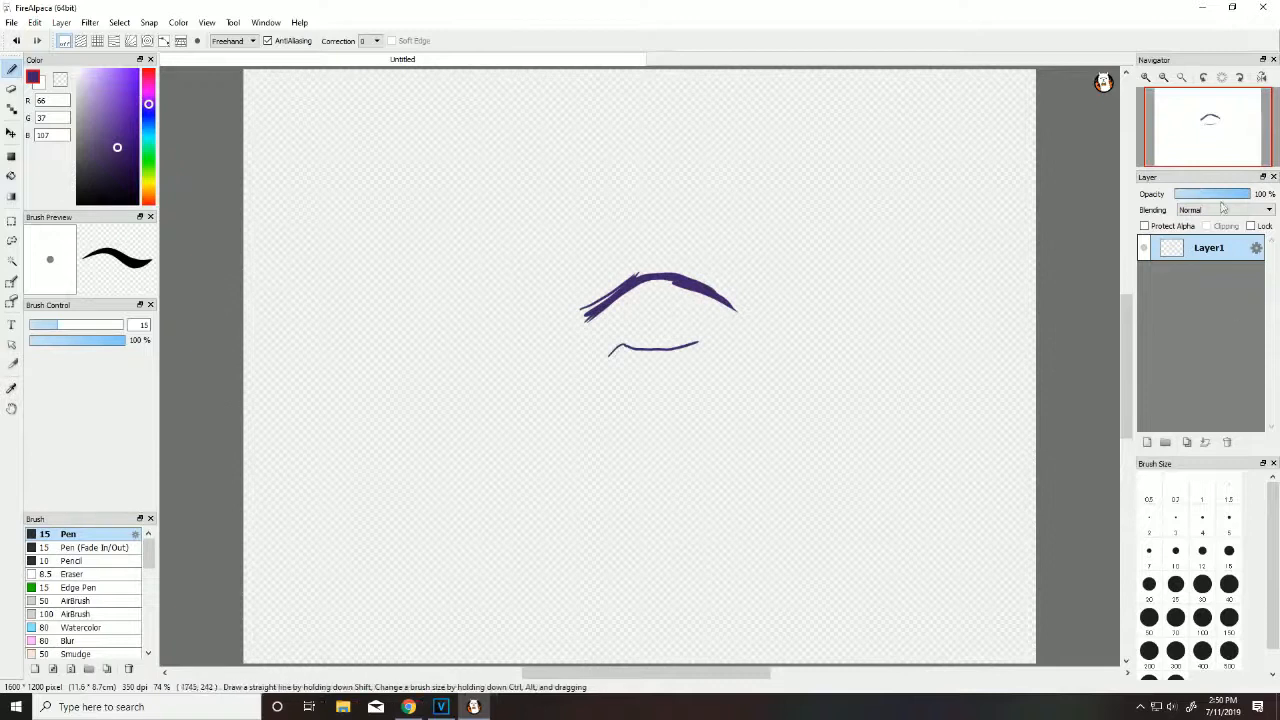
Step: Set the pen's brush size to 12.1
left_click(64, 325)
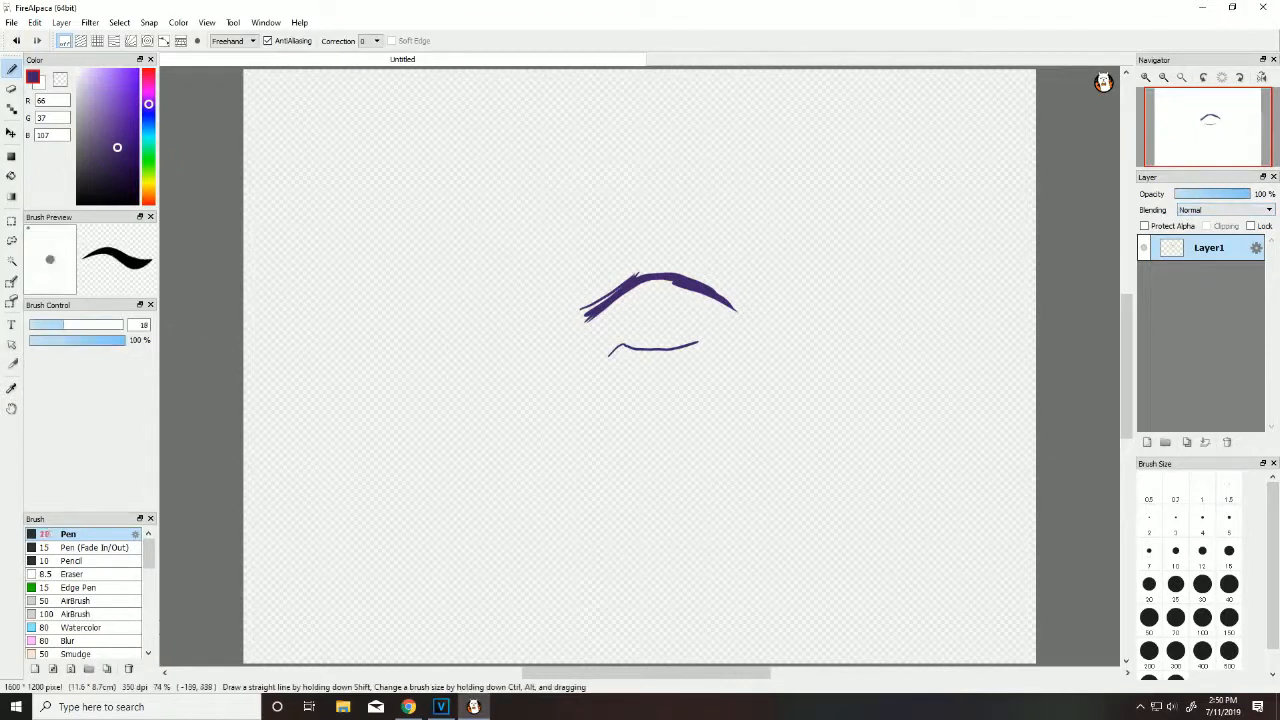
left_click(234, 41)
left_click(234, 43)
left_click(232, 23)
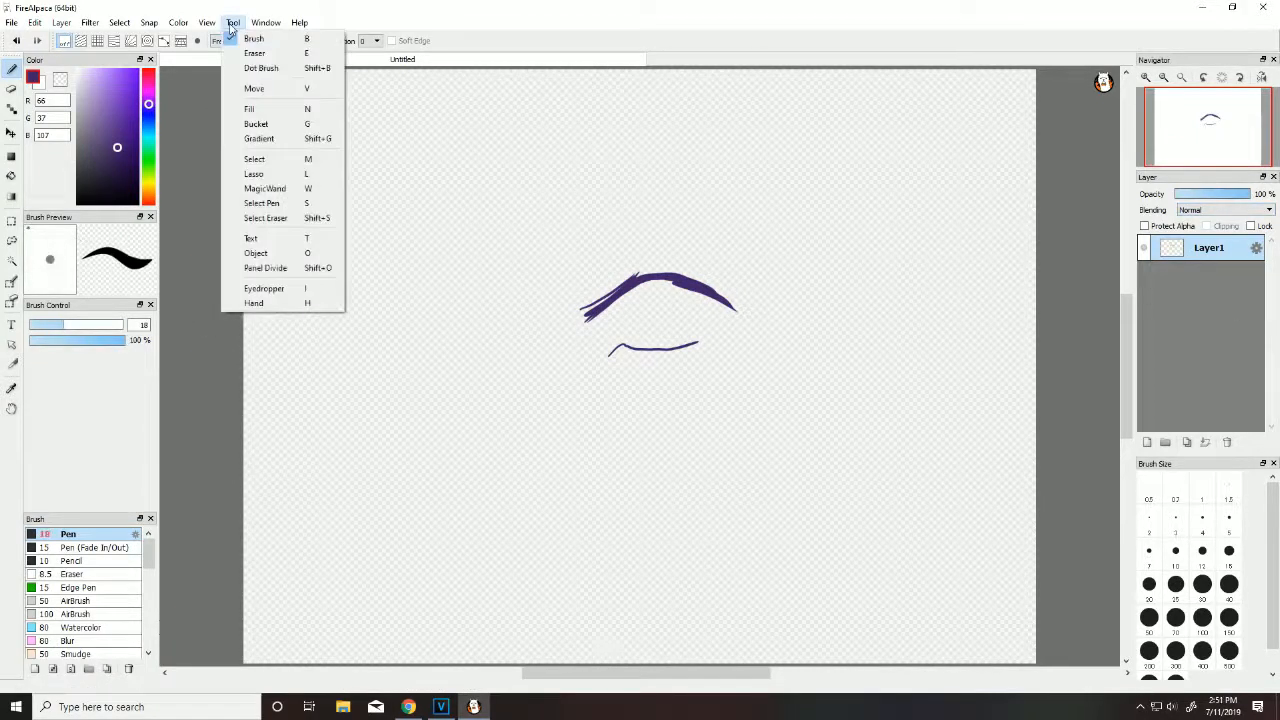
left_click(62, 23)
left_click_drag(58, 325, 52, 325)
Step: Try a long diagonal pen stroke across the canvas and undo it
mouse_move(438, 202)
left_mouse_down()
mouse_move(486, 346)
mouse_move(345, 424)
left_mouse_up()
left_click(35, 23)
left_click(60, 39)
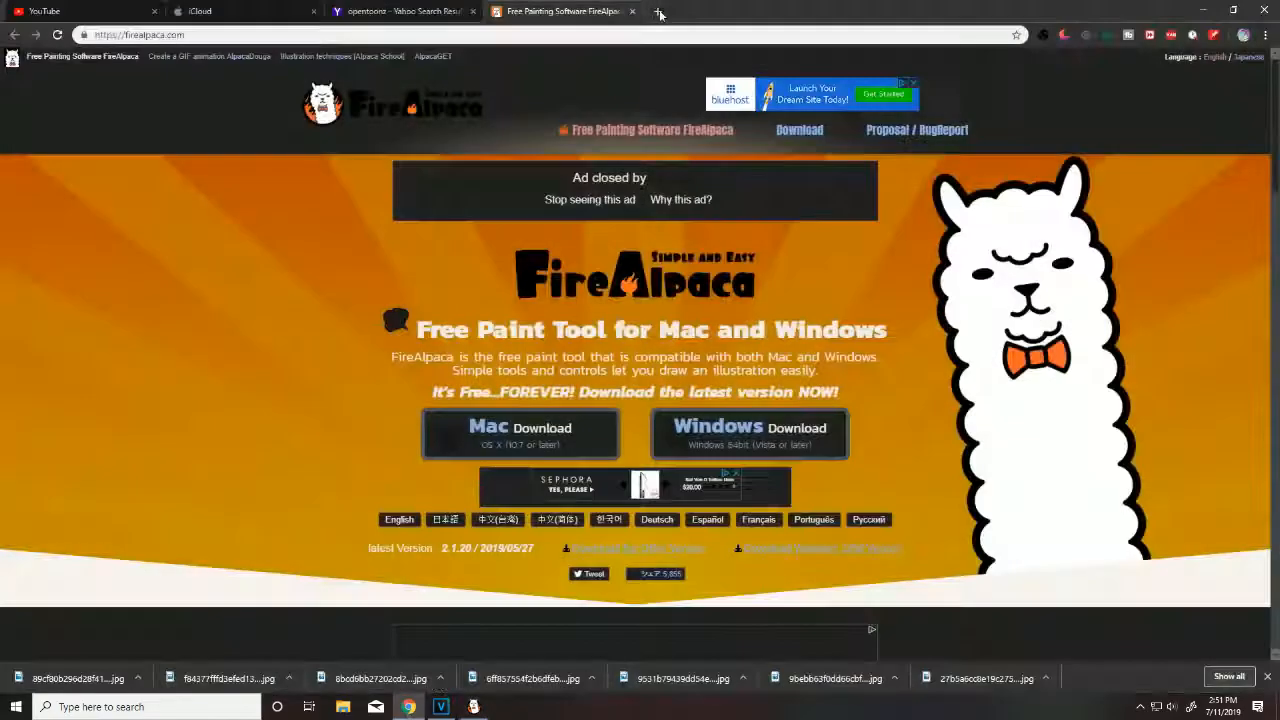
Step: Search the web in a new browser tab for "fire alpaca stabilizer"
key("ctrl+t")
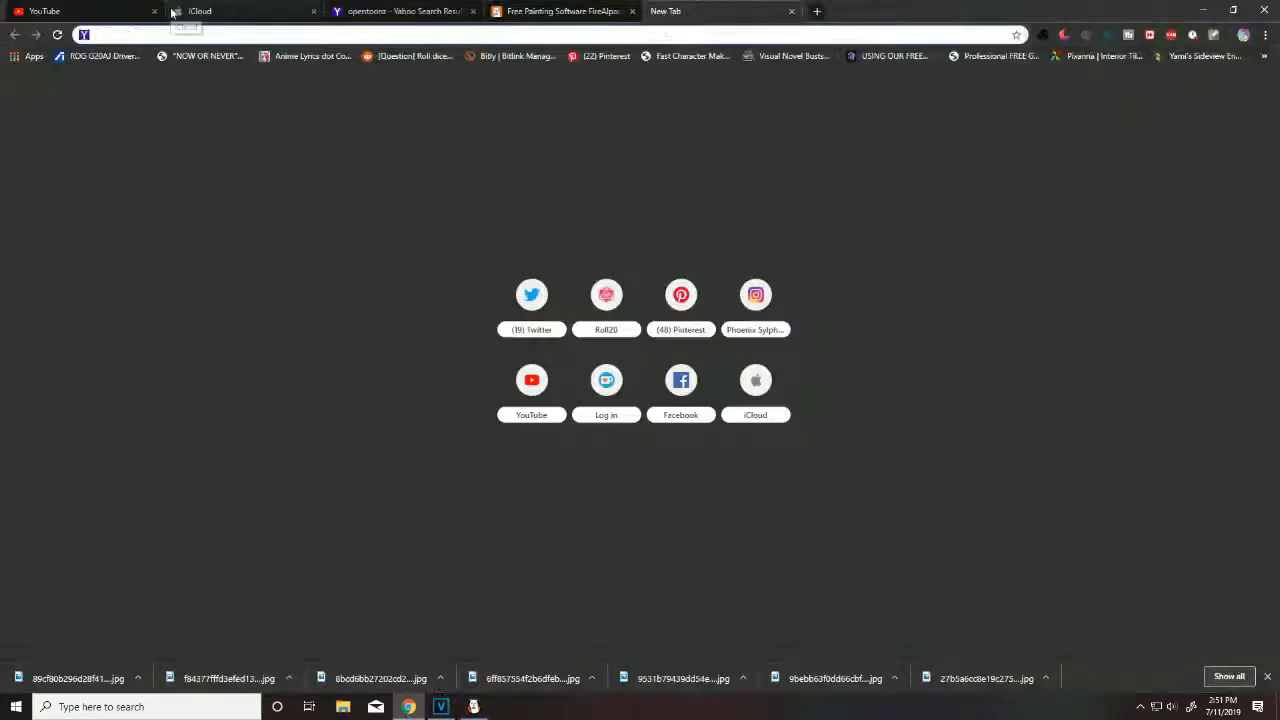
type("fire alpaca stabilizer")
key("Return")
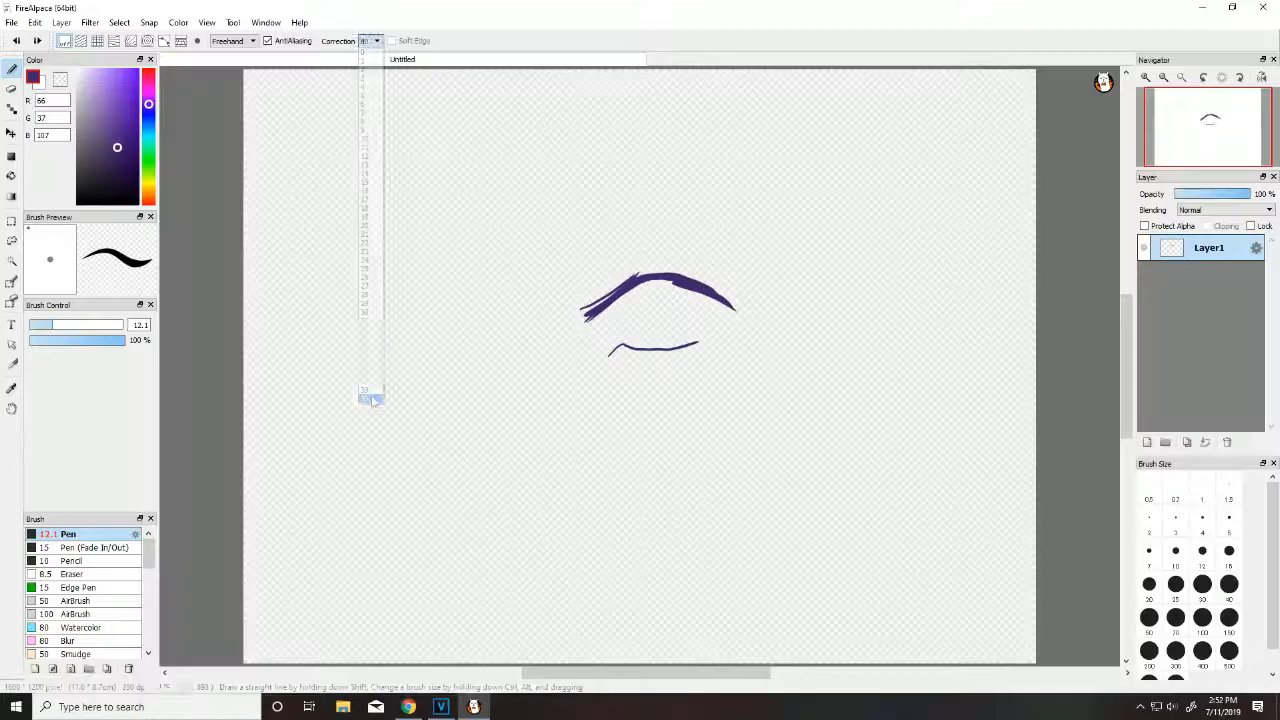
Step: Set the brush correction to 40 and complete the open eye sketch with iris, brow, crease and inner and outer corners
left_click(370, 398)
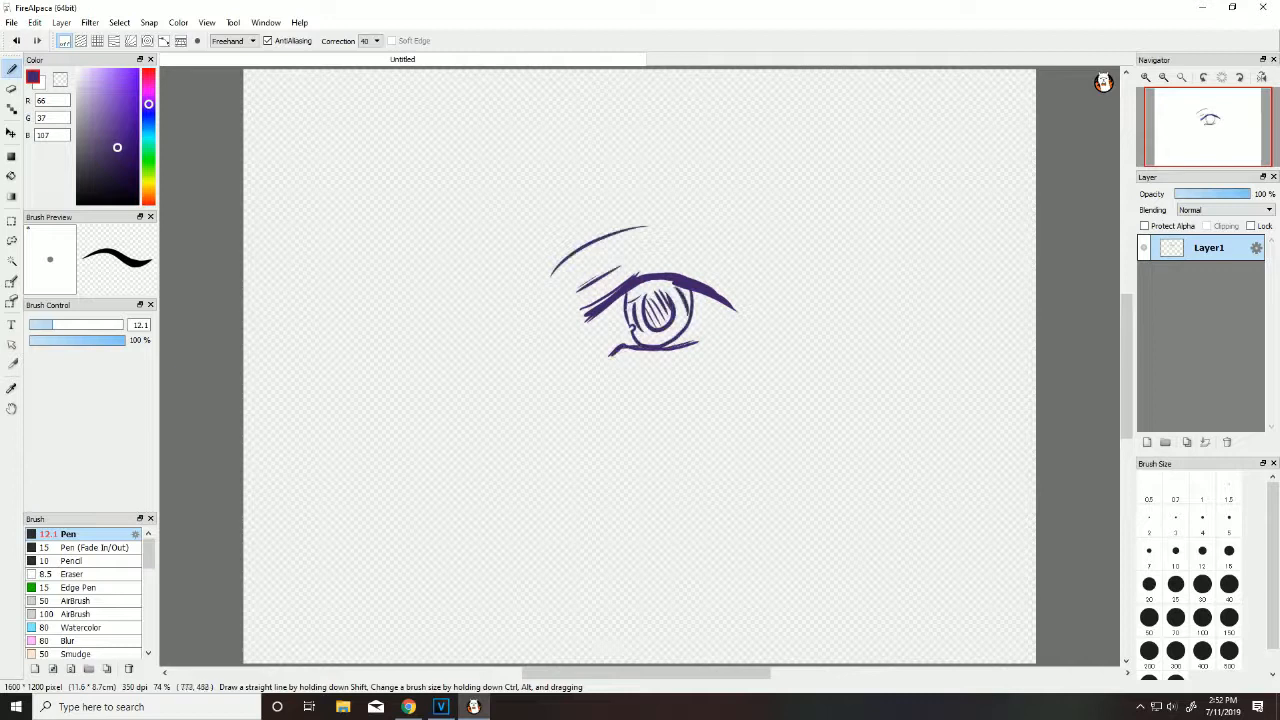
left_click_drag(738, 309, 704, 331)
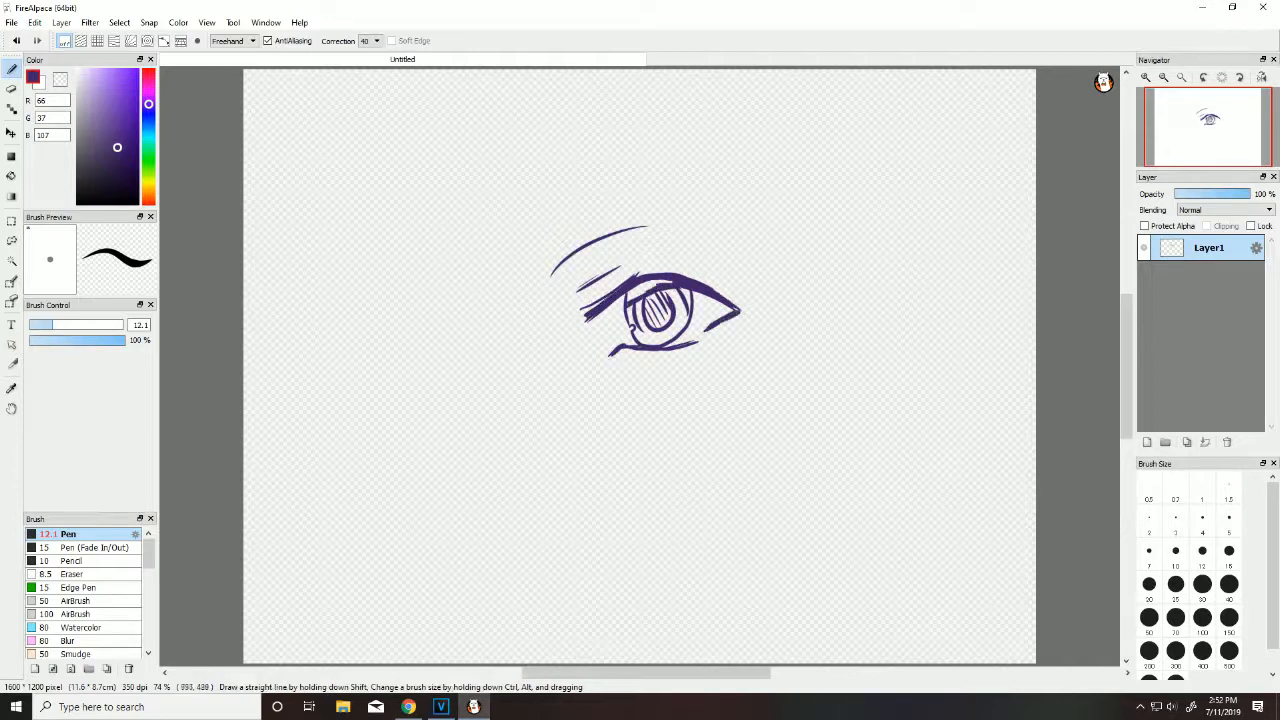
left_click(11, 22)
left_click(35, 34)
left_click(741, 228)
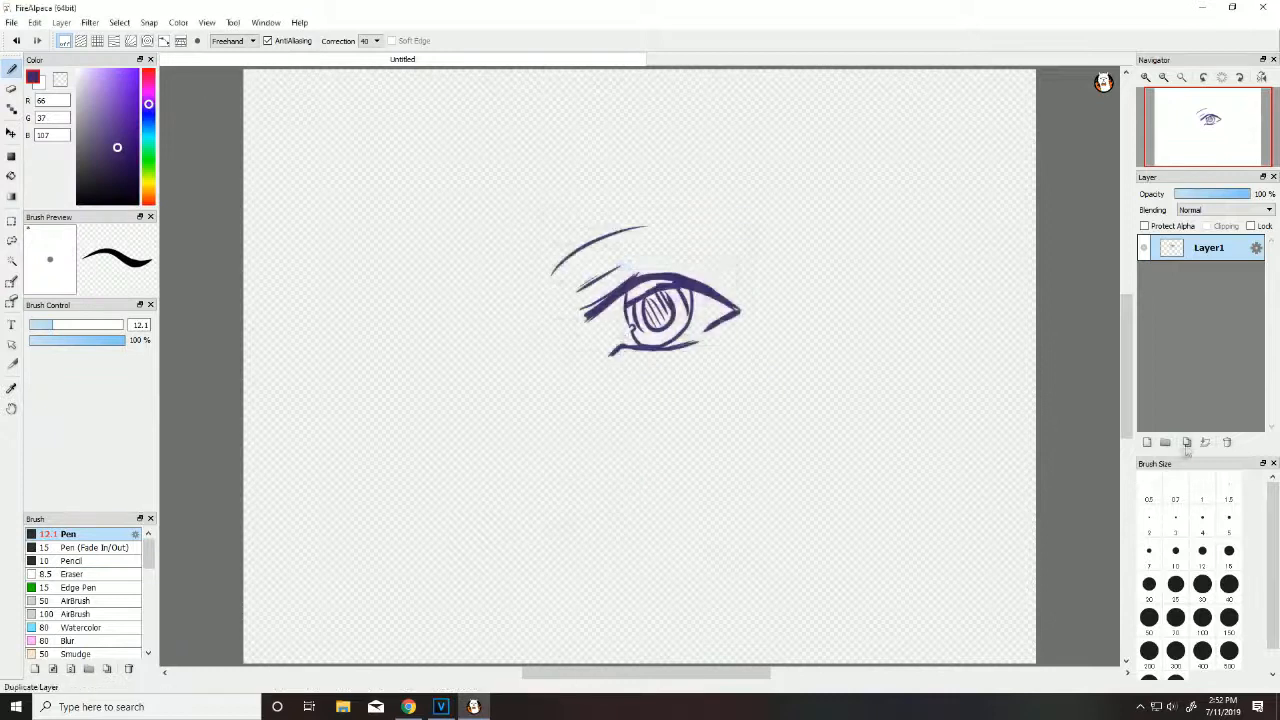
left_click(231, 22)
Step: Duplicate Layer1 and select the duplicate
left_click(1187, 442)
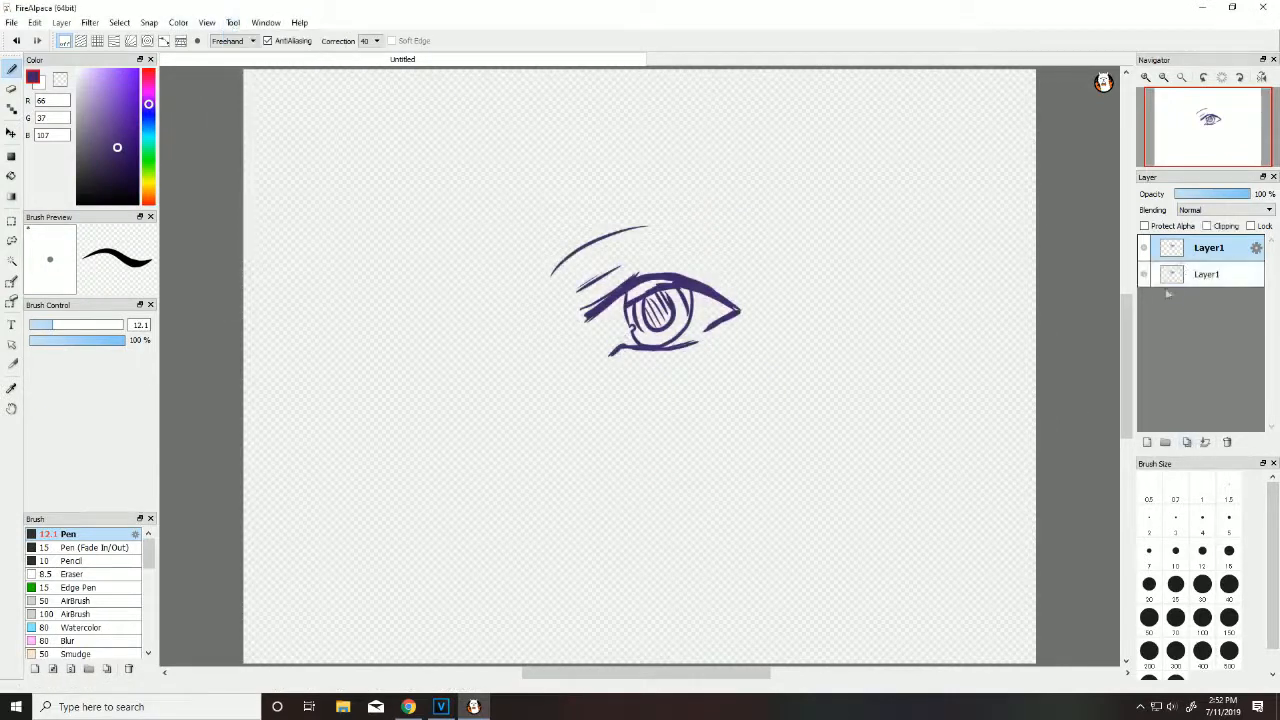
left_click(11, 22)
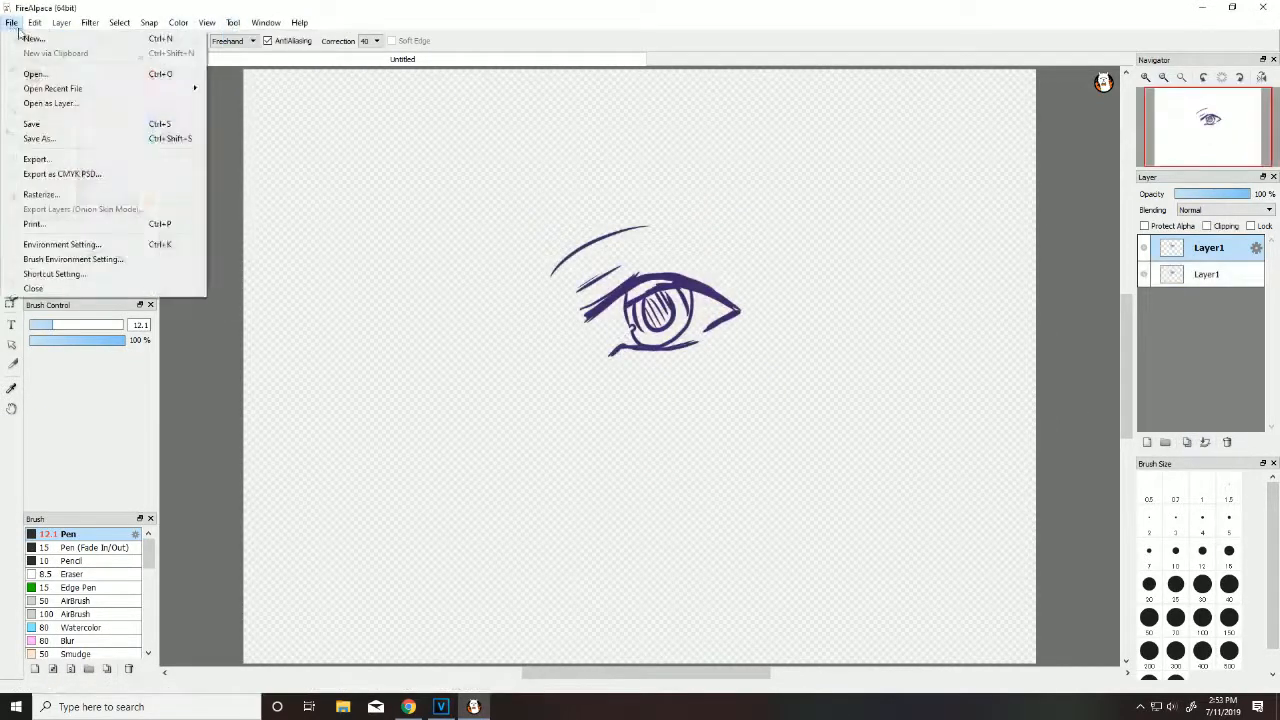
mouse_move(233, 22)
mouse_move(92, 27)
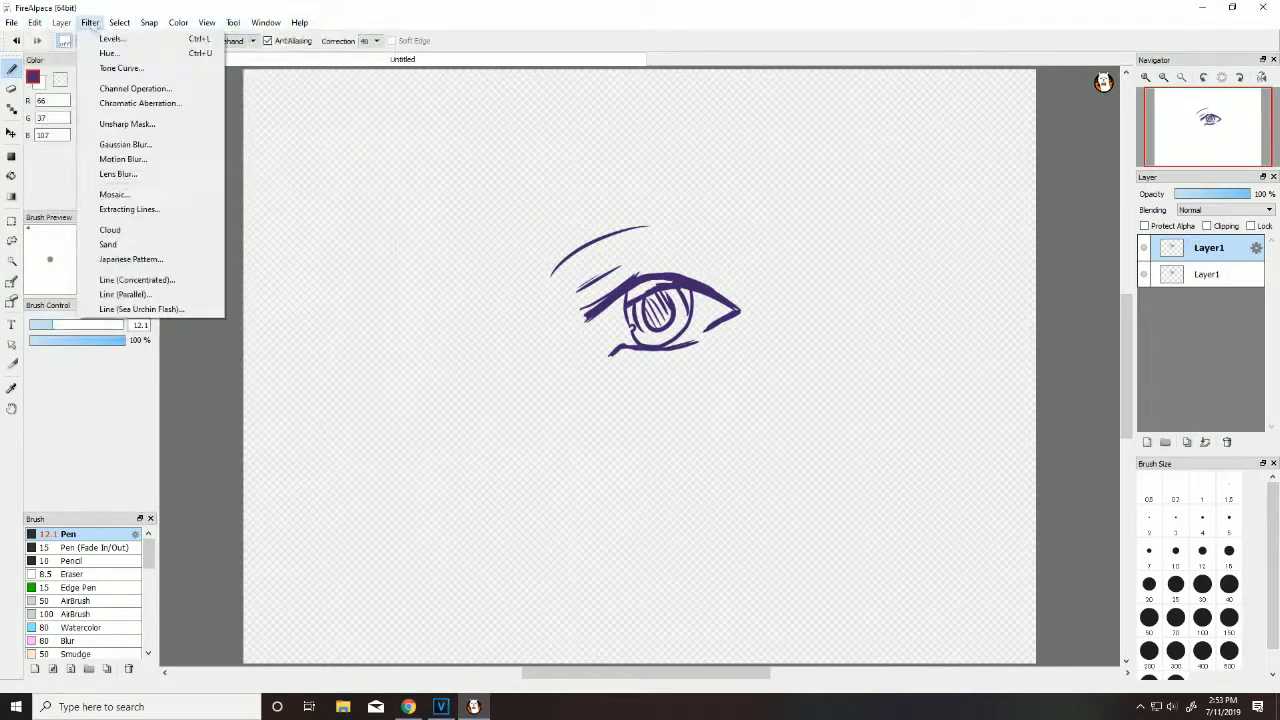
left_click(1203, 276)
left_click(1205, 249)
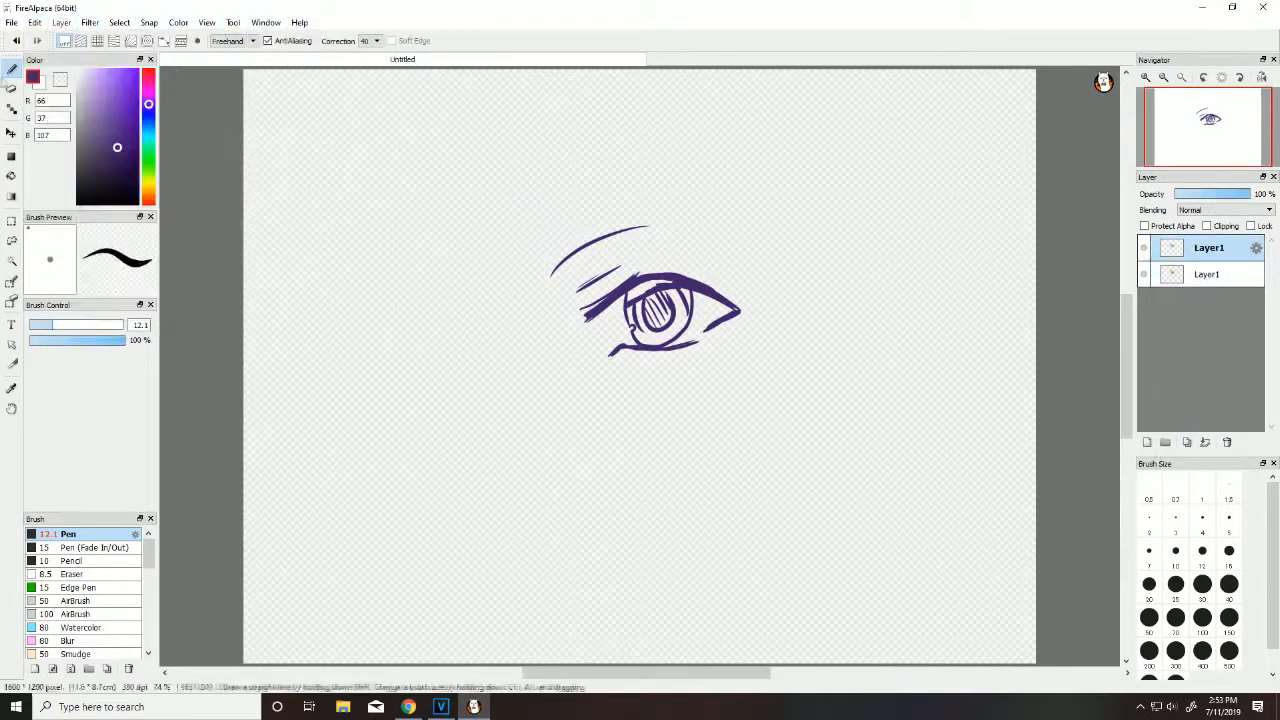
Step: Draw a test stroke from the upper lid on the duplicate layer, and erase that layer's drawing with a size 169 eraser
left_click_drag(600, 318, 768, 248)
key("e")
left_click_drag(75, 326, 121, 325)
left_click_drag(608, 310, 648, 270)
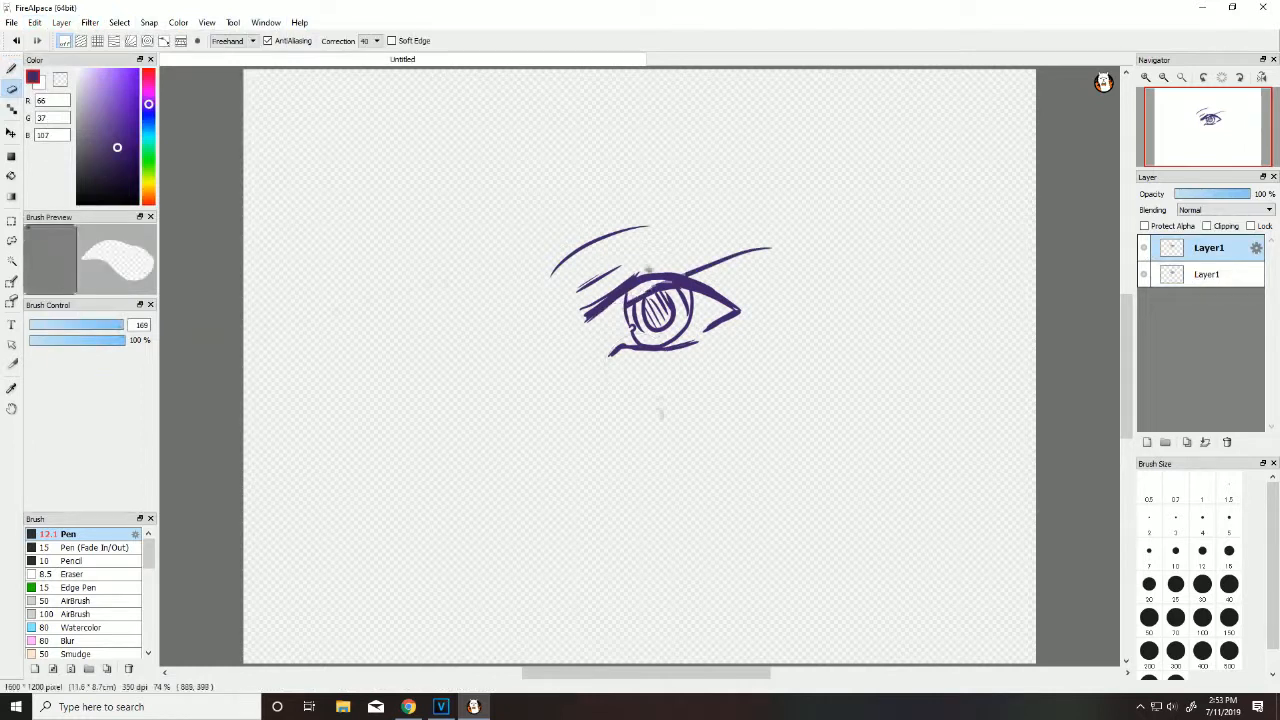
Step: Compare the two layers and merge the erased duplicate into the original Layer1
left_click(1205, 273)
left_click(1206, 250)
left_click(1206, 273)
left_click(1208, 250)
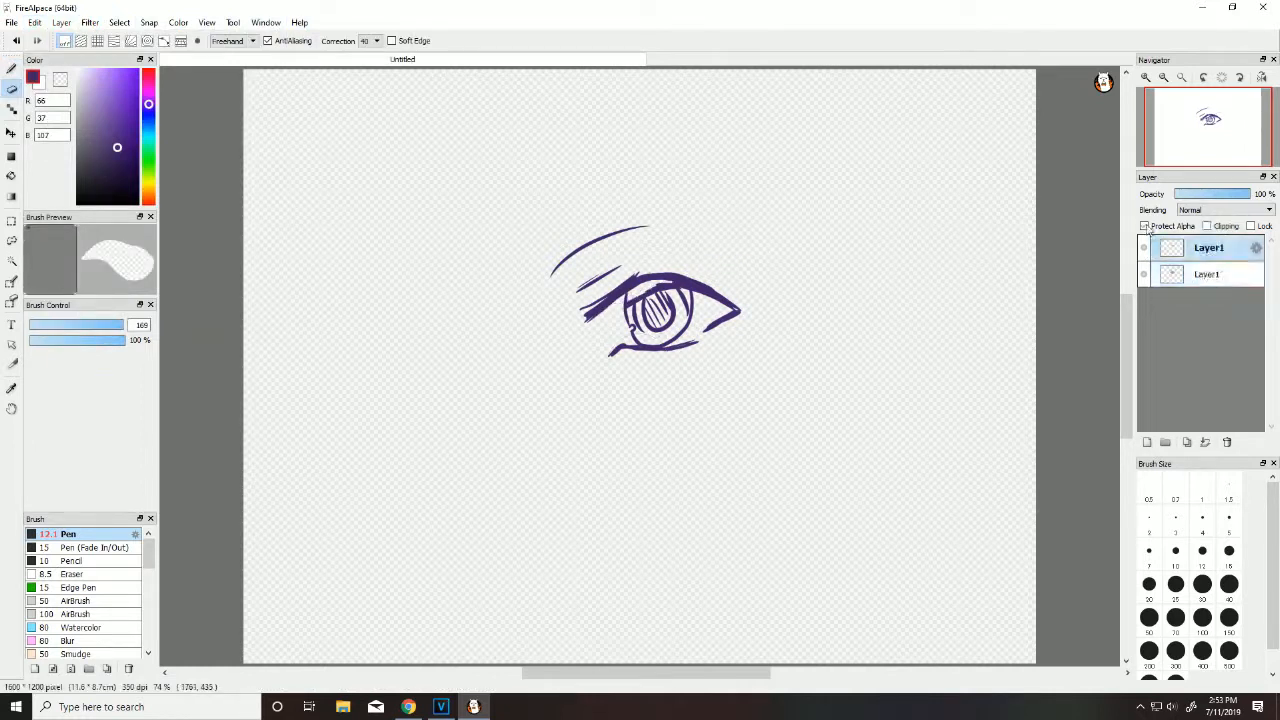
left_click(1206, 446)
left_click(12, 22)
left_click(30, 37)
left_click(613, 245)
left_click(566, 246)
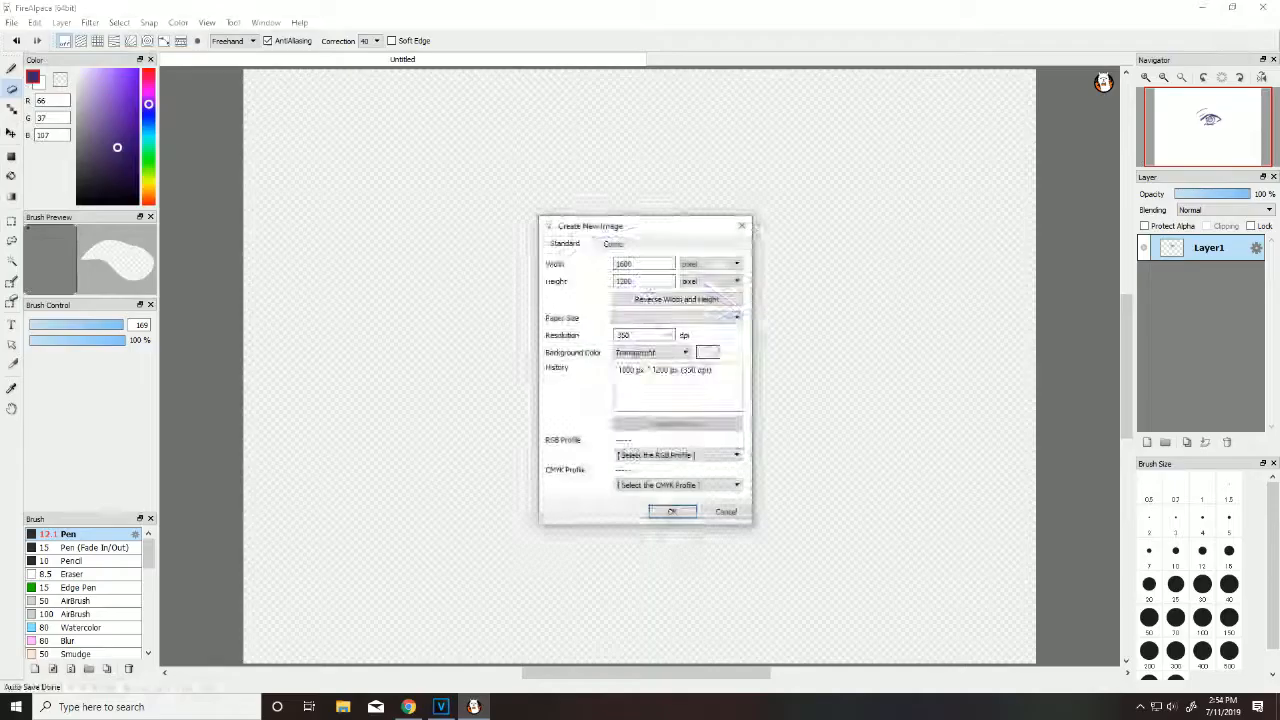
left_click(741, 226)
Step: Turn on onion skin mode for the canvas
left_click(207, 22)
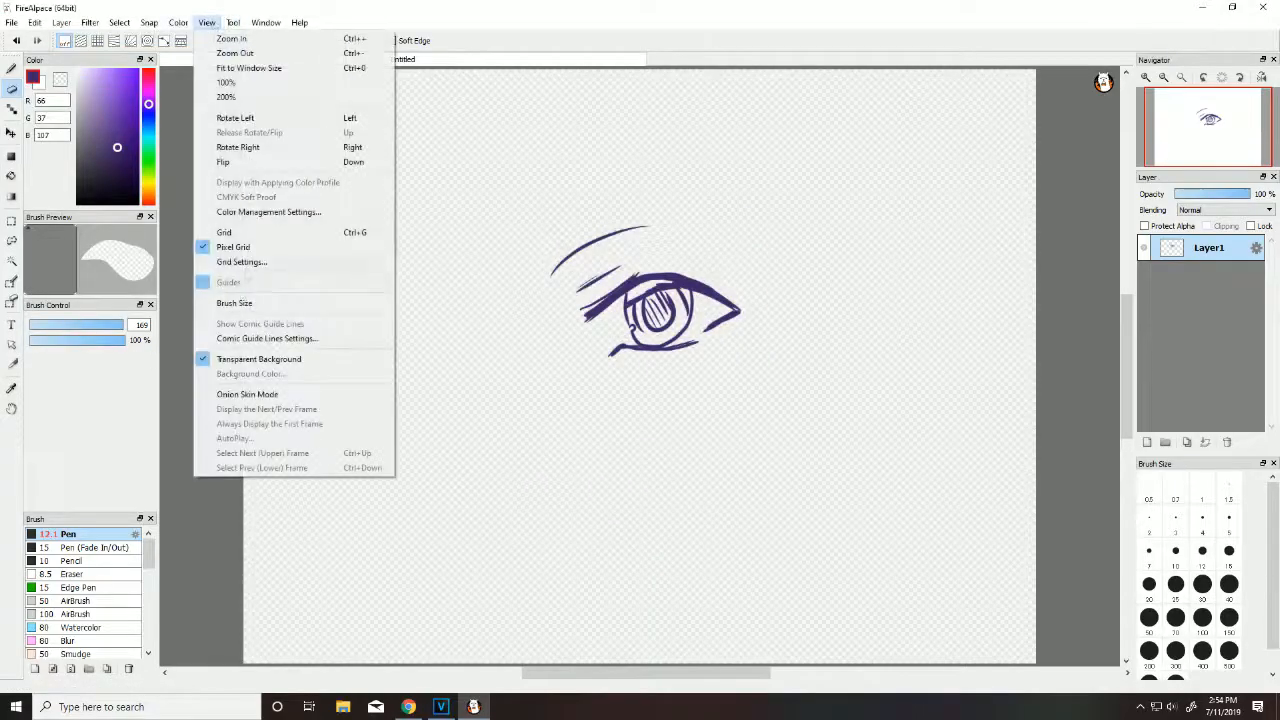
left_click(247, 394)
Step: Switch to Chrome and read the wikiHow FireAlpaca animation guide on setting up and creating the frames
left_click(408, 706)
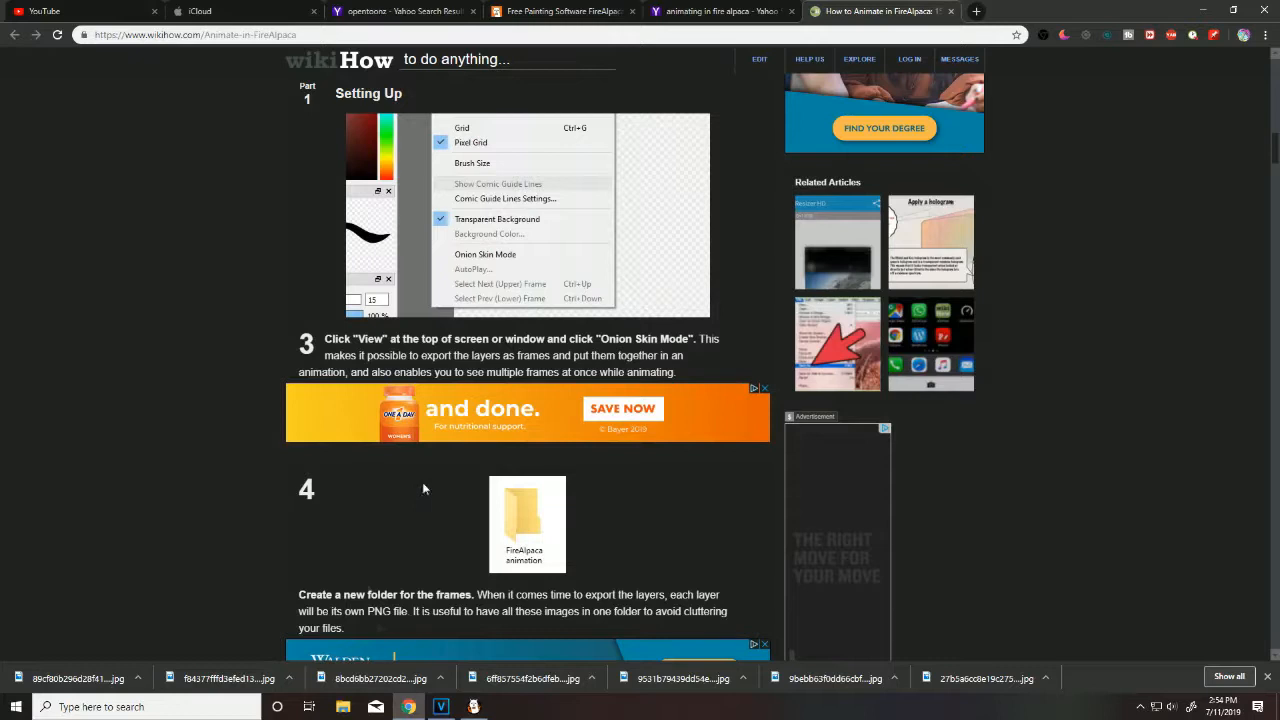
scroll(423, 488, "down", 2)
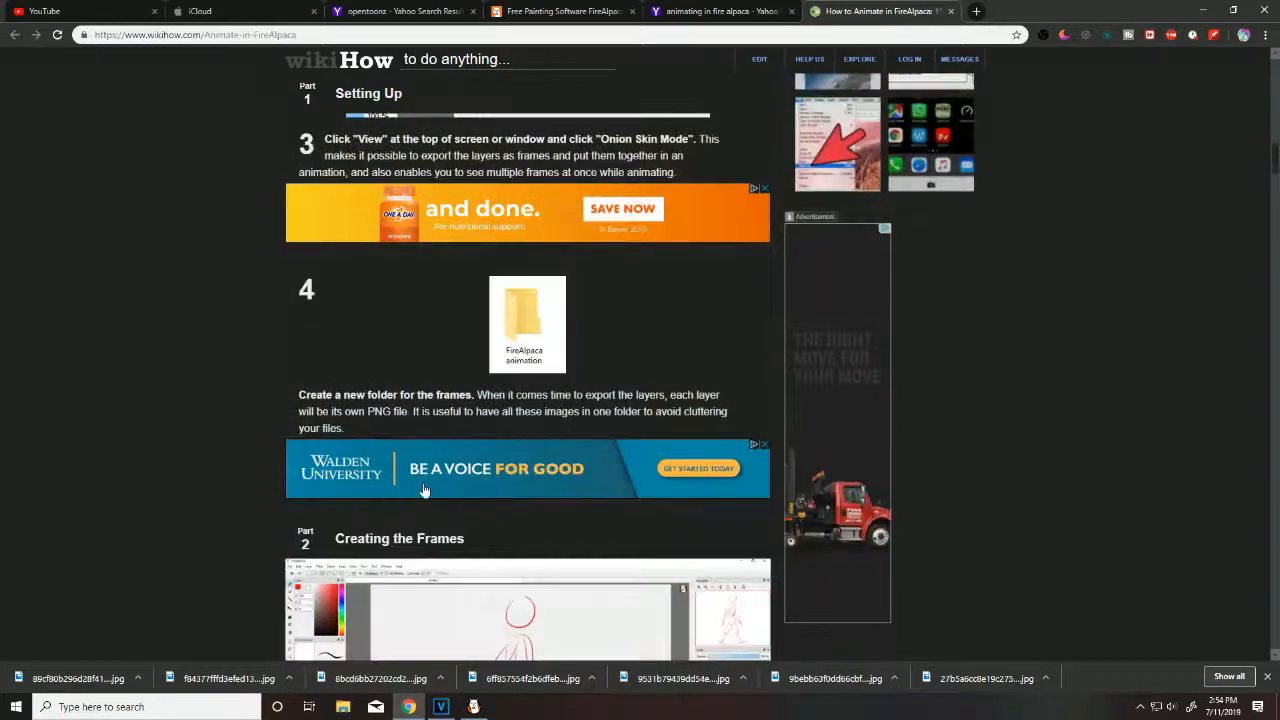
scroll(423, 488, "down", 9)
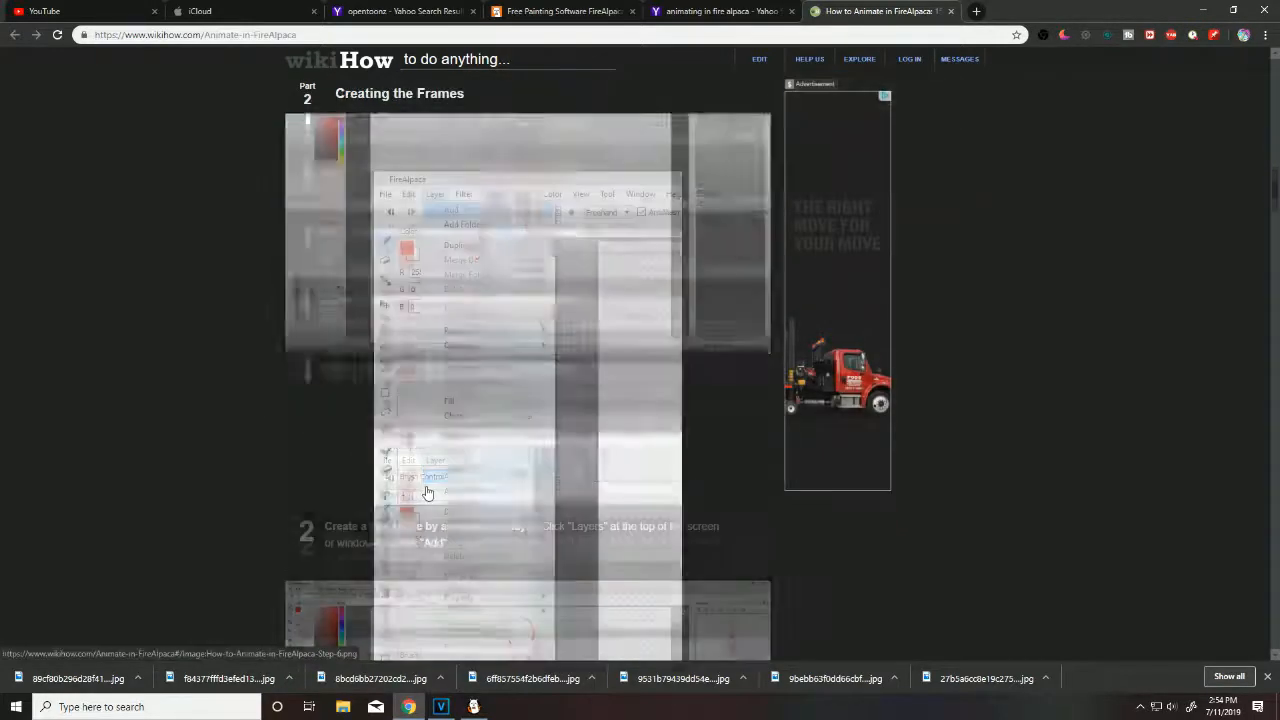
scroll(426, 488, "down", 10)
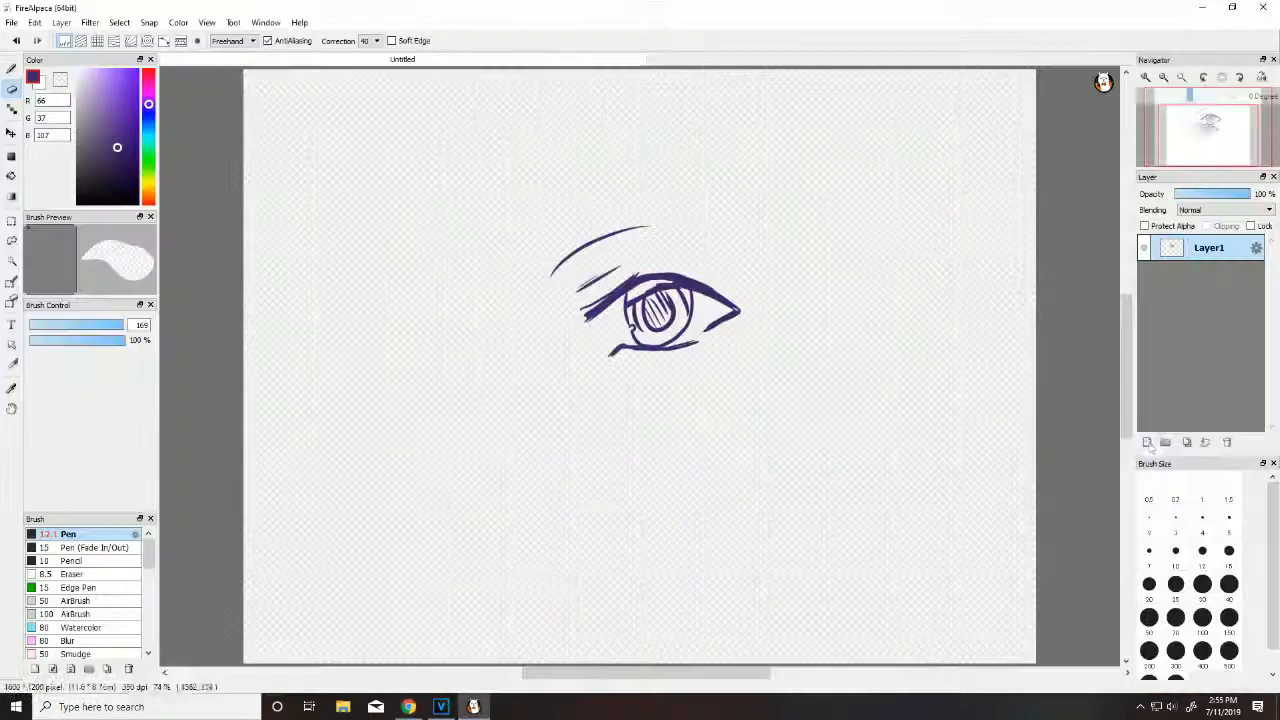
Step: Add a layer above Layer1 and draw the second eye frame with a slightly lowered upper lid and brow
left_click(1147, 442)
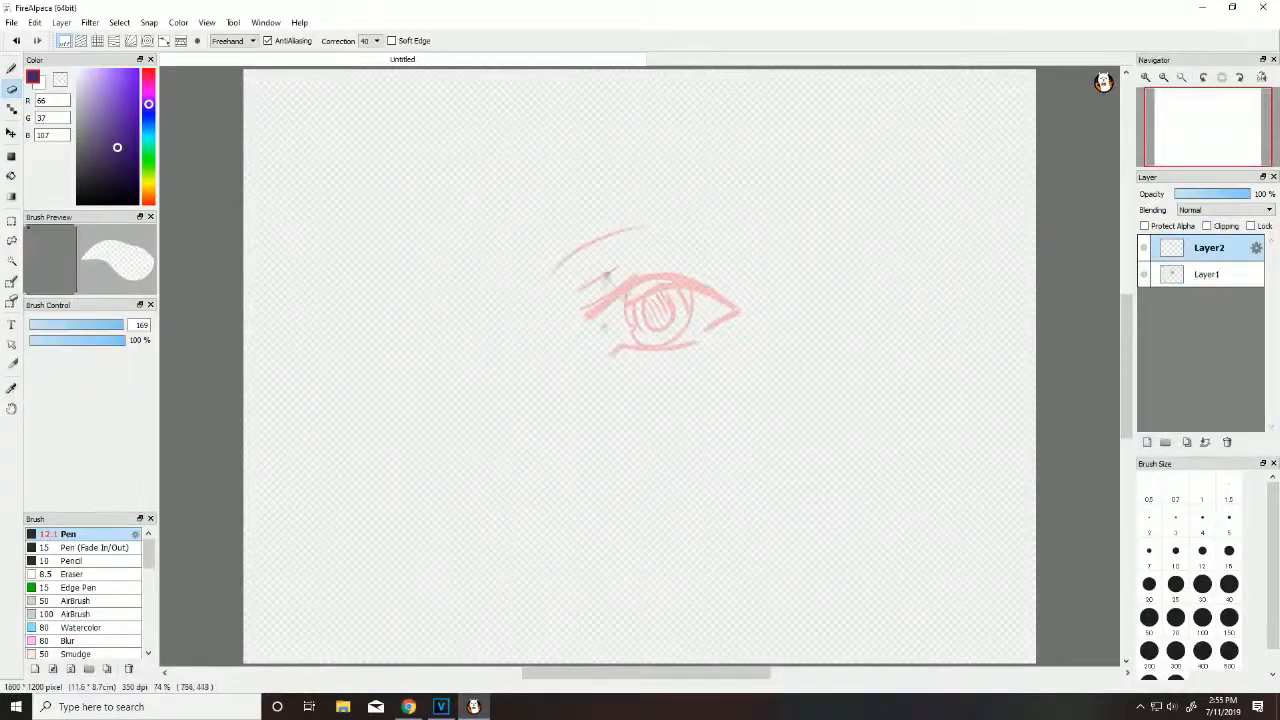
key("b")
left_click_drag(620, 291, 712, 293)
mouse_move(662, 290)
left_mouse_down()
mouse_move(715, 294)
mouse_move(716, 327)
left_mouse_up()
left_click_drag(627, 307, 630, 330)
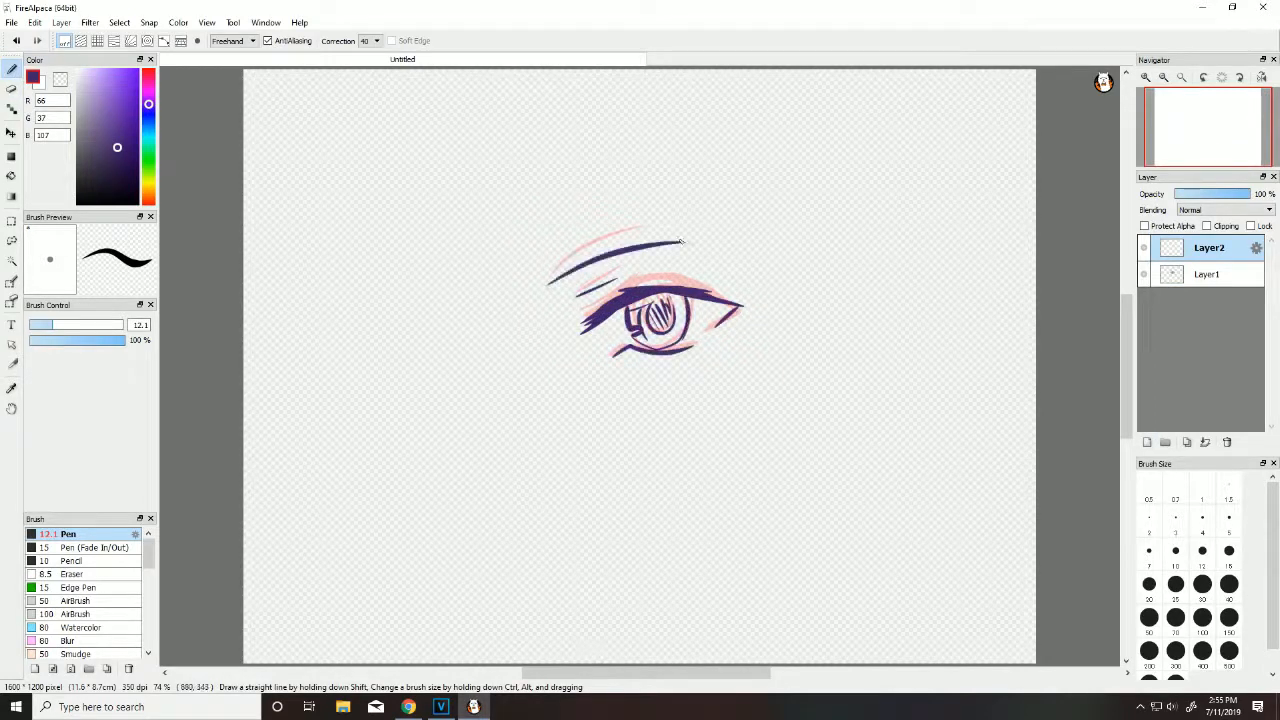
Step: Add a third frame layer and draw the eye half closed with the lid and brow lowered further
key("ctrl+shift+n")
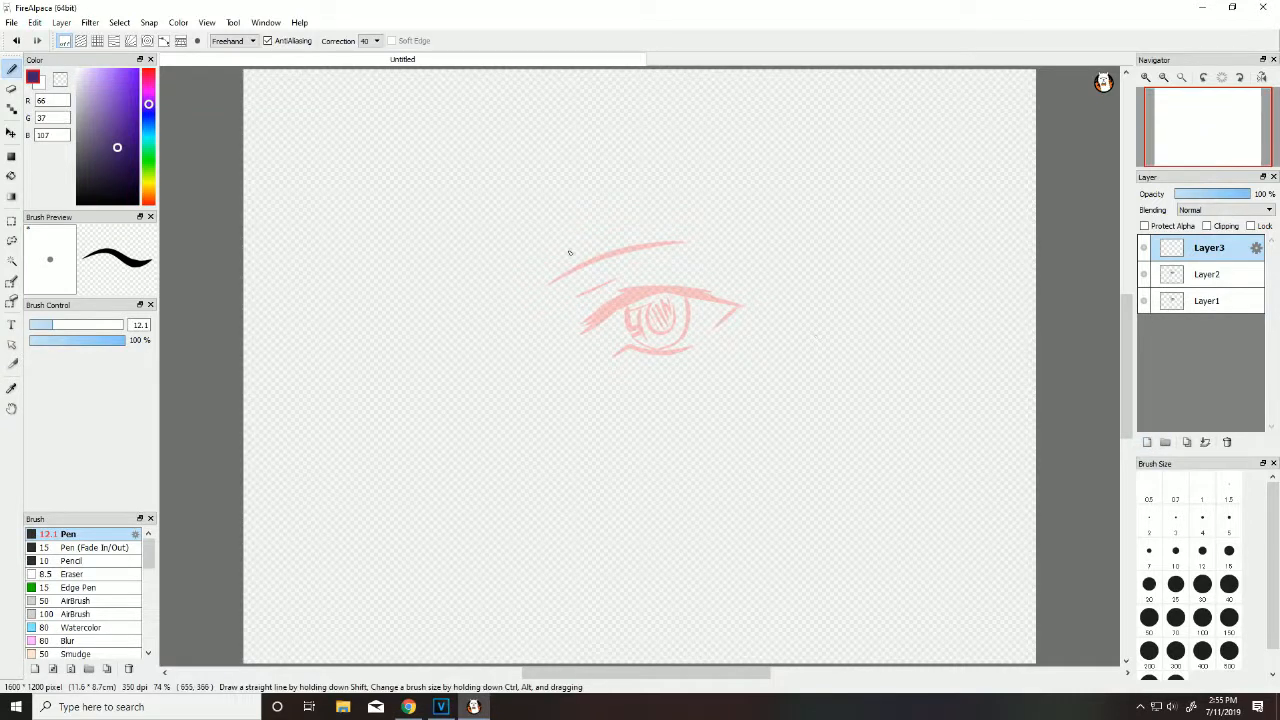
left_click_drag(652, 307, 580, 333)
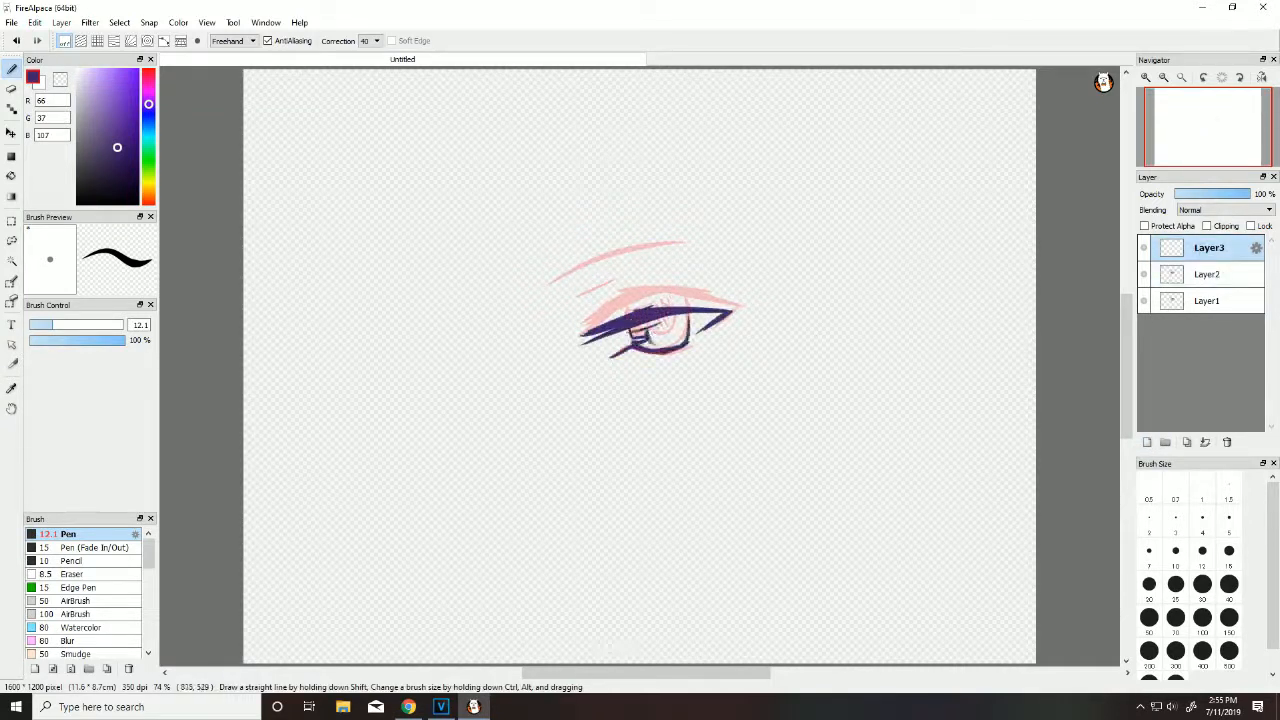
left_click_drag(576, 322, 612, 308)
left_click_drag(532, 310, 694, 258)
Step: Add a fourth frame layer and draw the lowered lid lines, crease and brow without the iris
left_click(1147, 442)
left_click_drag(650, 320, 585, 347)
left_click_drag(658, 325, 588, 354)
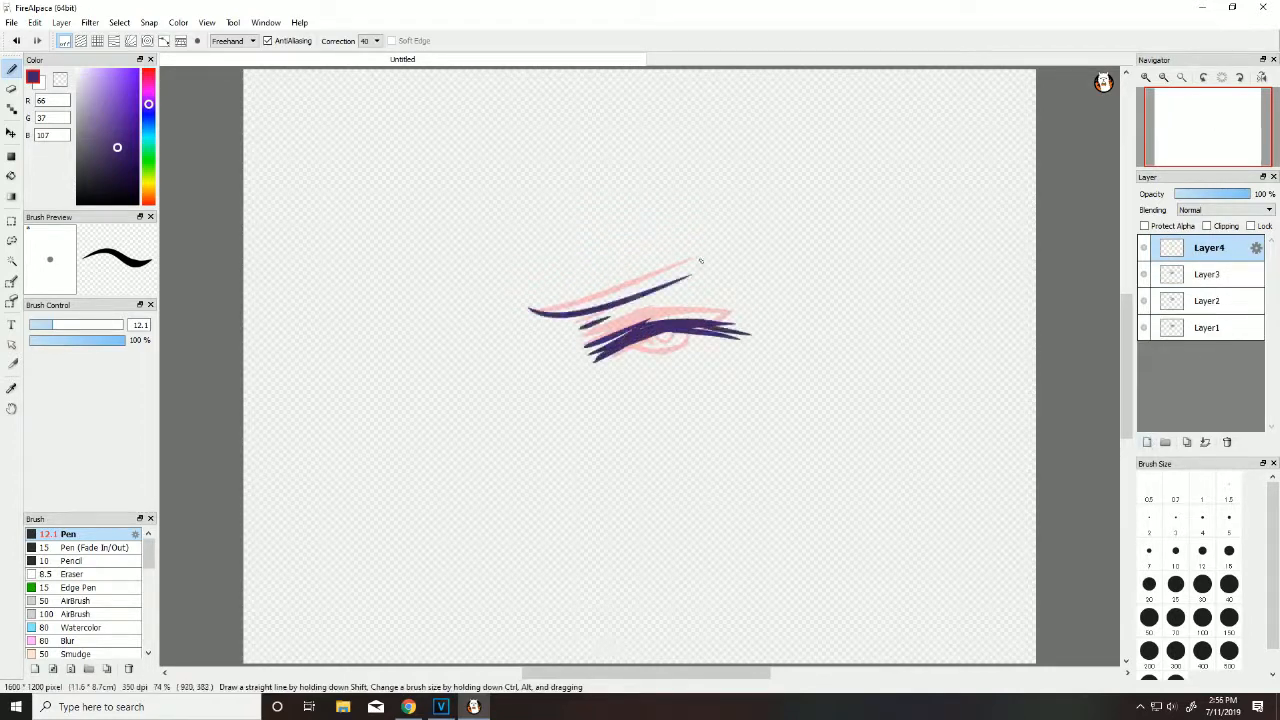
Step: Add a fifth frame layer and draw the fully closed eye with thick lash strokes, a short crease and a lowered brow
left_click(1147, 442)
left_click_drag(660, 326, 588, 356)
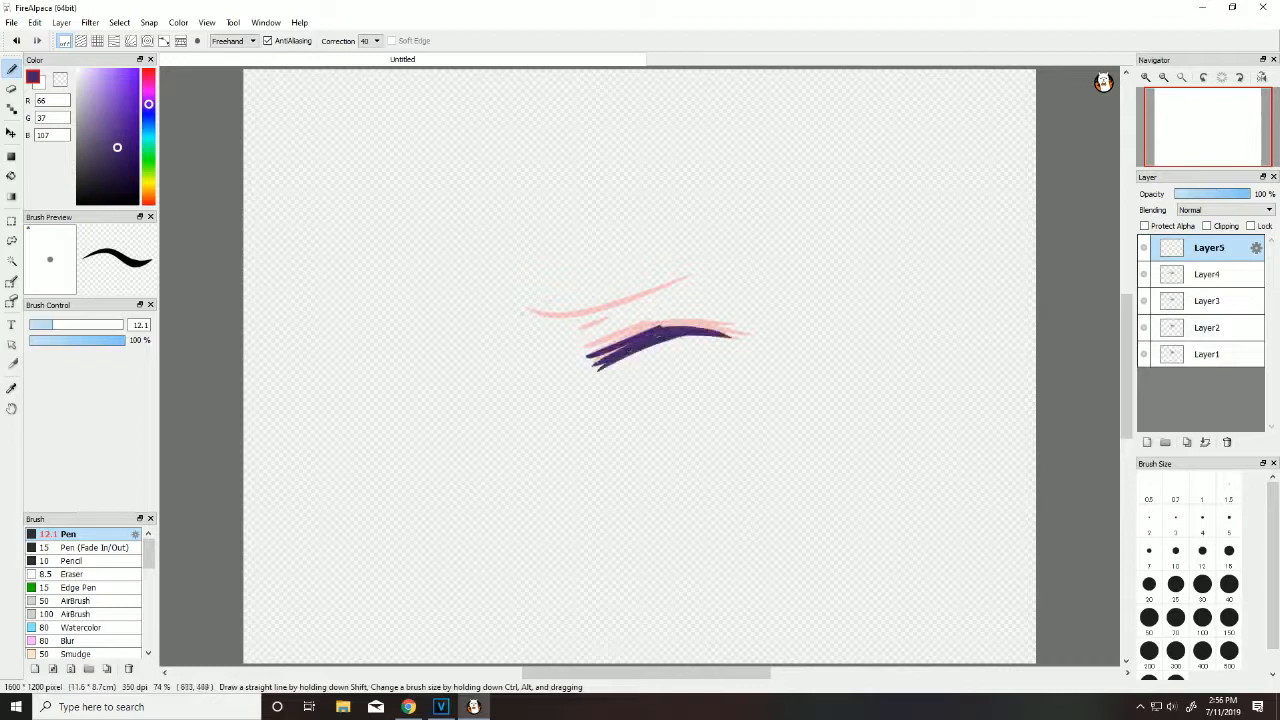
Step: Preview the blink animation with AutoPlay and compare different playback frame rates
left_click(36, 22)
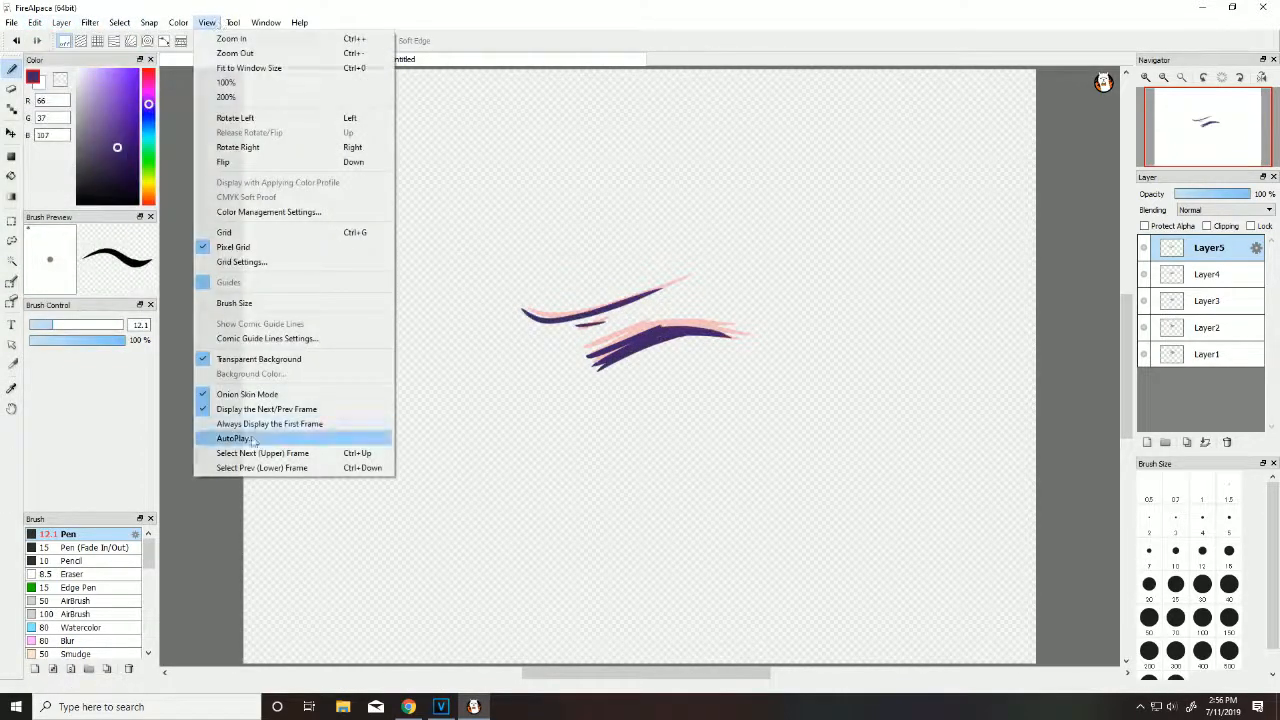
left_click(240, 514)
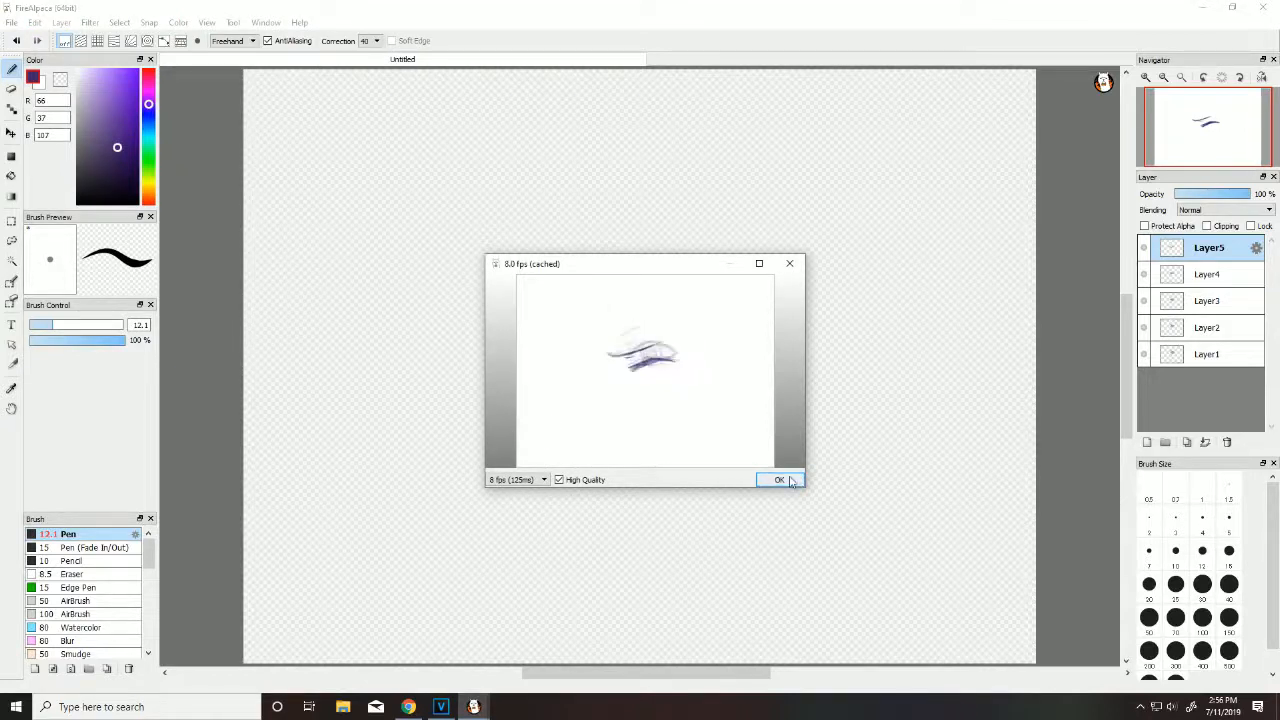
left_click(518, 480)
left_click(513, 499)
left_click(515, 481)
left_click(511, 551)
left_click(511, 484)
left_click(511, 508)
left_click(516, 481)
left_click(512, 517)
left_click(517, 481)
left_click(507, 509)
left_click(512, 481)
left_click(511, 520)
left_click(515, 481)
left_click(520, 540)
left_click(515, 481)
left_click(512, 517)
left_click(515, 481)
left_click(513, 532)
left_click(515, 481)
left_click(518, 524)
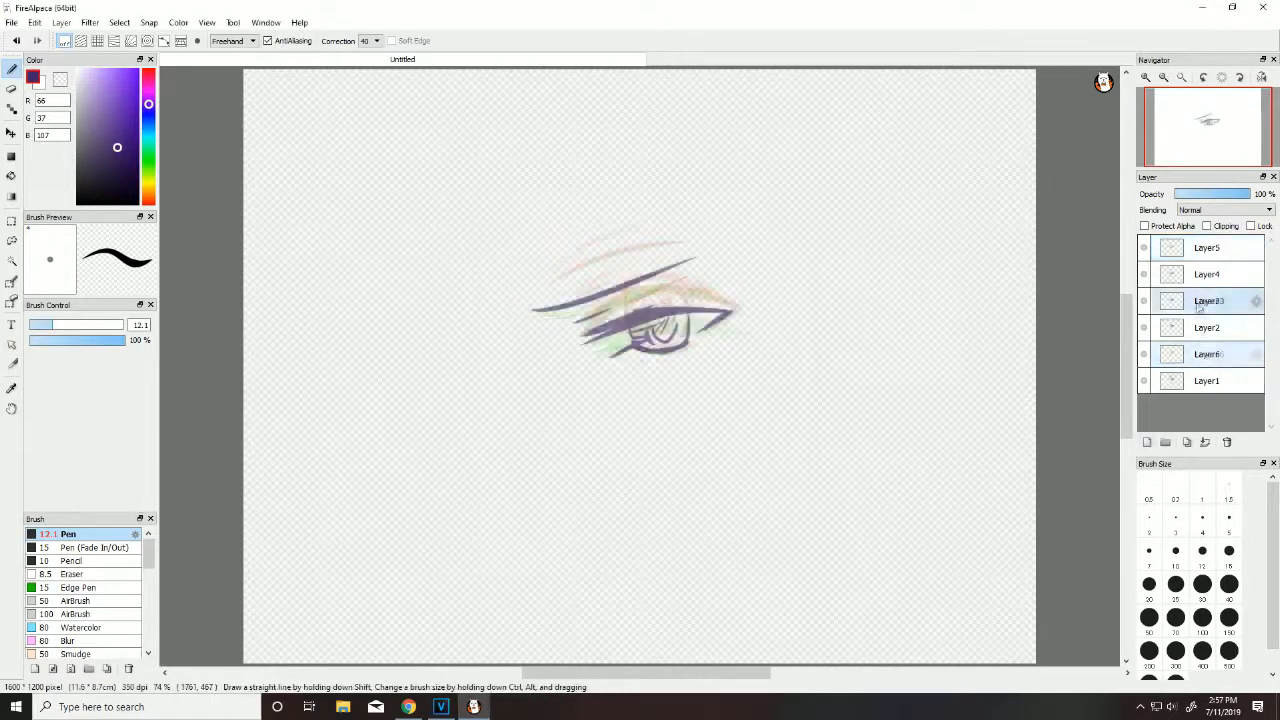
Step: Try marking an area around the eye on Layer2 with the Select Pen and undo it
left_click(11, 133)
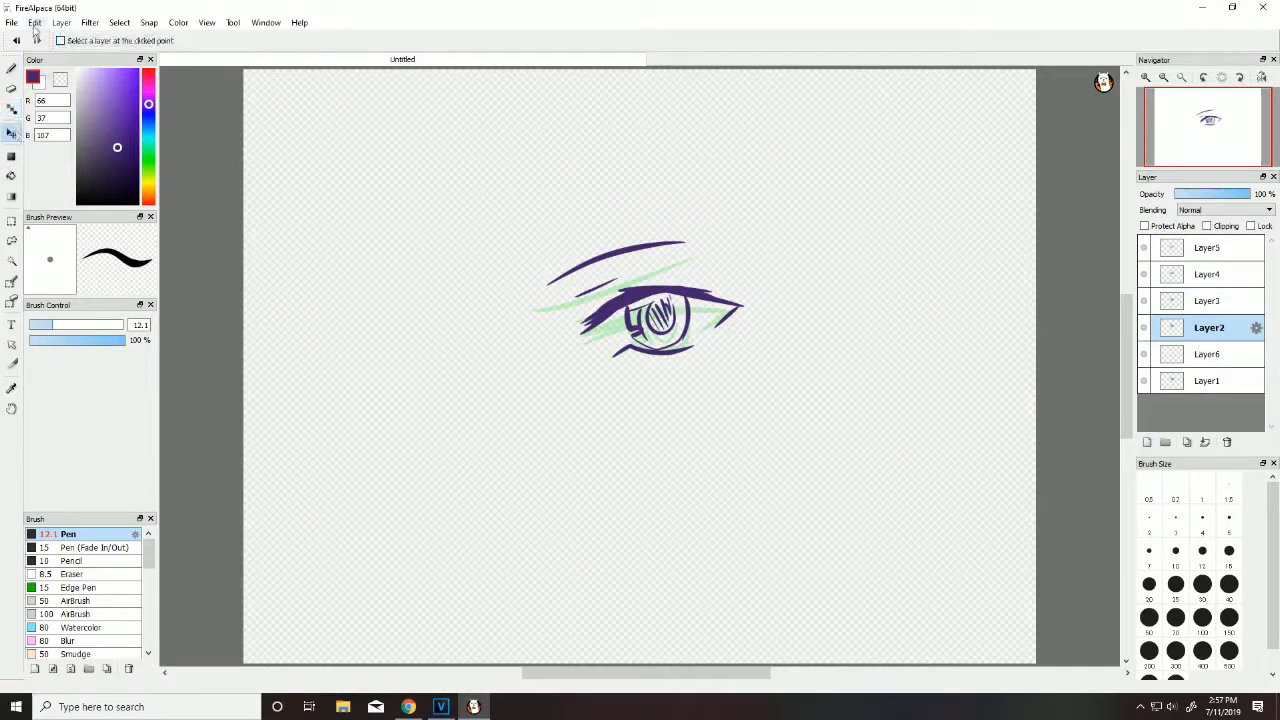
left_click(11, 283)
left_click_drag(489, 134, 757, 374)
left_click(16, 41)
Step: Copy the whole eye drawing on Layer2 using a rectangular selection
left_click(11, 222)
left_click_drag(522, 186, 813, 395)
left_click(35, 22)
left_click(55, 89)
Step: Add two empty layers above Layer2 and paste the copied eye as extra frames above them
left_click(1148, 442)
left_click(1148, 442)
left_click(35, 22)
left_click(50, 104)
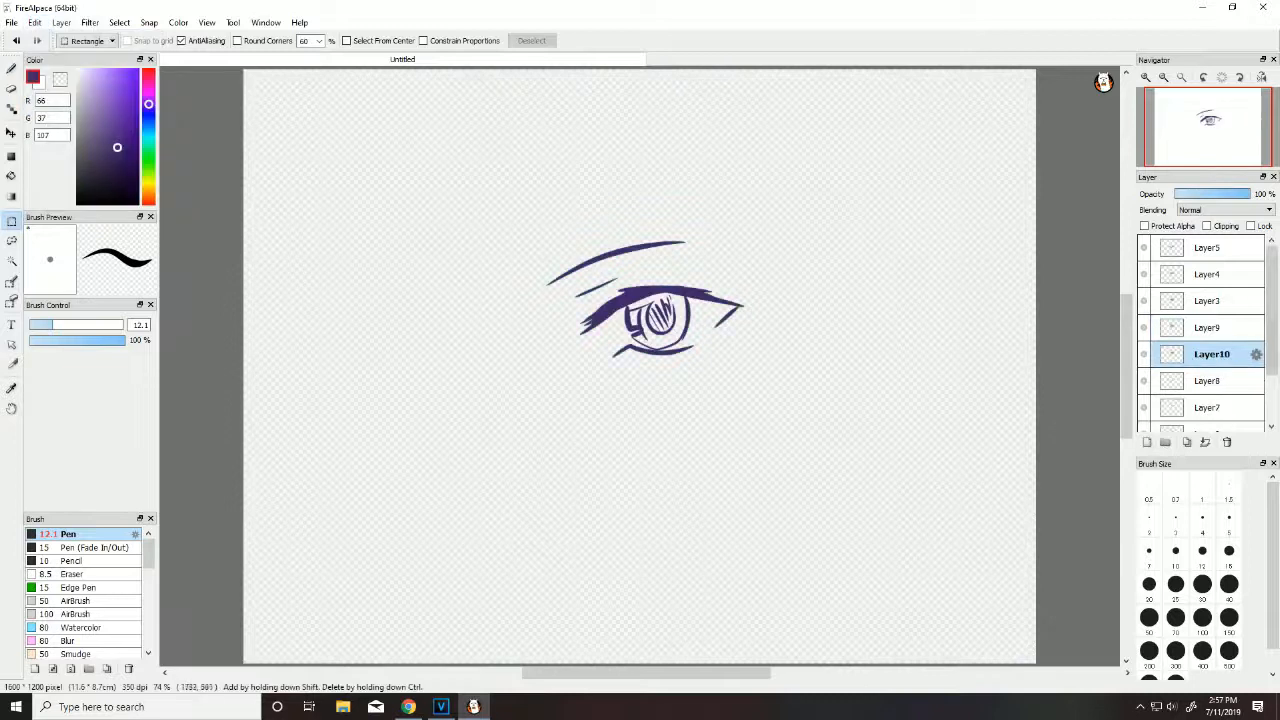
Step: Preview the animation with the pasted frames and close the preview
left_click(206, 22)
left_click(300, 430)
left_click(797, 267)
Step: Try pasting the copied eye with Layer8 selected and undo the paste
left_click(1207, 381)
left_click(35, 22)
left_click(50, 104)
scroll(1207, 376, "down", 1)
left_click(35, 22)
left_click(48, 38)
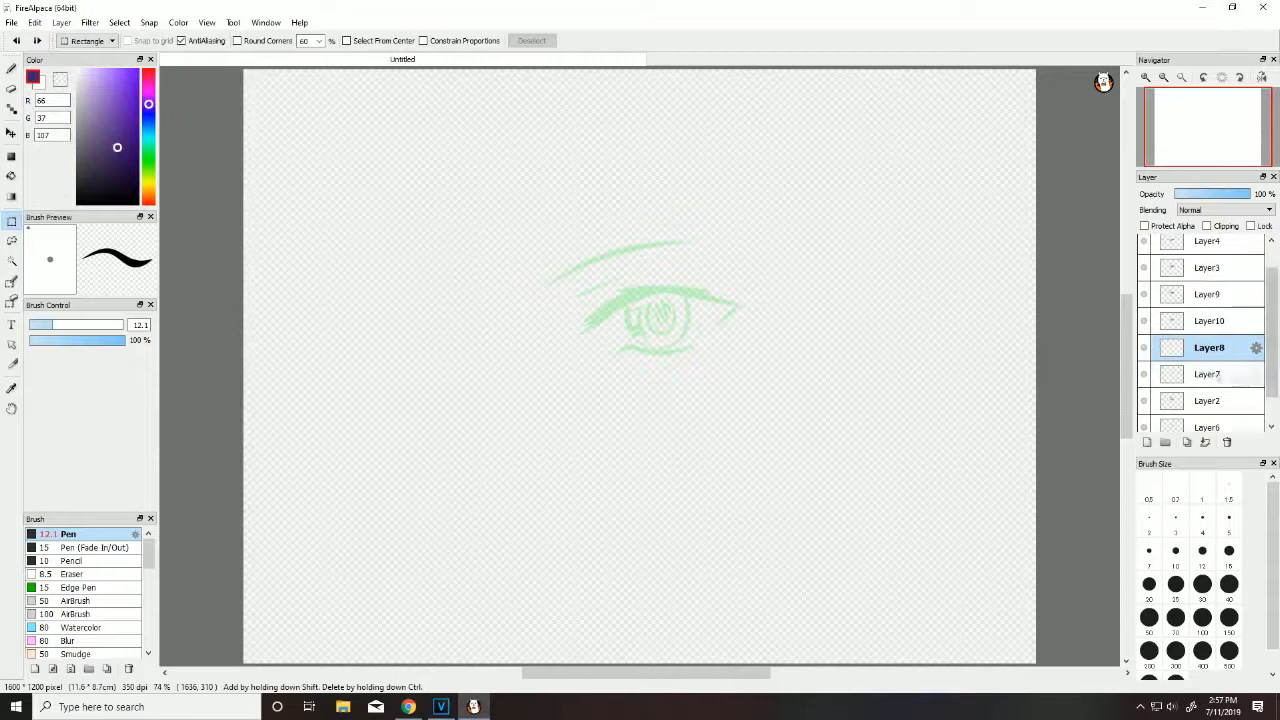
Step: Delete the empty layers Layer8, Layer7 and Layer6
left_click(1227, 442)
left_click(1213, 351)
left_click(1227, 442)
left_click(1210, 392)
left_click(1227, 442)
Step: Preview the blink animation without the empty frames, and inspect the individual frame layers
left_click(206, 22)
left_click(270, 425)
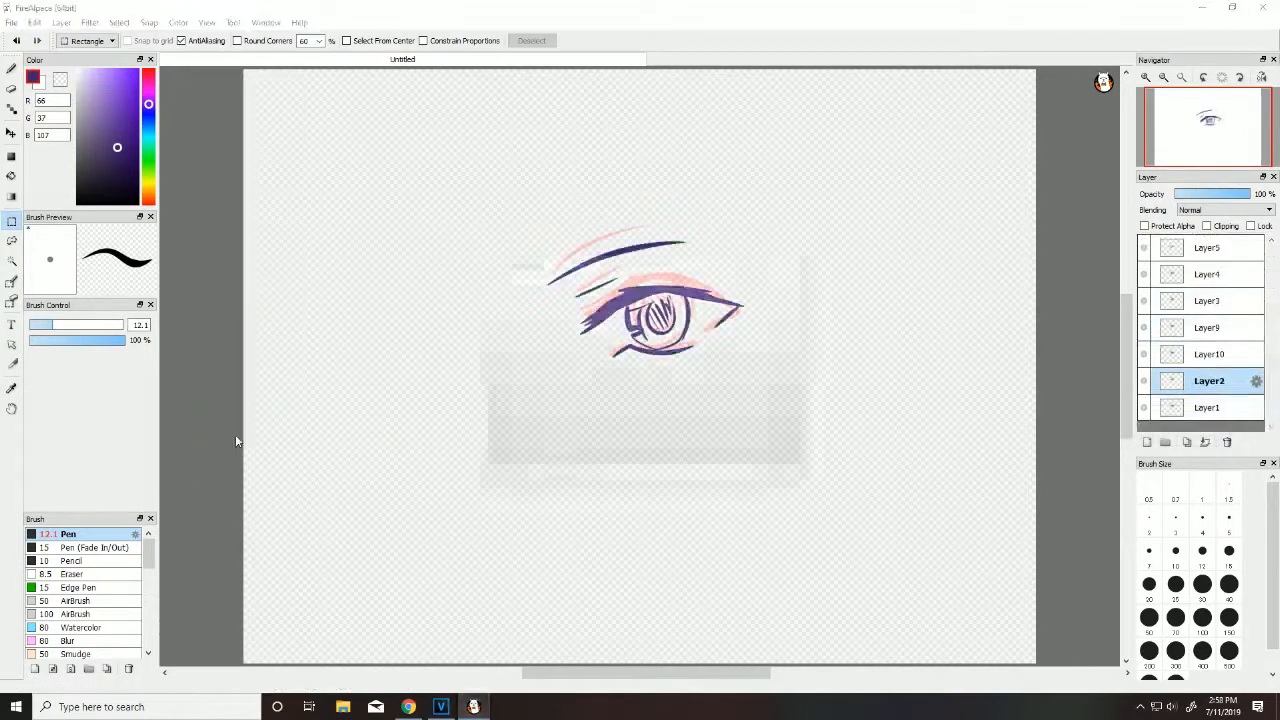
left_click(791, 265)
left_click(1207, 300)
left_click(1207, 274)
left_click(1207, 407)
left_click(1209, 381)
left_click(1207, 327)
Step: Copy the open eye on Layer1 with a rectangular selection and paste it as an extra frame directly above Layer1
left_click(1207, 407)
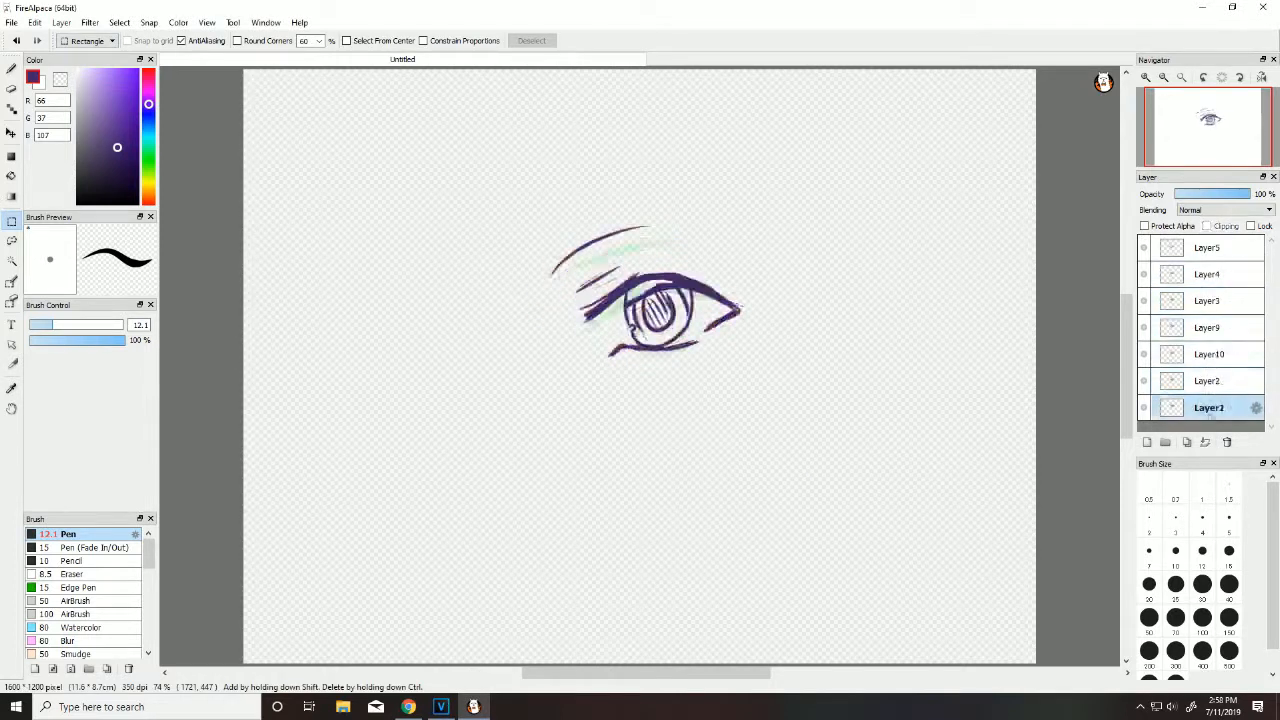
left_click_drag(789, 403, 493, 161)
left_click(35, 22)
left_click(56, 89)
left_click(35, 22)
left_click(70, 108)
Step: Copy the closed eye on Layer5 with a rectangular selection and paste it as an extra frame above Layer5
left_click(1207, 300)
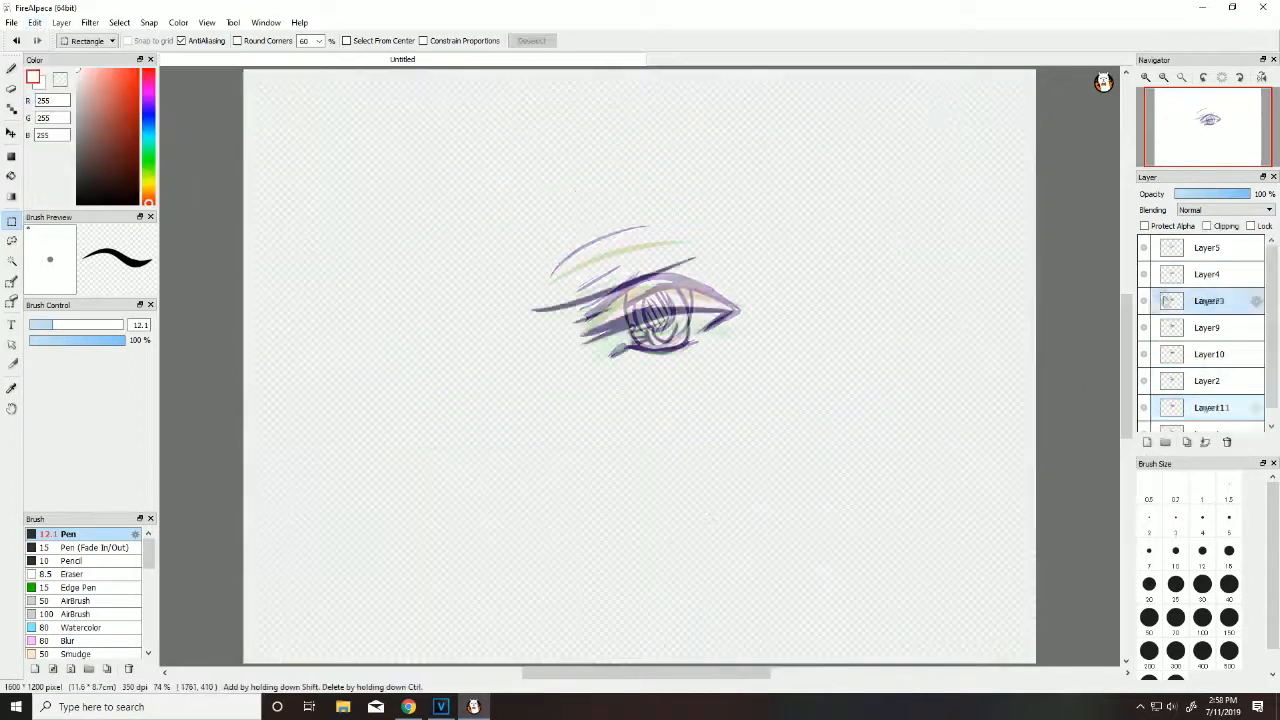
left_click(1145, 275)
left_click(1146, 248)
mouse_move(486, 195)
left_mouse_down()
mouse_move(528, 200)
mouse_move(776, 398)
left_mouse_up()
left_click(34, 22)
left_click(70, 108)
Step: Preview the blink animation with the extra closed-eye frame and clear the selection
left_click(206, 22)
left_click(222, 436)
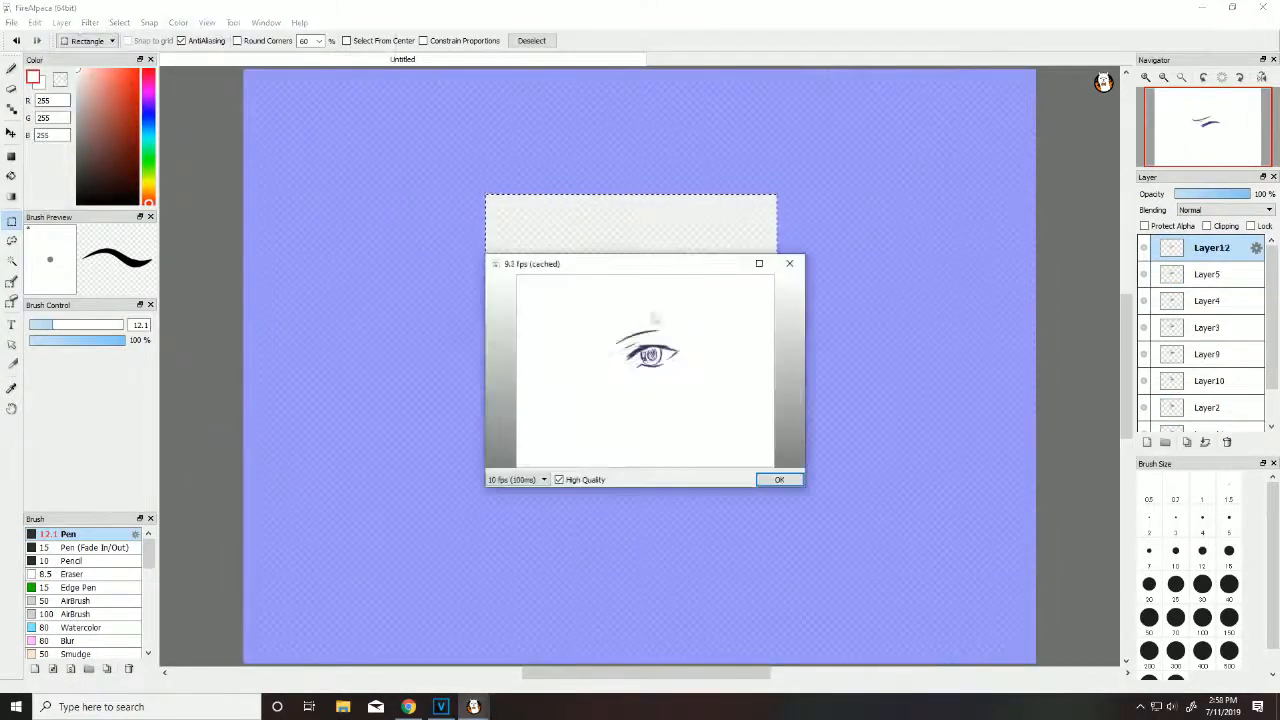
left_click(789, 264)
left_click(849, 188)
Step: Copy the half-closed eye on Layer3 with a rectangular selection and paste it as a new frame above Layer12
left_click(1194, 272)
left_click(1193, 248)
left_click(1190, 353)
left_click(1188, 326)
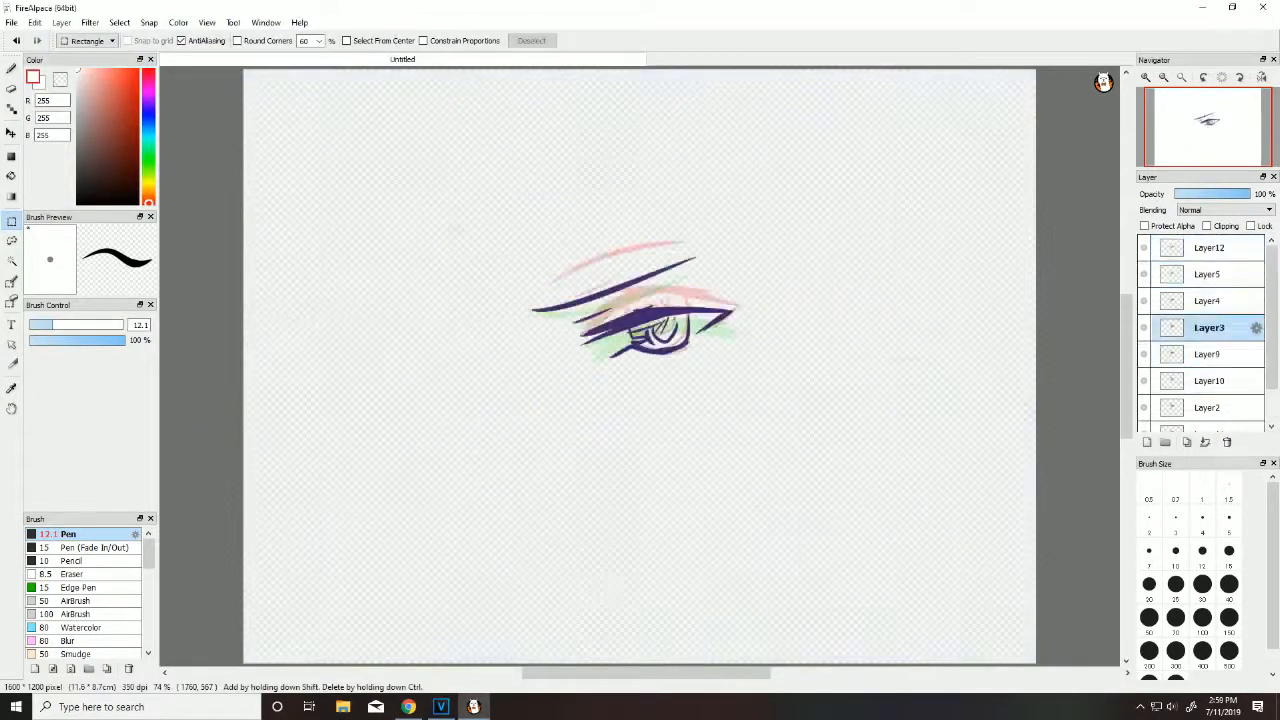
left_click_drag(464, 182, 828, 427)
left_click(34, 22)
left_click(60, 89)
left_click(1194, 248)
left_click(34, 22)
left_click(62, 105)
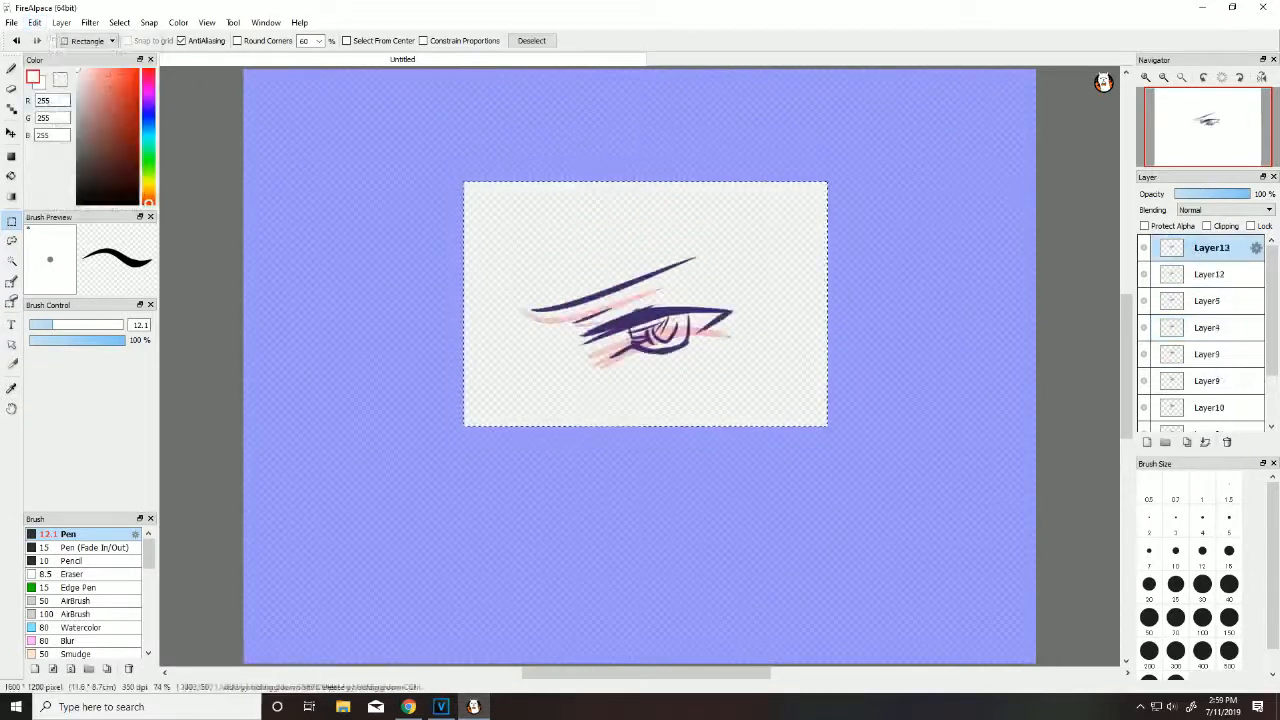
Step: Copy the eye on Layer9 and paste it twice at the top of the layer stack, clearing the selection
left_click(1190, 354)
left_click(1190, 380)
left_click(34, 22)
left_click(60, 89)
left_click(1190, 249)
left_click(34, 22)
left_click(50, 105)
left_click(34, 22)
left_click(50, 105)
left_click(531, 41)
Step: Preview the blink animation with the reopening frames included
left_click(206, 22)
left_click(237, 439)
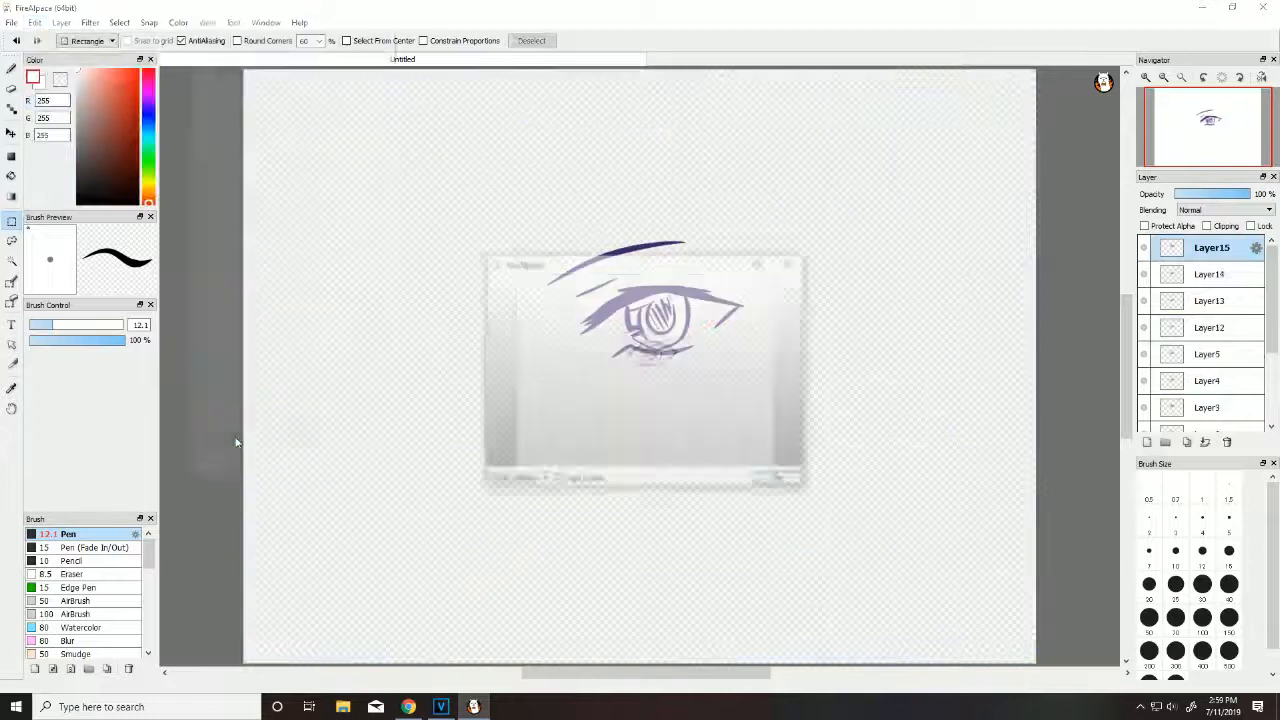
left_click(791, 267)
Step: Copy the fully open eye from the lower end of the layer stack with a rectangular selection
scroll(1158, 393, "down", 5)
left_click(1158, 393)
scroll(1188, 366, "up", 5)
left_click_drag(501, 166, 808, 422)
left_click(34, 22)
Step: Delete the duplicate frame Layer14
left_click(1206, 248)
left_click(1206, 301)
left_click(1206, 275)
left_click(1227, 442)
Step: Paste the copied open eye three times as new frames above Layer15
left_click(1206, 249)
left_click(34, 22)
left_click(47, 103)
left_click(35, 22)
left_click(47, 103)
left_click(35, 22)
left_click(47, 103)
Step: Preview the blink animation at different frame rates, ending at 24 fps
left_click(206, 22)
left_click(265, 438)
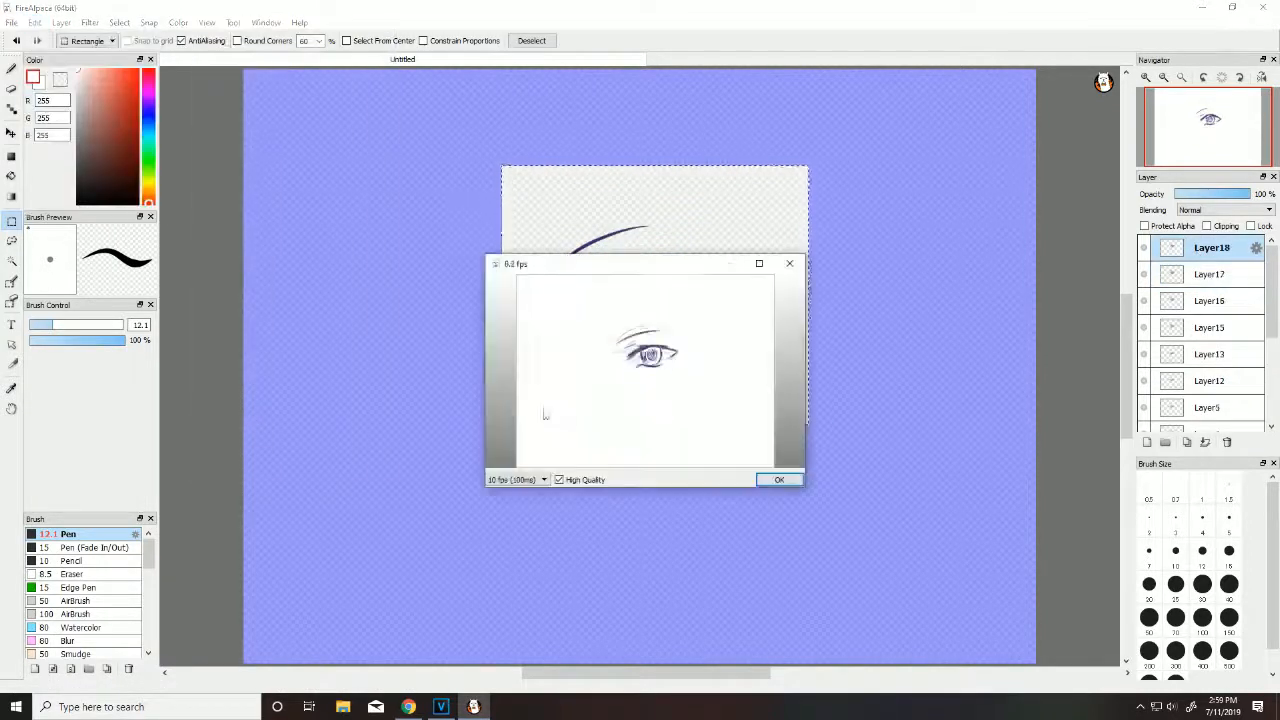
left_click(530, 480)
left_click(512, 508)
left_click(522, 480)
left_click(524, 498)
left_click(530, 480)
left_click(506, 499)
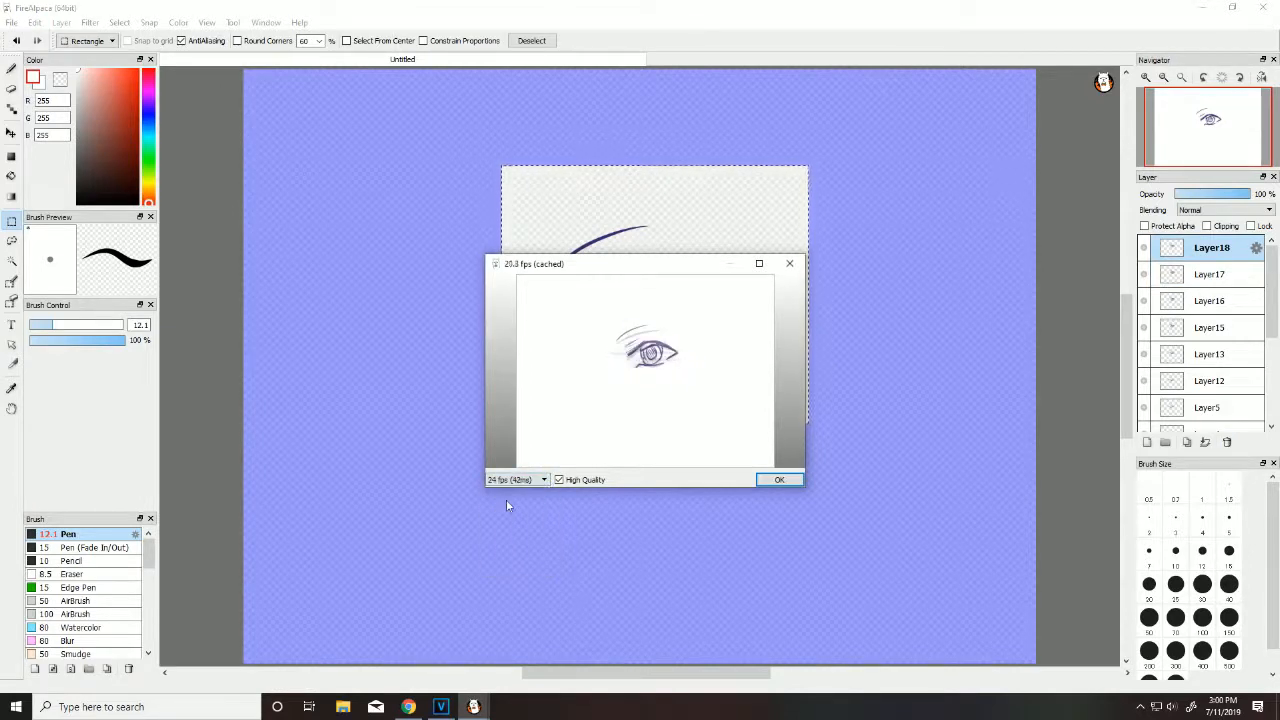
left_click(777, 481)
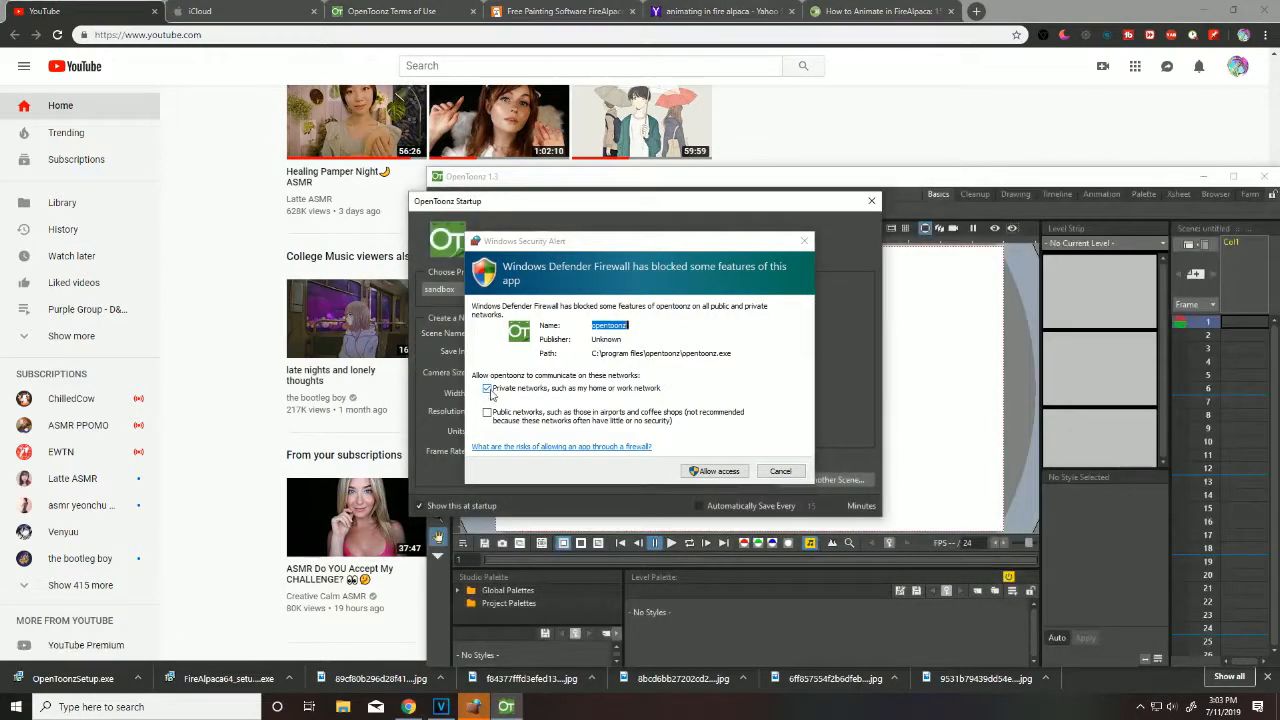
Step: In OpenToonz, allow firewall access on private networks and create a new scene named tryitoutyeah
left_click(710, 472)
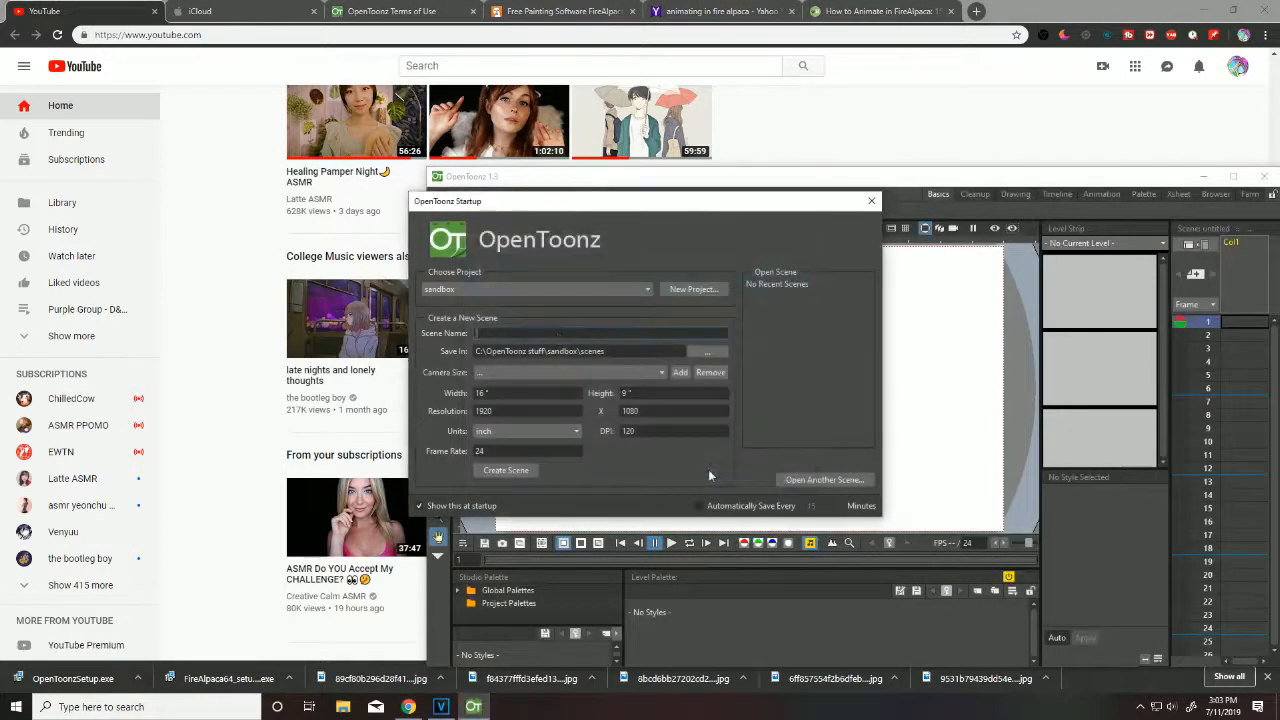
type("tryitoutyeah")
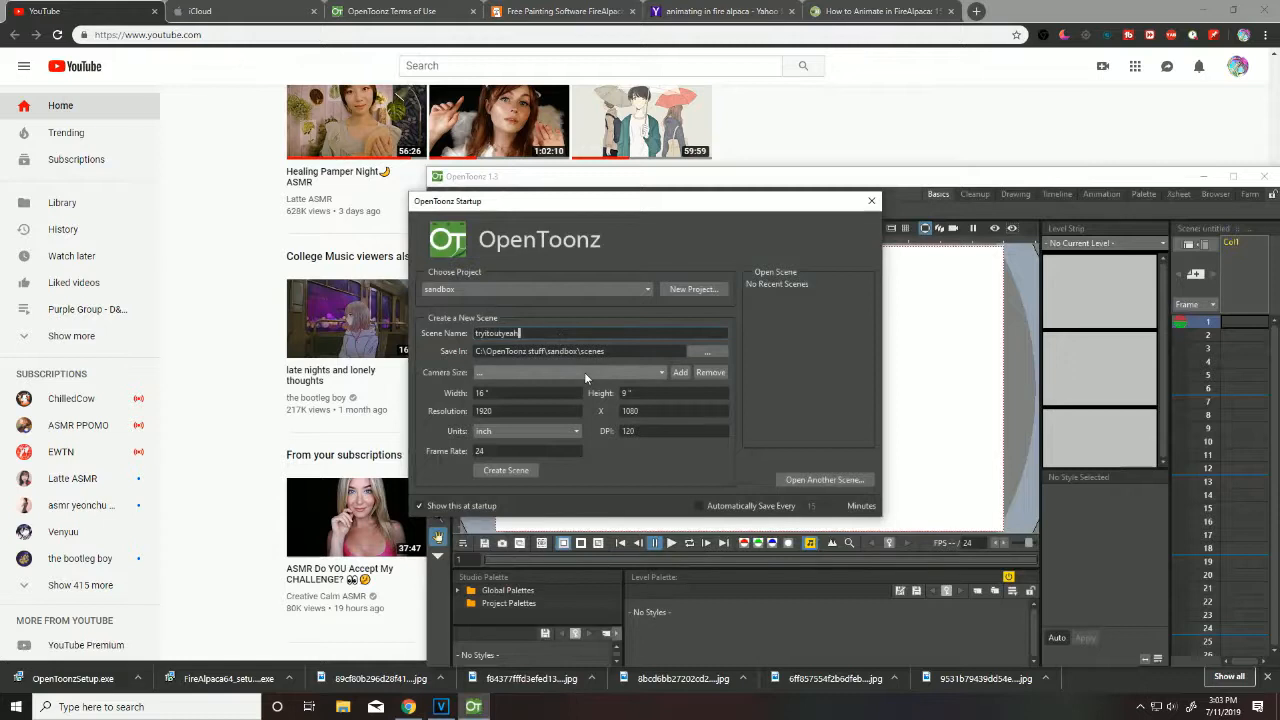
left_click(506, 470)
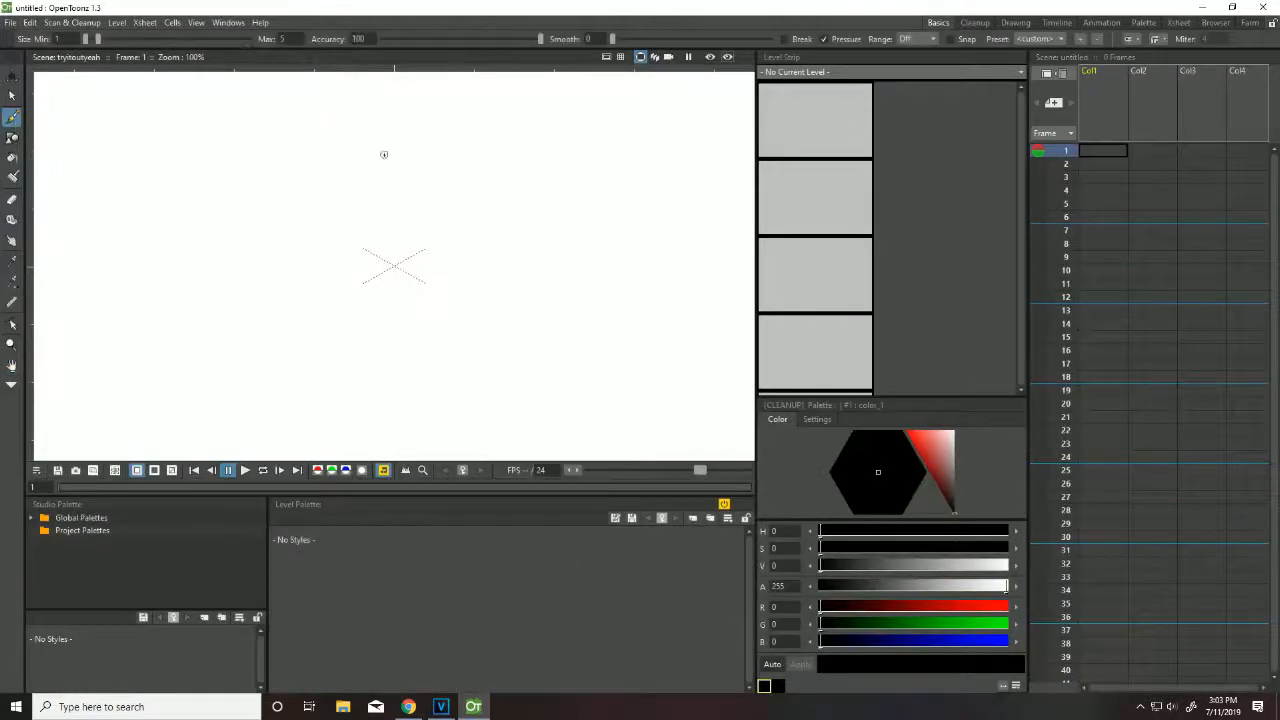
Step: Draw several wavy freehand test strokes on frame 1 with the Brush tool
left_click_drag(412, 182, 420, 285)
left_click_drag(487, 180, 503, 300)
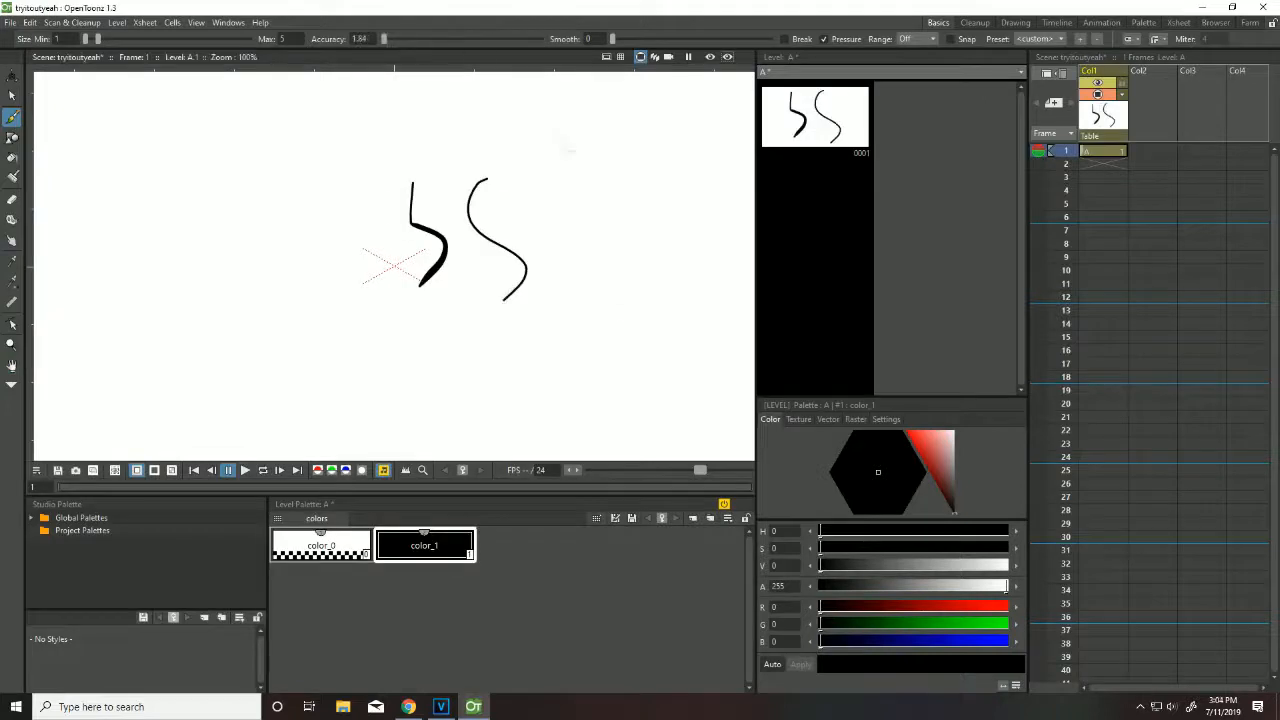
left_click_drag(572, 152, 607, 410)
left_click_drag(513, 113, 557, 347)
mouse_move(255, 225)
left_mouse_down()
mouse_move(300, 198)
mouse_move(343, 370)
left_mouse_up()
Step: Remove the test strokes from frame 1 one by one with the Selection tool
left_click(12, 96)
left_click(441, 236)
key("Delete")
left_click(299, 206)
left_click(288, 188)
key("Delete")
left_click(291, 264)
key("Delete")
left_click(482, 236)
key("Delete")
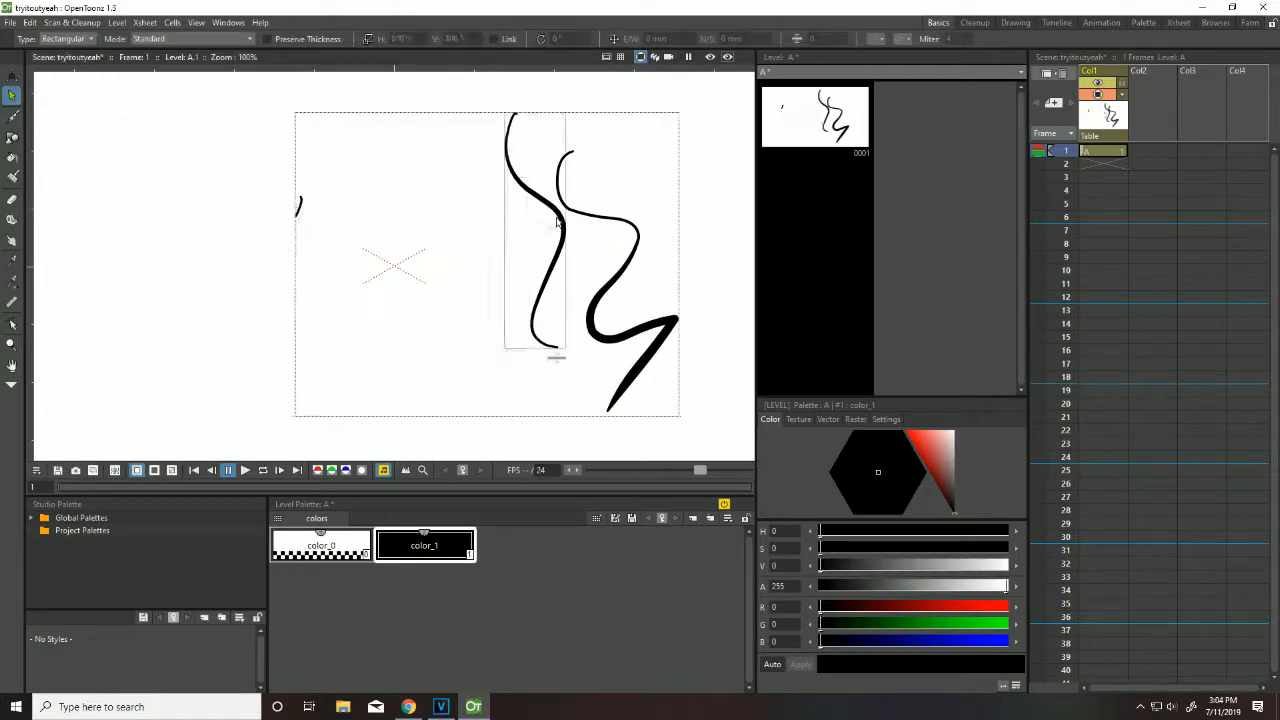
left_click(558, 224)
key("Delete")
left_click(624, 219)
key("Delete")
left_click(298, 208)
left_click(30, 22)
left_click(47, 40)
Step: Set the brush smoothing to 50 and accuracy to 100, and try them with test strokes, undoing each one
left_click_drag(612, 39, 771, 39)
left_click_drag(428, 167, 388, 336)
left_click(30, 22)
left_click(47, 40)
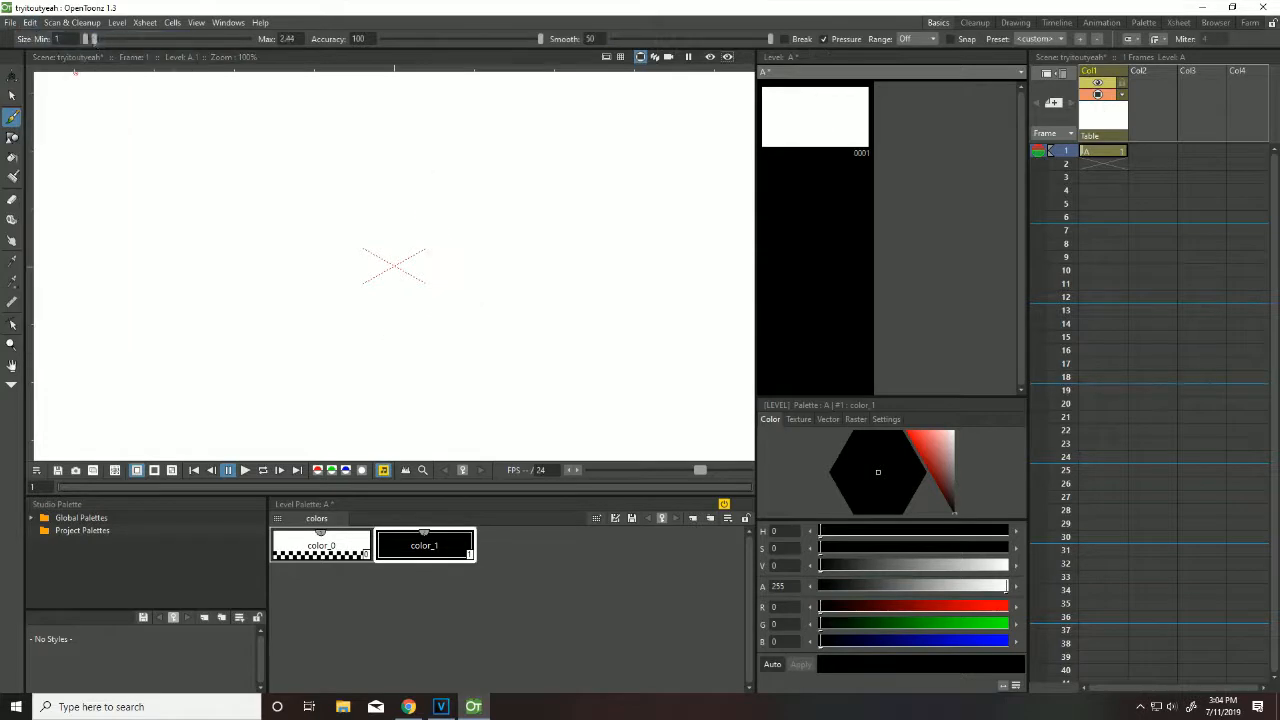
left_click_drag(472, 213, 465, 237)
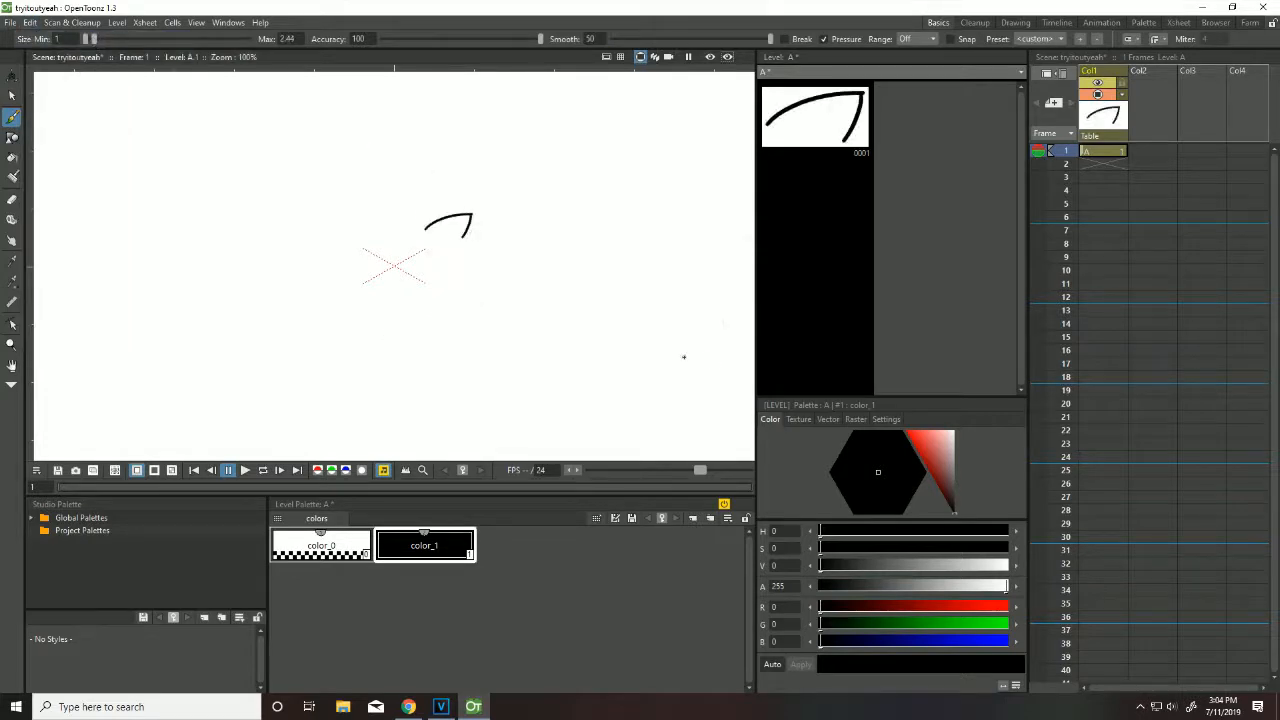
left_click(30, 22)
left_click(47, 40)
left_click(30, 22)
left_click(47, 40)
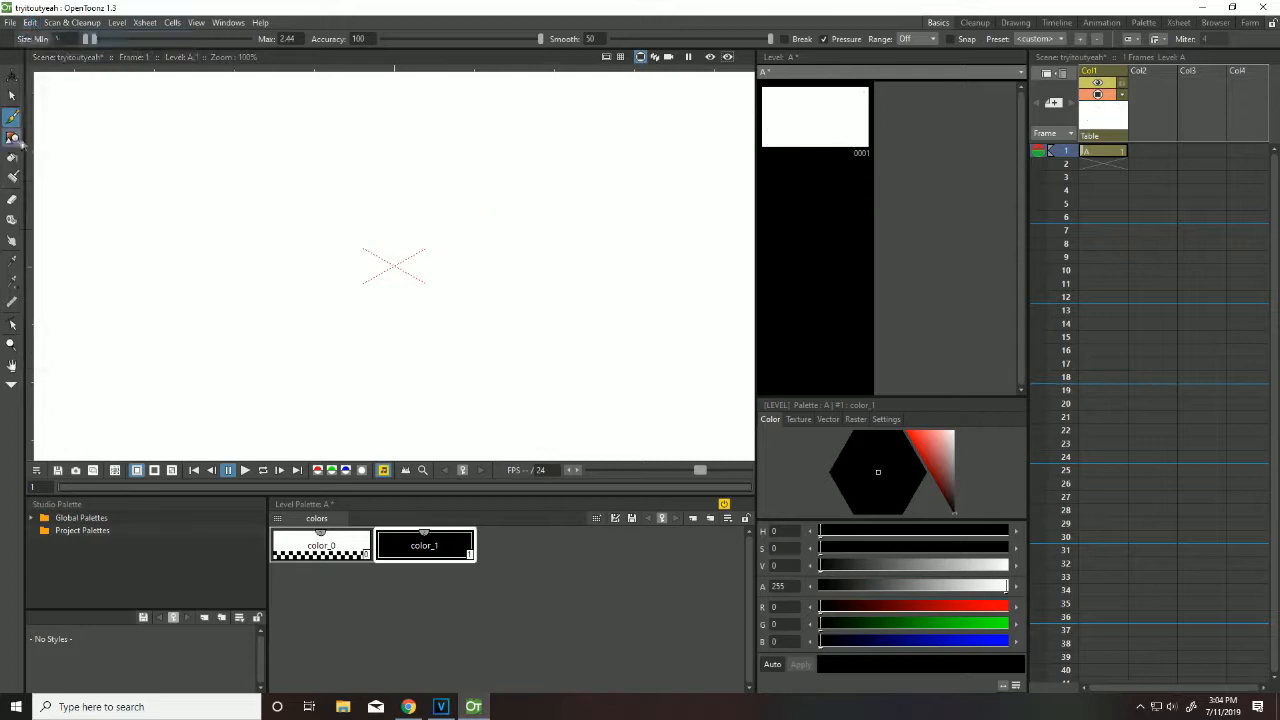
Step: Draw a test shape with the Geometric tool and undo it
left_click(12, 138)
left_click_drag(270, 153, 270, 273)
left_click(30, 22)
left_click(47, 40)
Step: Try the Paint Brush tool on the blank canvas and return to the Brush tool
left_click(12, 177)
left_click(290, 205)
left_click(640, 365)
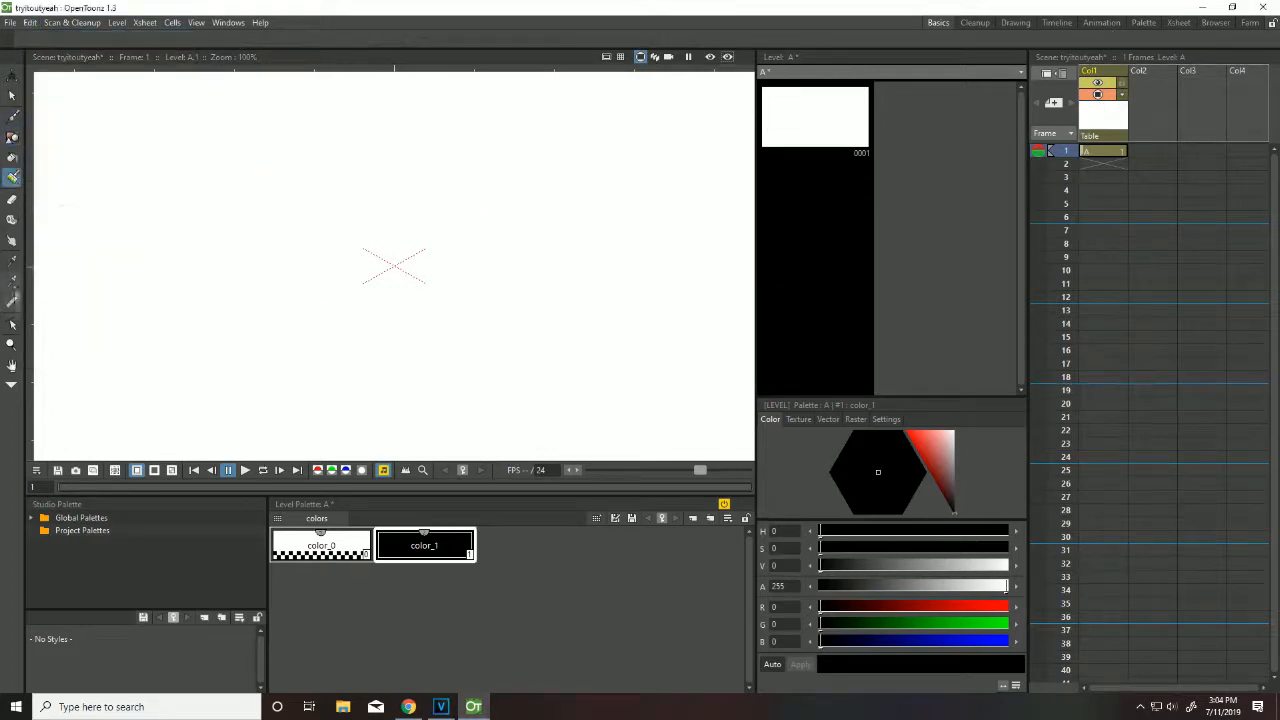
left_click(12, 241)
left_click(290, 205)
left_click(640, 365)
left_click(12, 117)
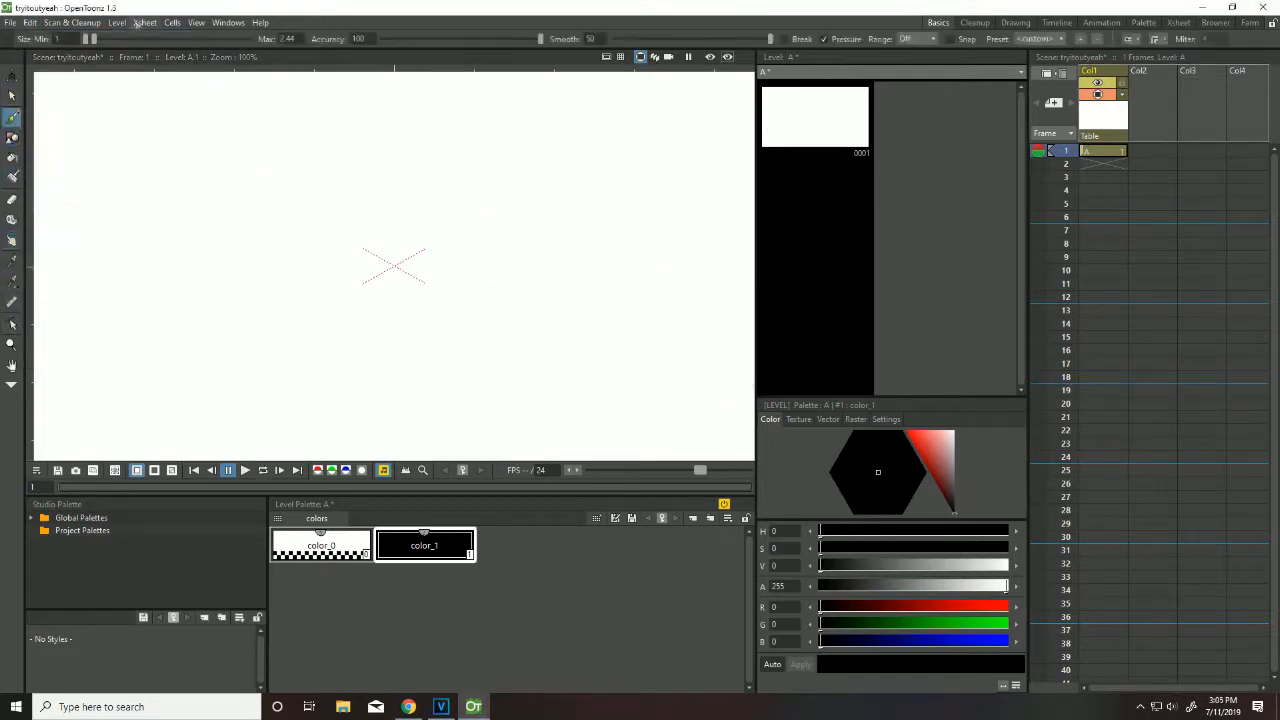
Step: Switch to the Drawing workspace, draw a short test stroke and undo it
left_click(975, 23)
left_click(938, 23)
left_click(1015, 23)
scroll(266, 303, "down", 1)
scroll(266, 303, "up", 1)
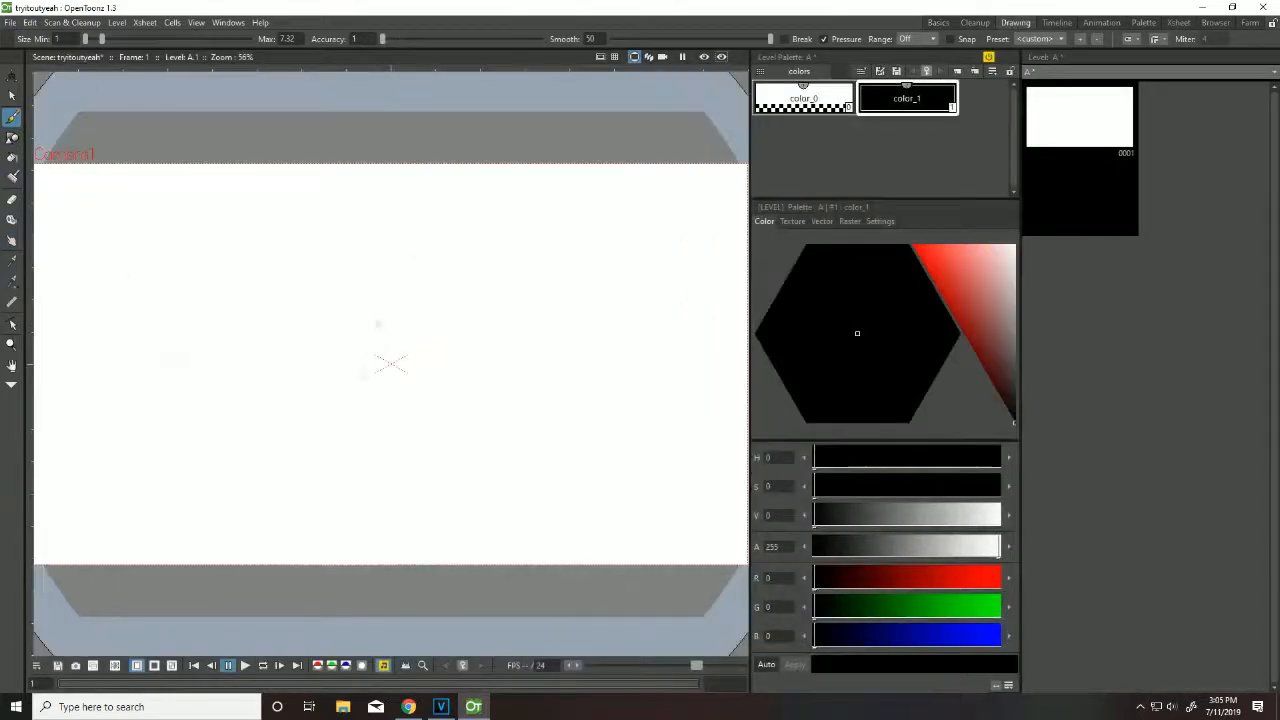
left_click_drag(376, 280, 379, 268)
left_click(30, 22)
left_click(45, 34)
Step: Switch to the Timeline workspace, and draw and remove freehand test strokes on frame 1
left_click(918, 39)
left_click(1057, 22)
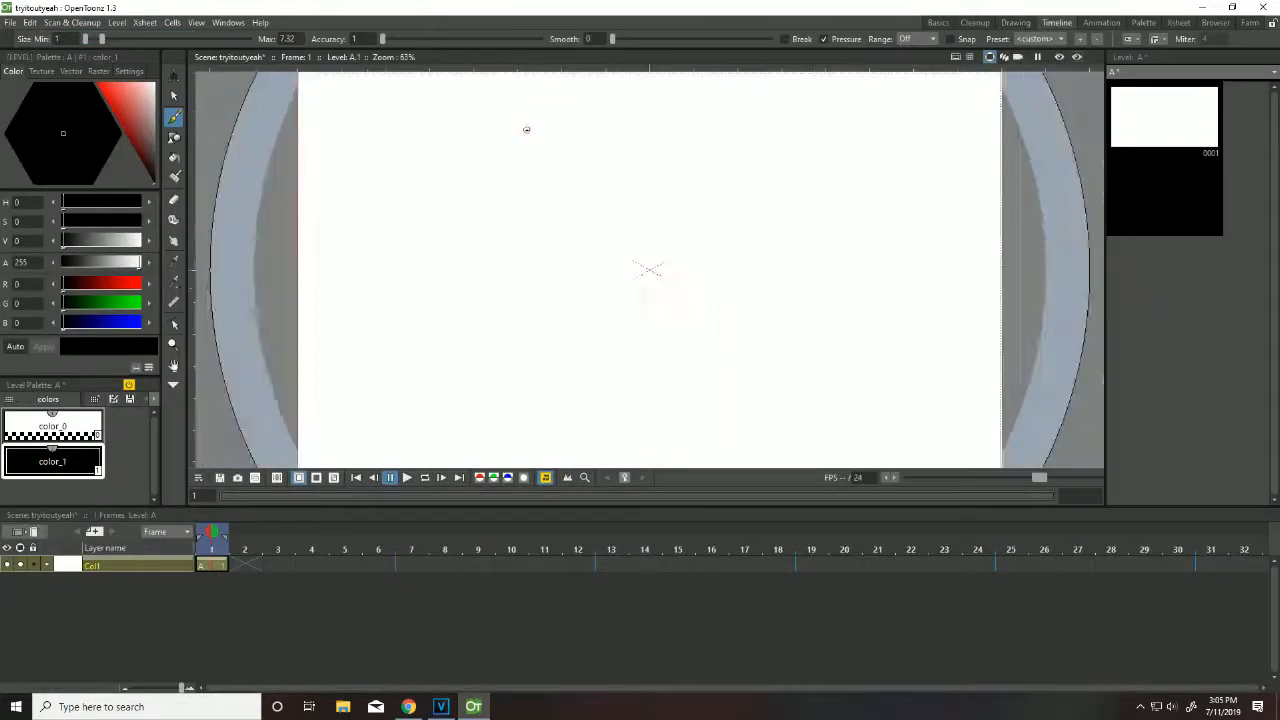
mouse_move(597, 270)
left_mouse_down()
mouse_move(663, 362)
mouse_move(730, 306)
left_mouse_up()
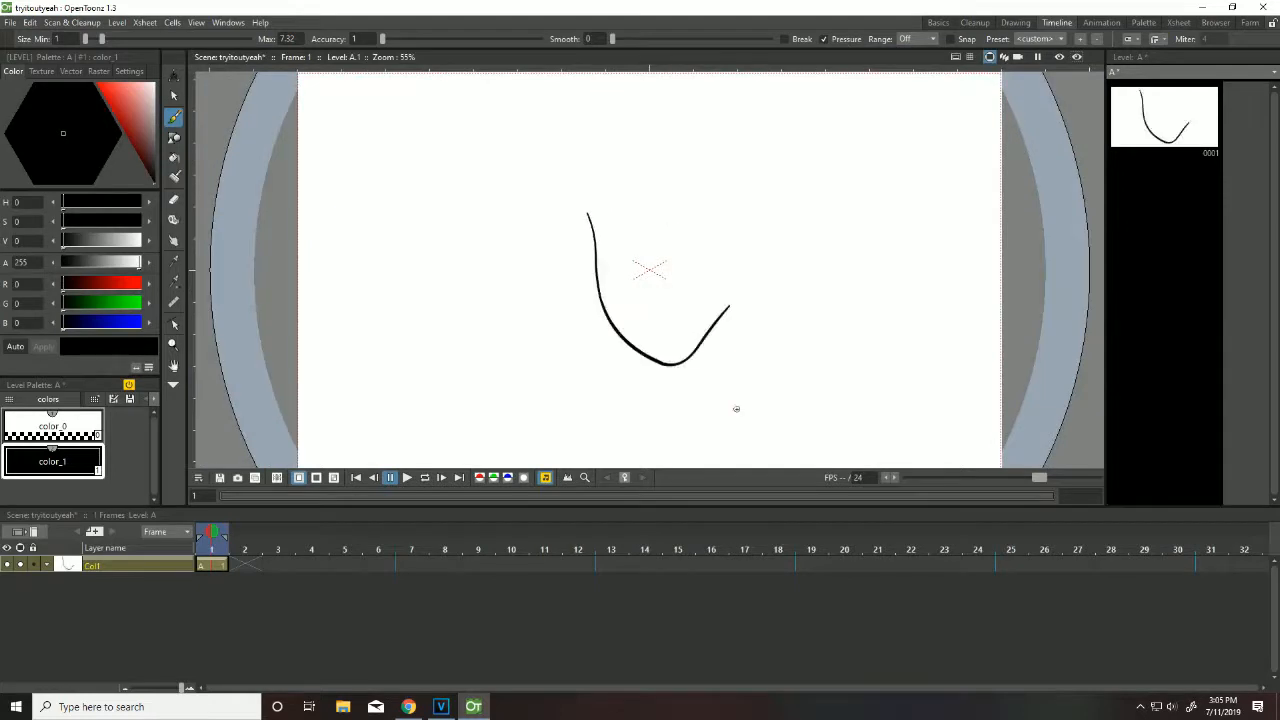
key("ctrl+z")
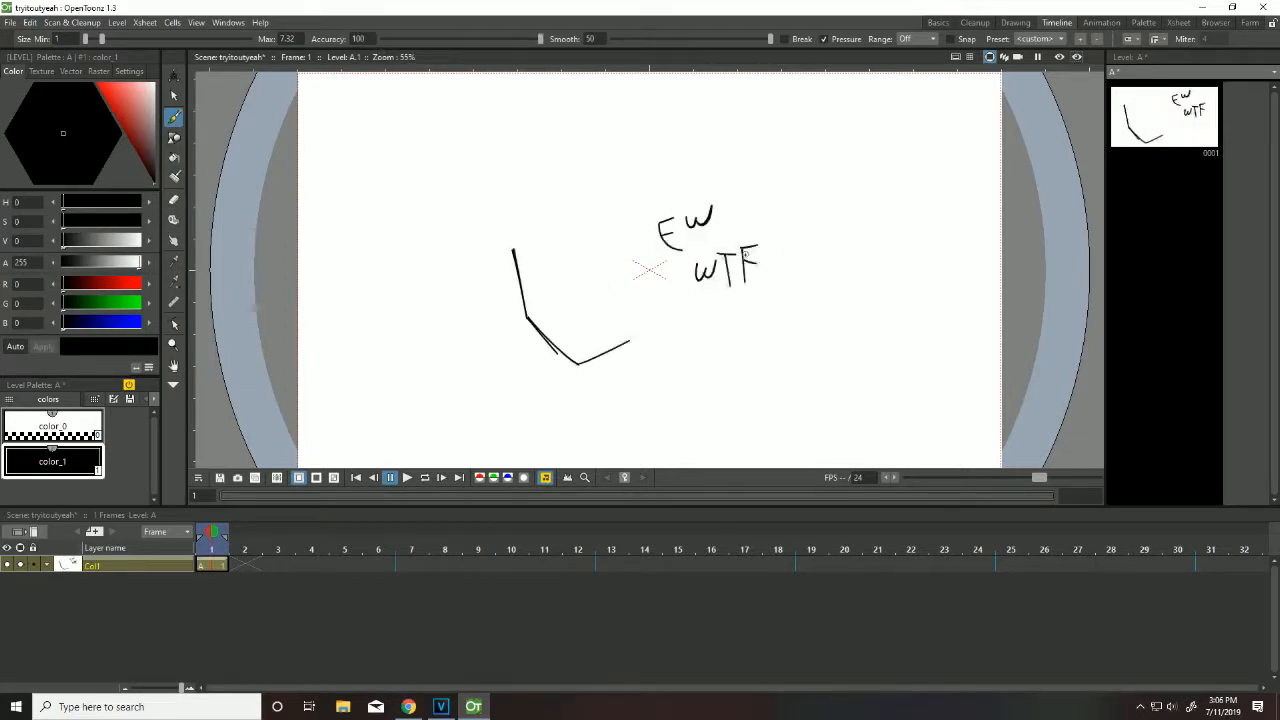
key("s")
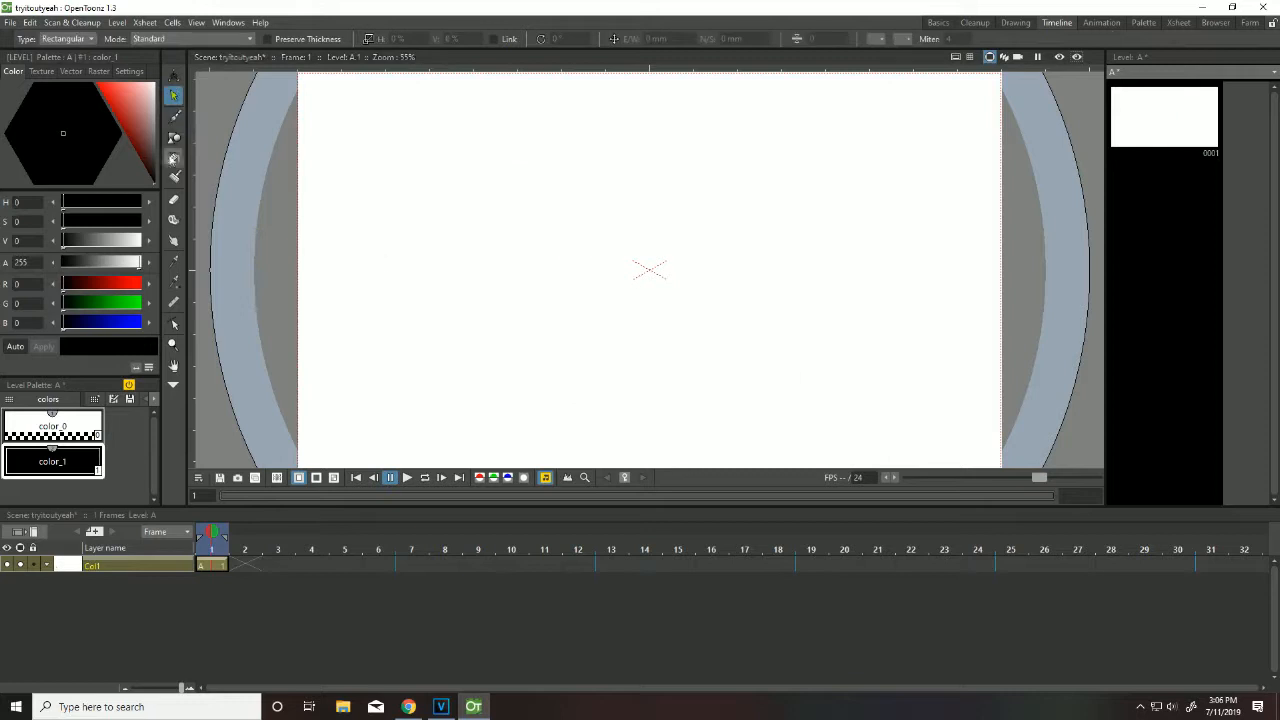
Step: Draw a rectangle on frame 1 with the Geometric tool and undo it
left_click(174, 137)
left_click_drag(477, 193, 598, 306)
left_click(31, 22)
left_click(45, 38)
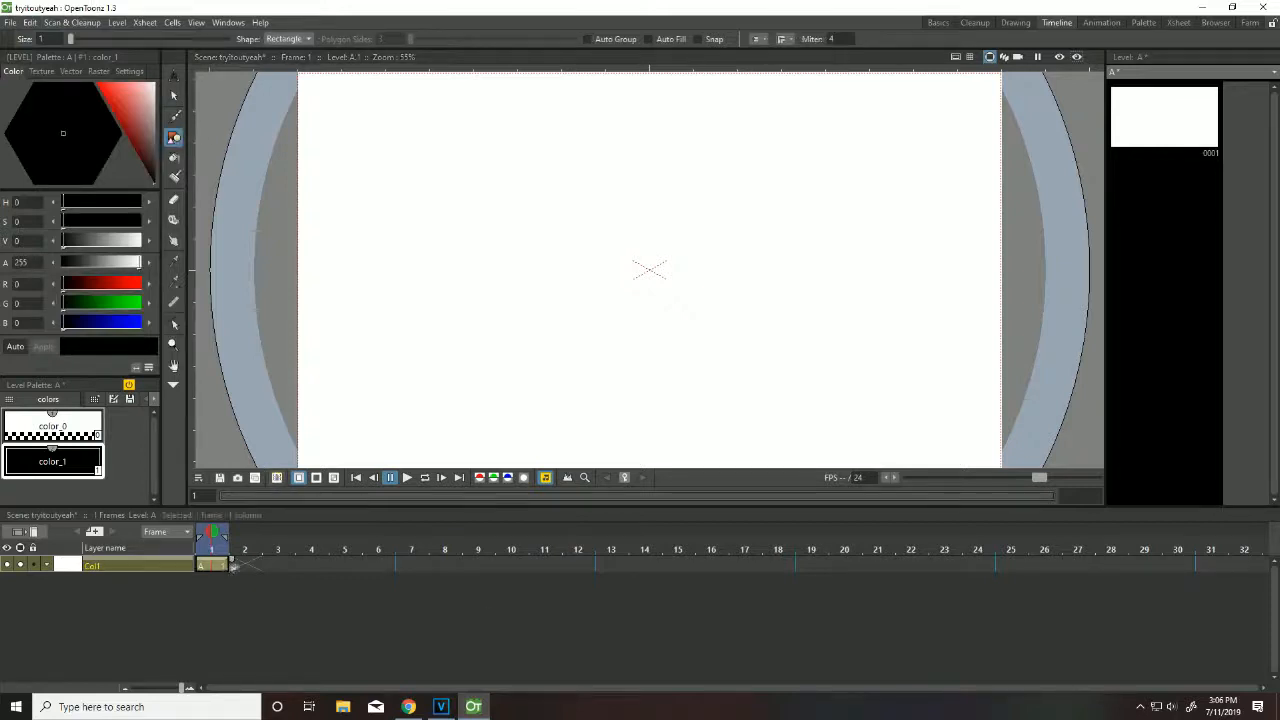
Step: Draw a small rectangle on frame 2 of Col1, and undo the second rectangle added after it
left_click(243, 566)
left_click_drag(378, 354, 452, 375)
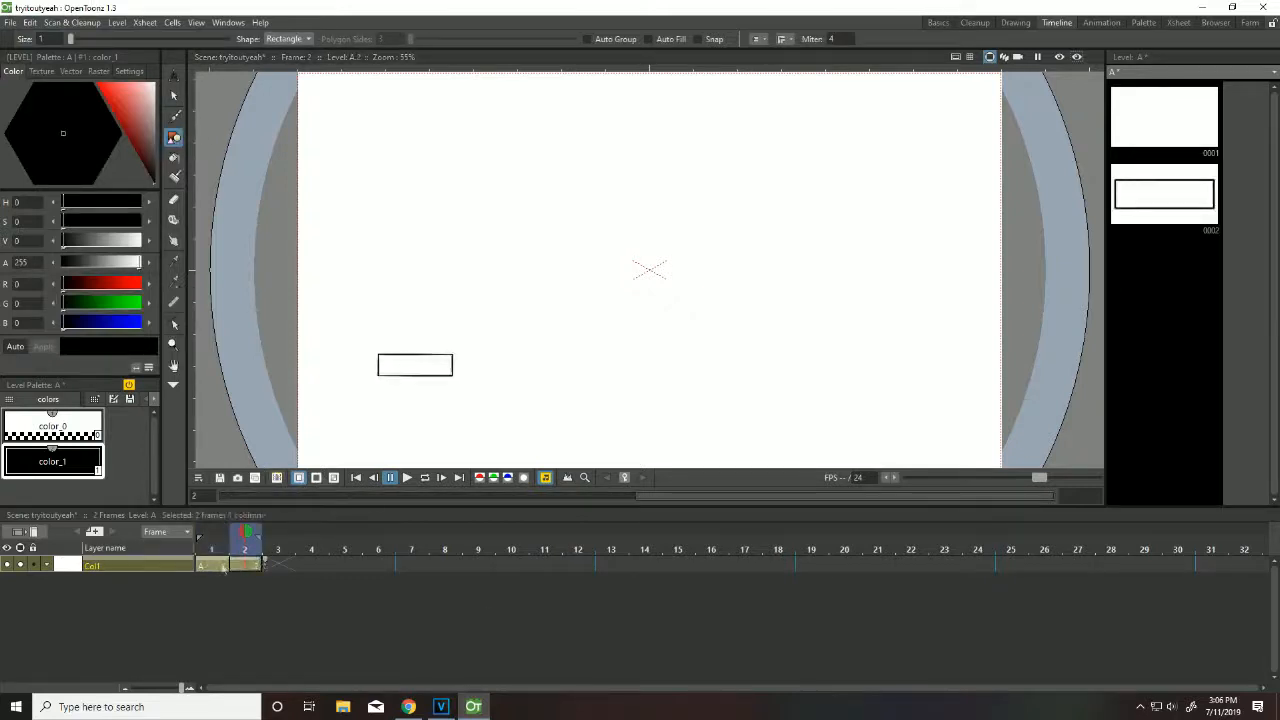
left_click_drag(391, 316, 458, 353)
key("ctrl+z")
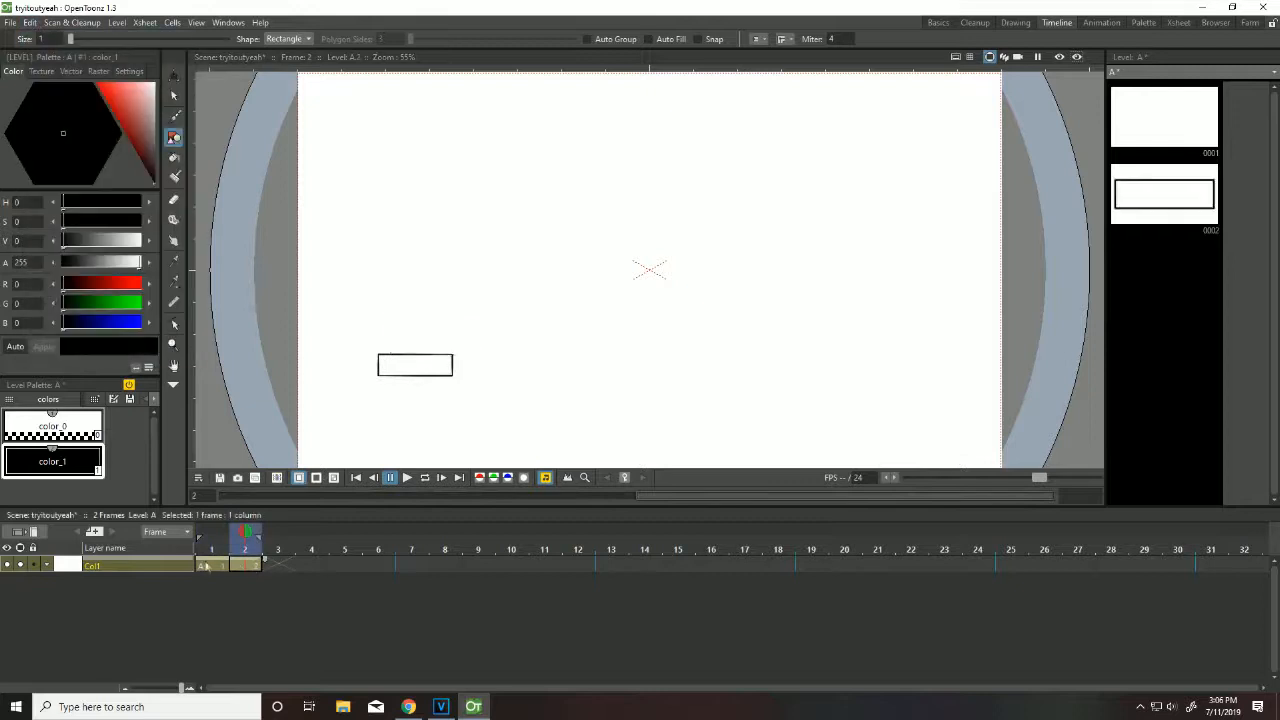
Step: Create a new Toonz Vector Level at frame 3 of Col1 and draw a small rectangle on it
right_click(278, 566)
left_click(297, 584)
left_click(723, 509)
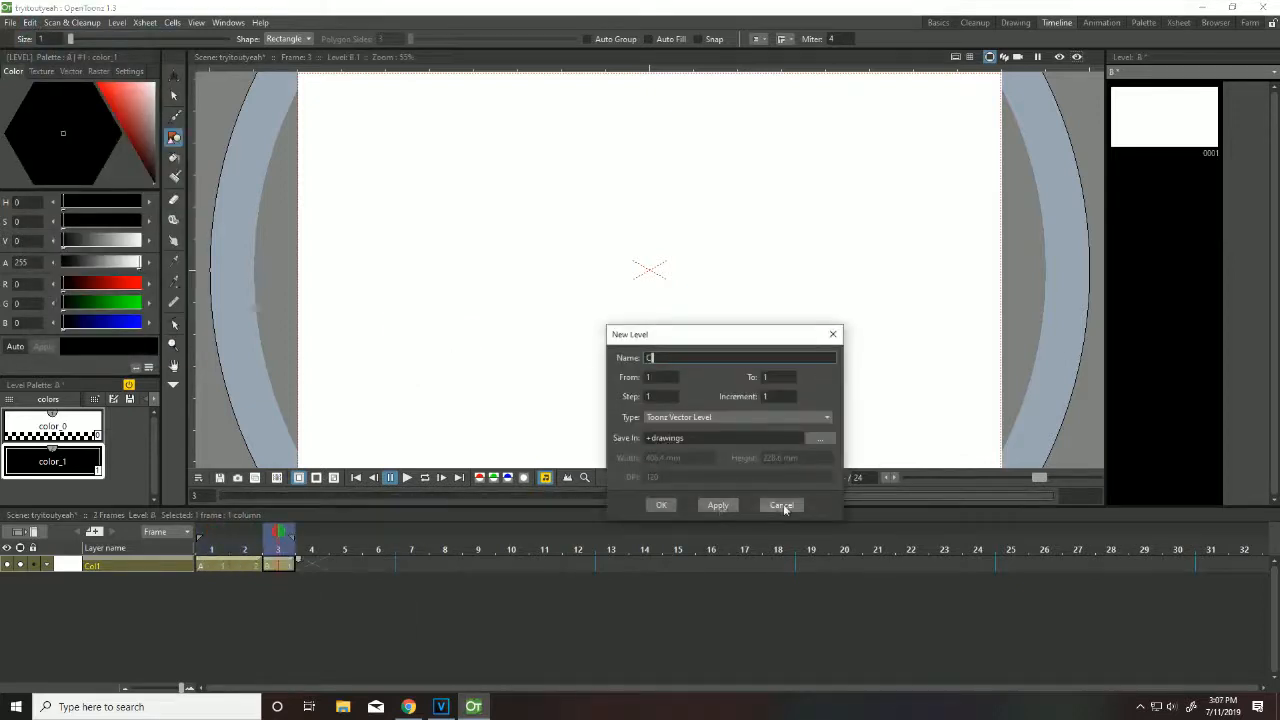
left_click(777, 503)
mouse_move(280, 584)
left_mouse_down()
mouse_move(251, 586)
mouse_move(283, 586)
left_mouse_up()
mouse_move(380, 305)
left_mouse_down()
mouse_move(429, 338)
mouse_move(458, 334)
left_mouse_up()
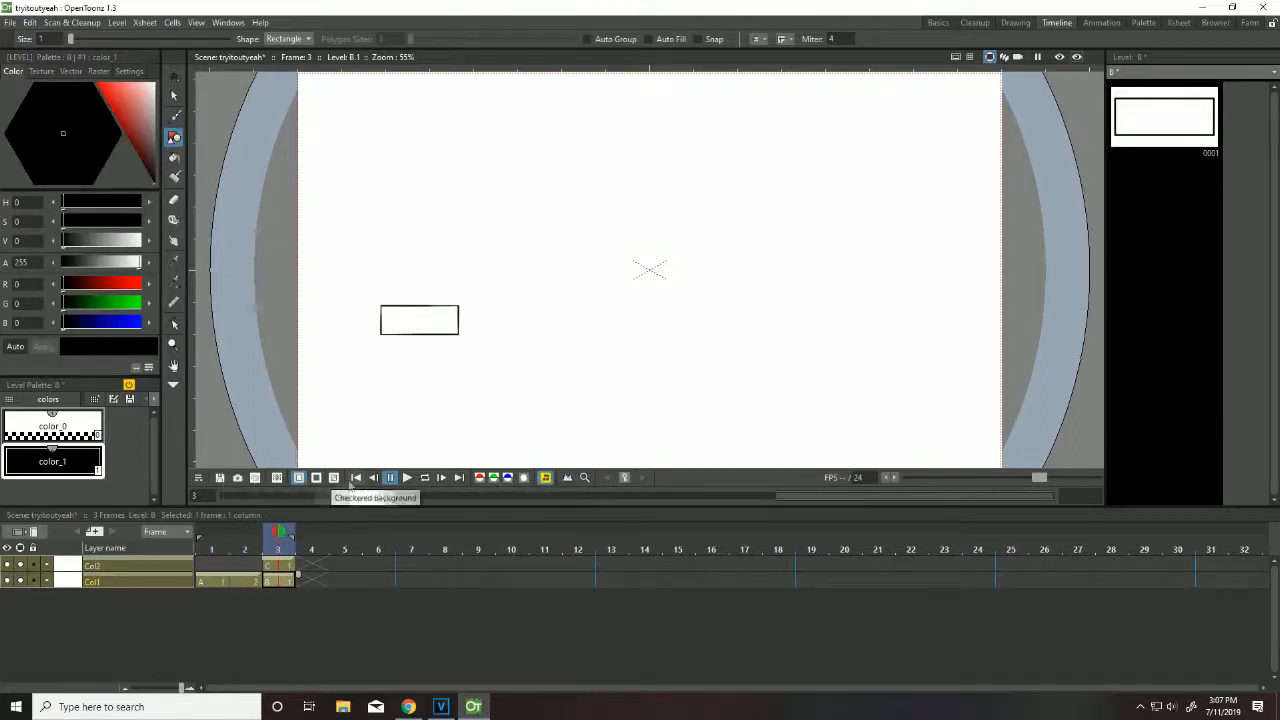
Step: Play back the rectangle animation and delete the frame 3 cell of Col1
left_click(407, 478)
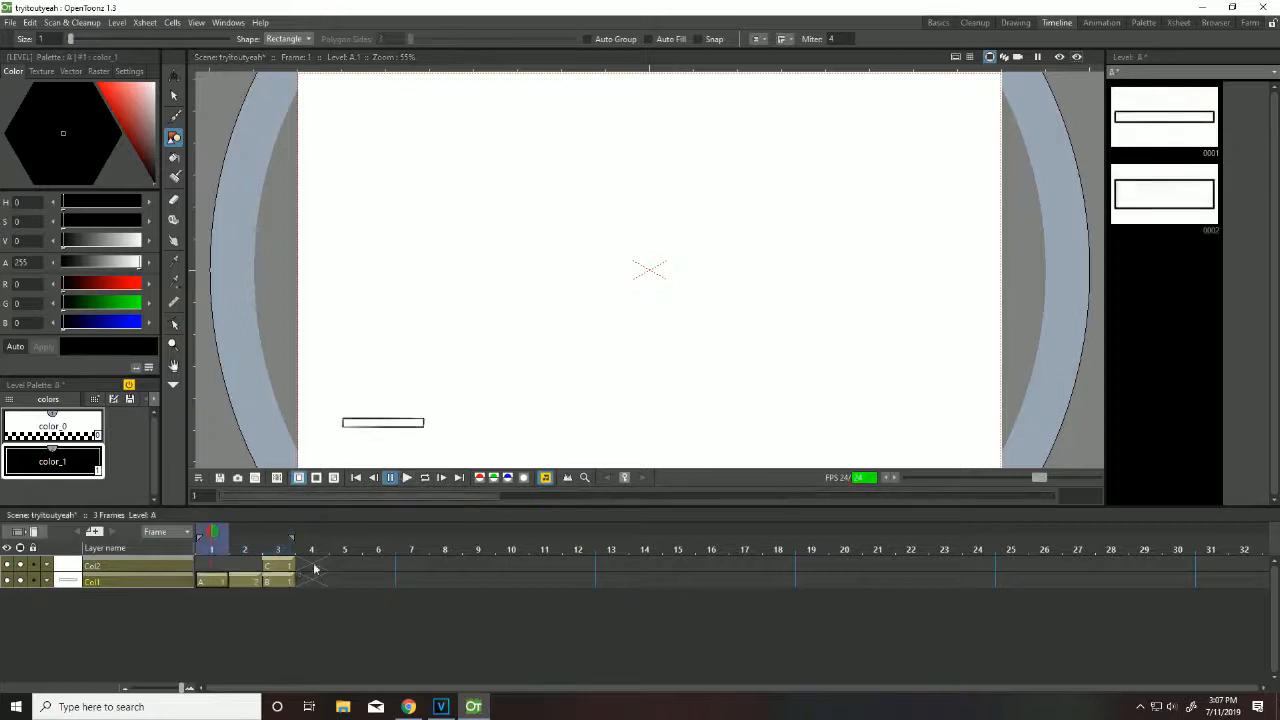
right_click(279, 580)
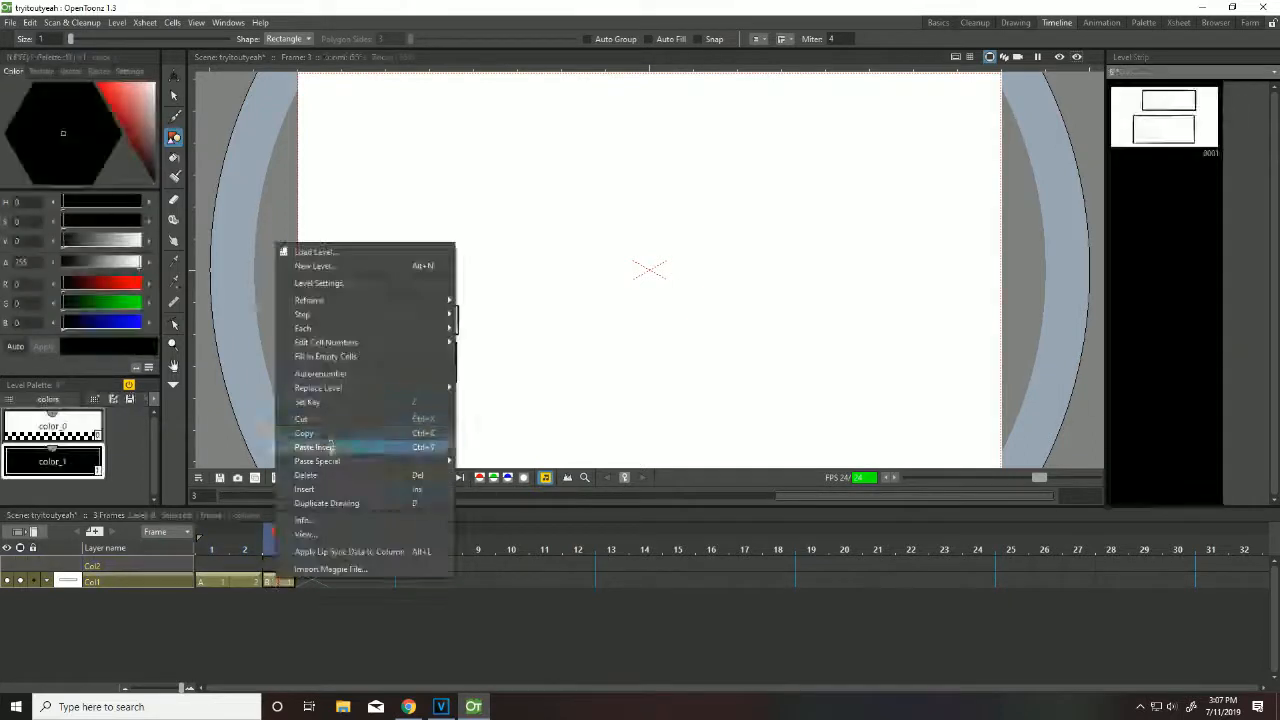
left_click(305, 475)
right_click(280, 575)
left_click(305, 583)
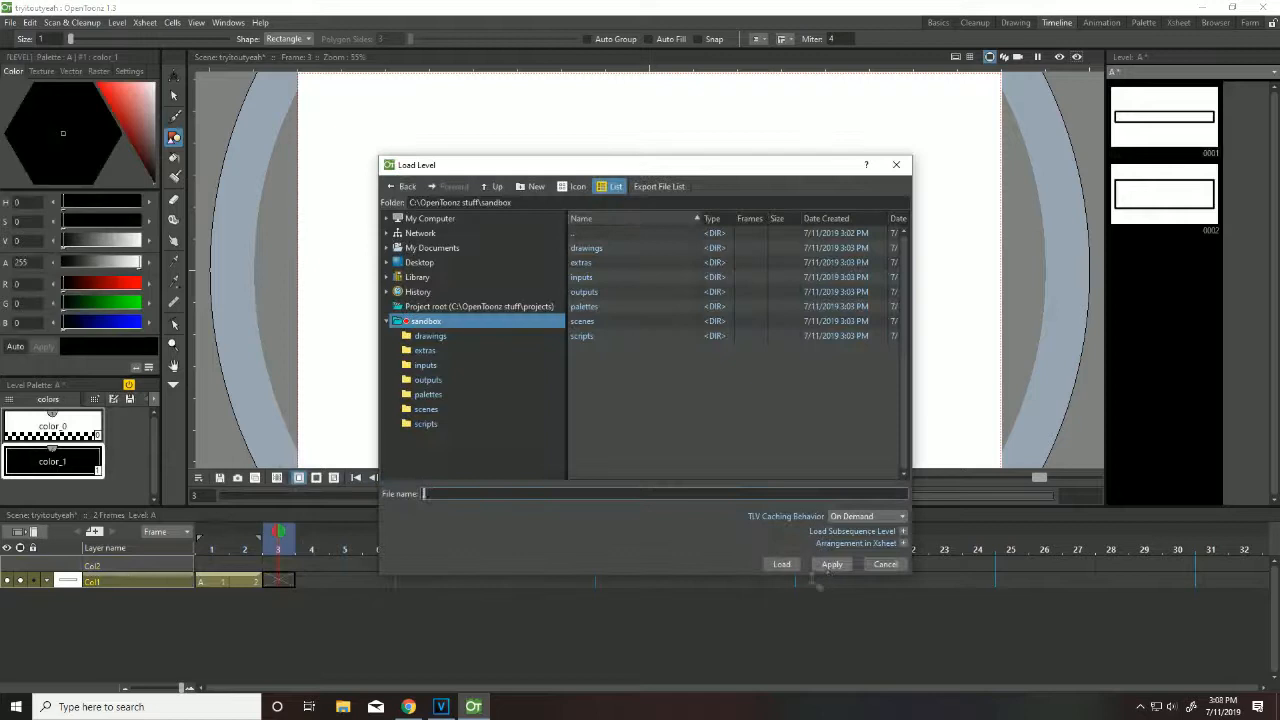
left_click(874, 568)
left_click(96, 533)
left_click(708, 285)
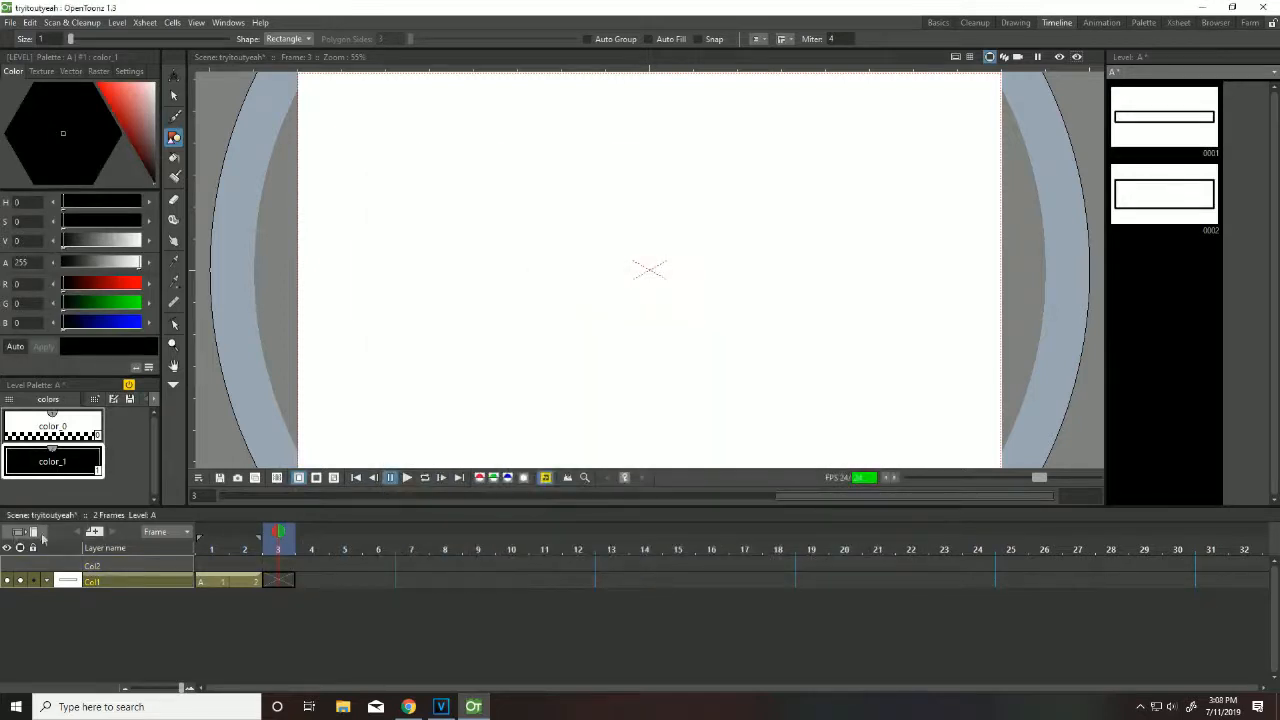
right_click(283, 582)
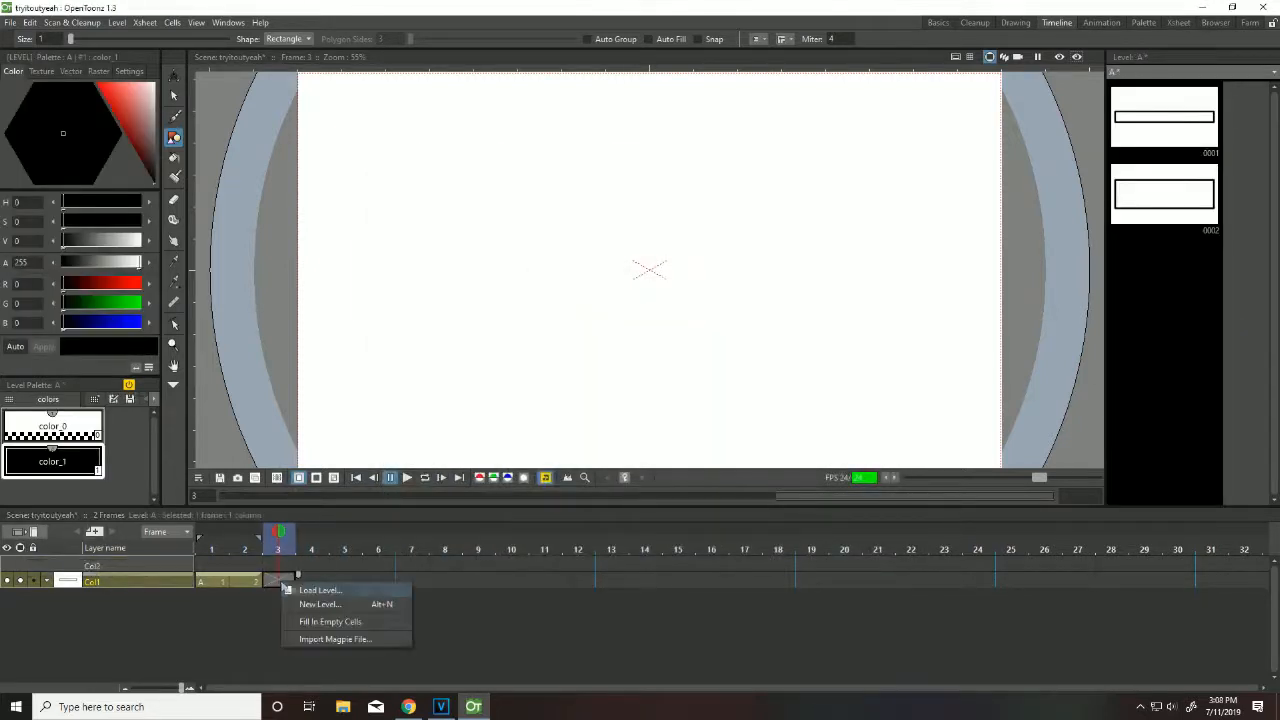
left_click(297, 591)
left_click(880, 566)
Step: Create a new level at frame 3 of Col2 and draw a small rectangle on it
right_click(283, 582)
left_click(320, 604)
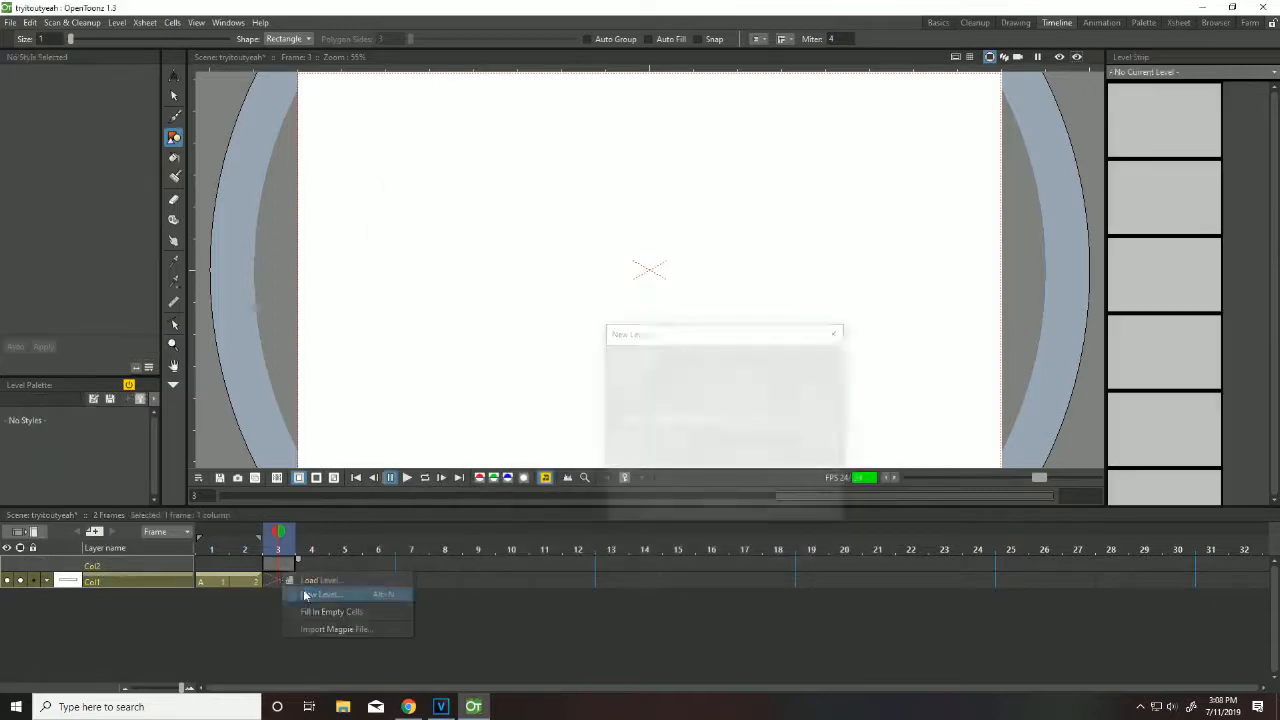
left_click(782, 505)
left_click_drag(385, 323, 476, 356)
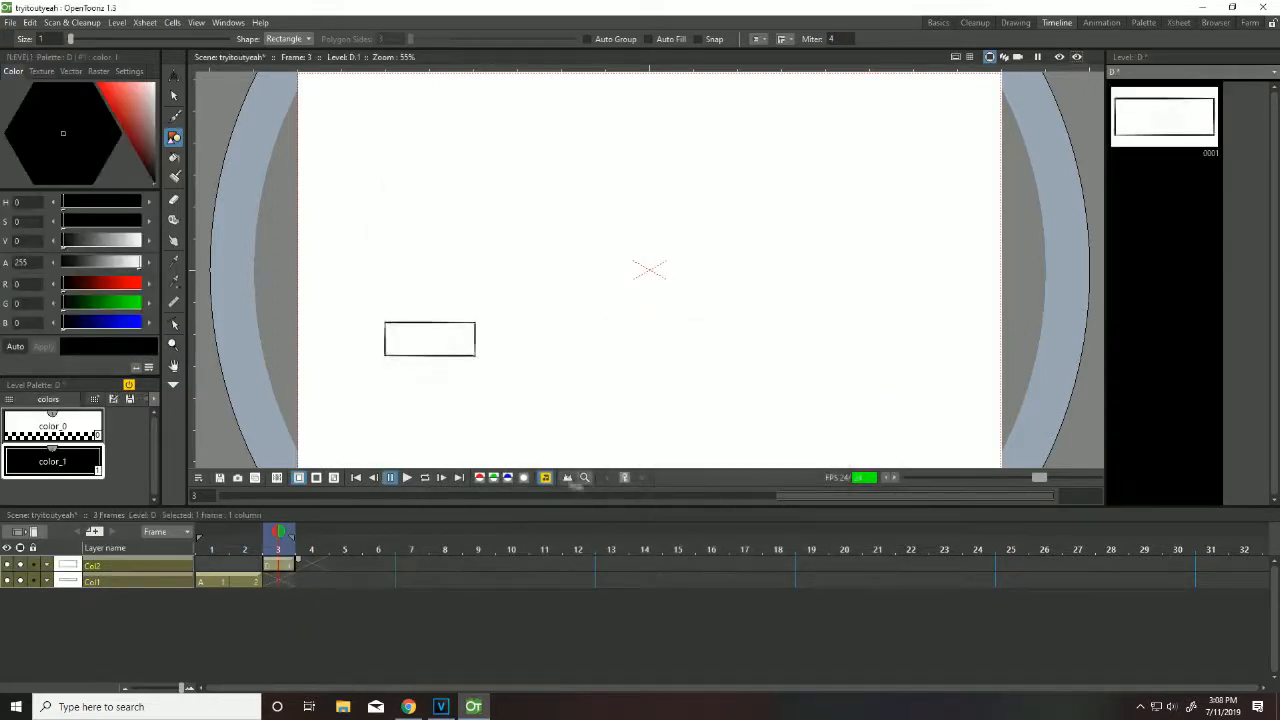
Step: Show the safe area guides over the camera frame in the viewer
left_click(196, 22)
left_click(211, 85)
left_click(196, 22)
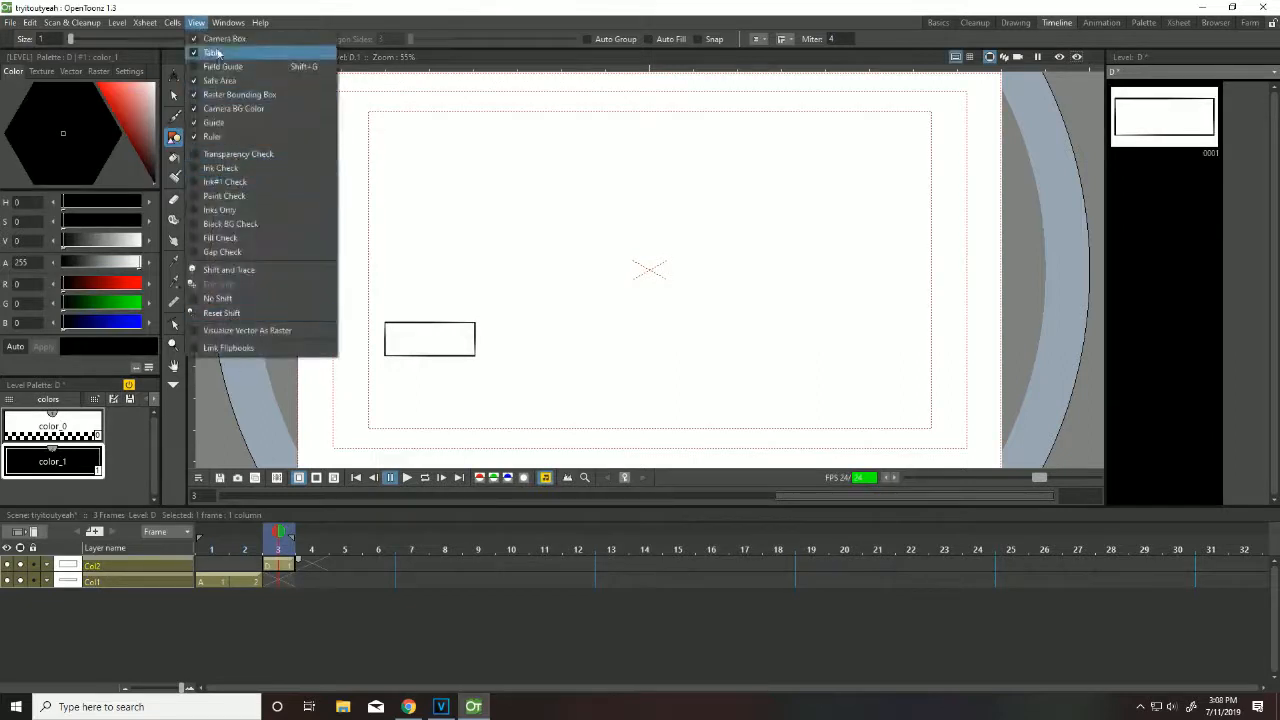
mouse_move(172, 22)
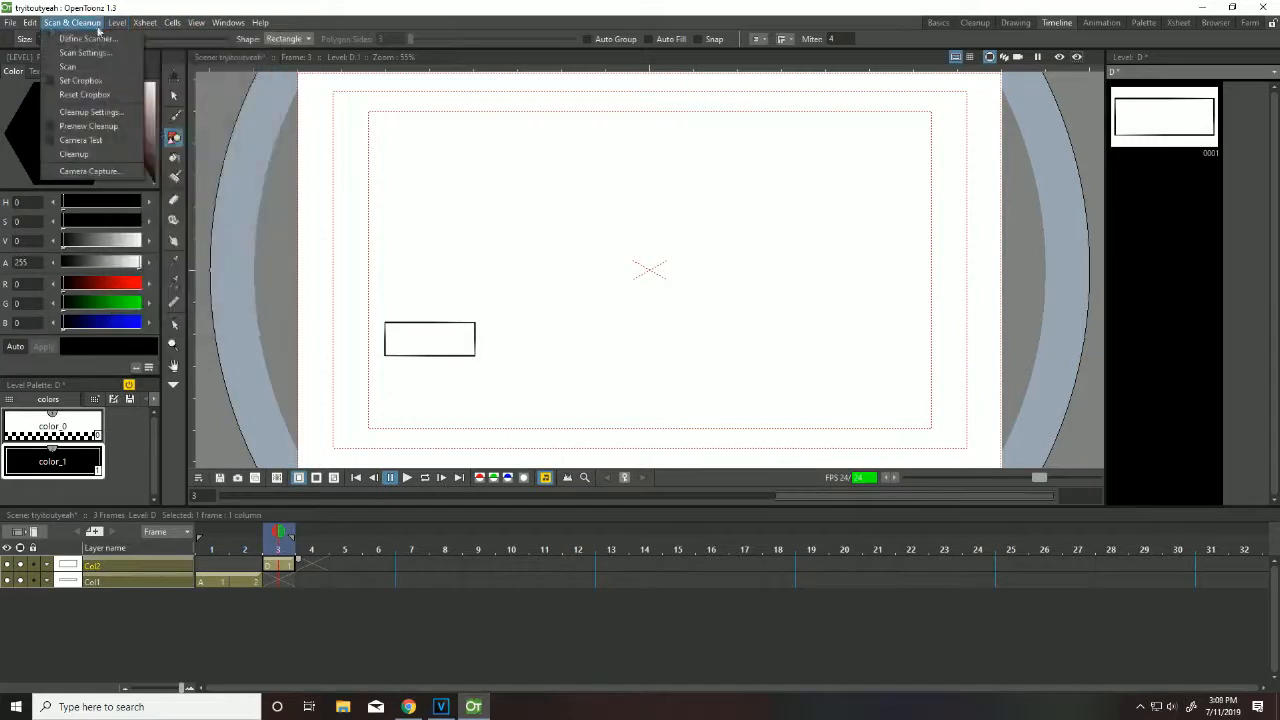
mouse_move(22, 32)
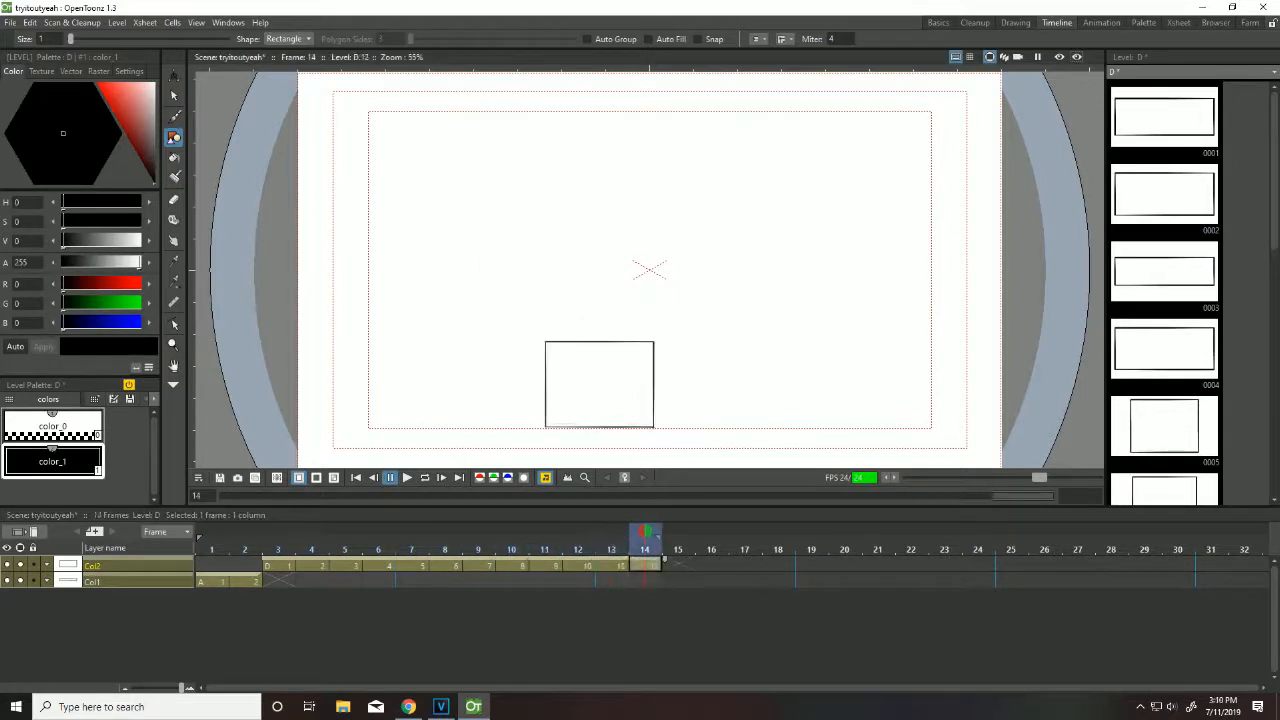
Step: Play back the 14-frame rectangle animation
left_click(408, 477)
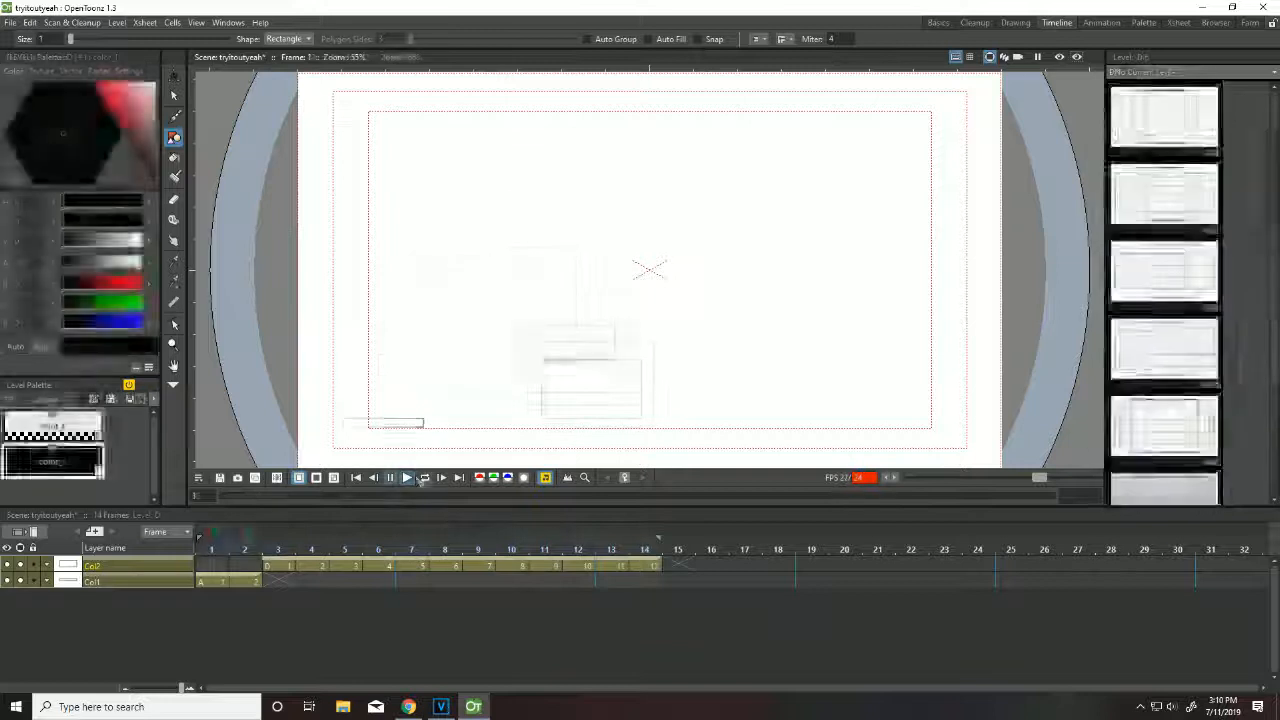
key("f")
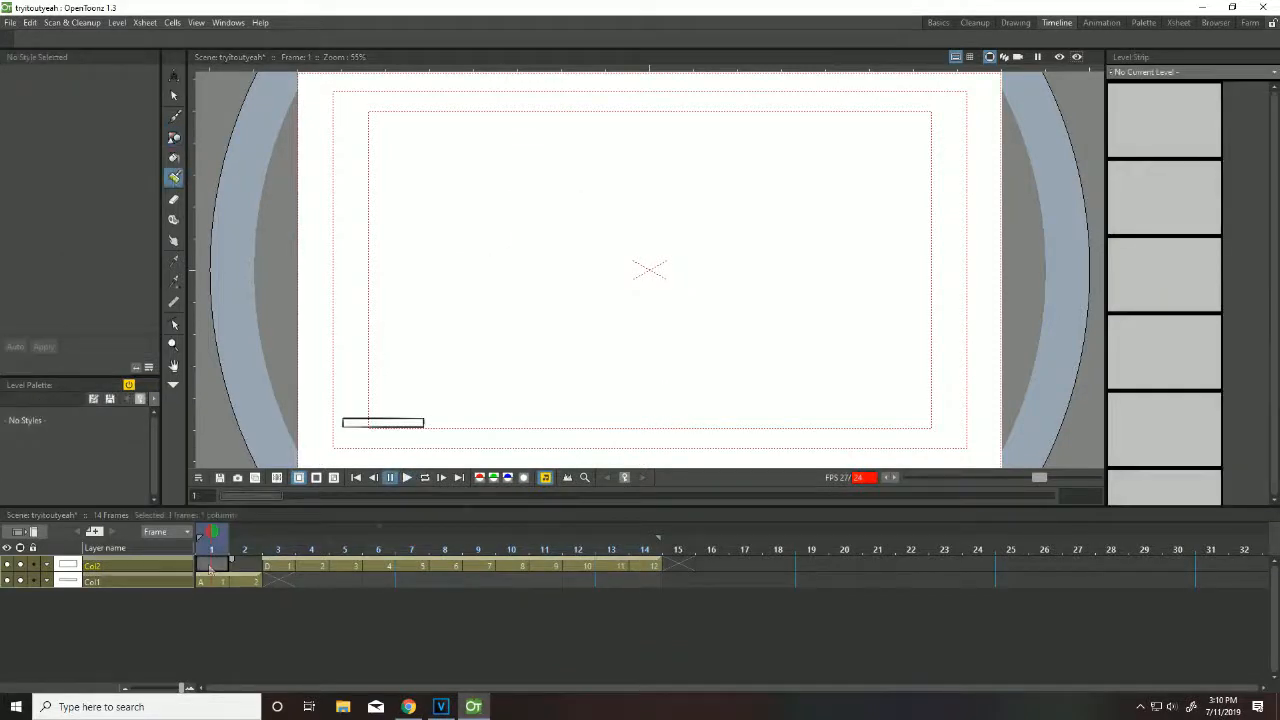
left_click(407, 477)
Step: Switch to the Brush tool and undo the rectangle drawings back to an empty timeline
left_click(174, 117)
mouse_move(532, 194)
left_mouse_down()
mouse_move(550, 201)
mouse_move(534, 192)
left_mouse_up()
left_click(30, 22)
left_click(46, 40)
left_click(678, 565)
key("ctrl+z")
key("ctrl+z")
key("ctrl+z")
key("ctrl+z")
key("ctrl+z")
key("ctrl+z")
key("ctrl+z")
key("ctrl+z")
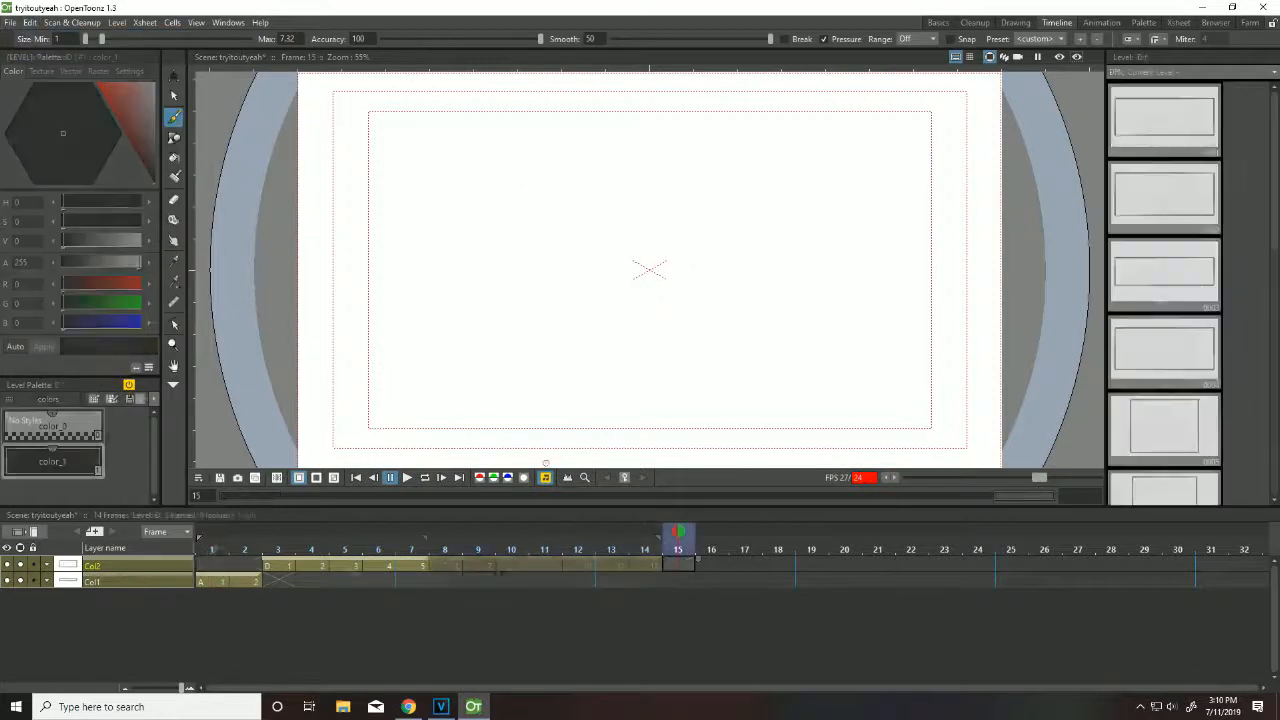
Step: Try a short arched brush stroke on frame 1 of Col2, and select and delete it
left_click_drag(610, 231, 664, 244)
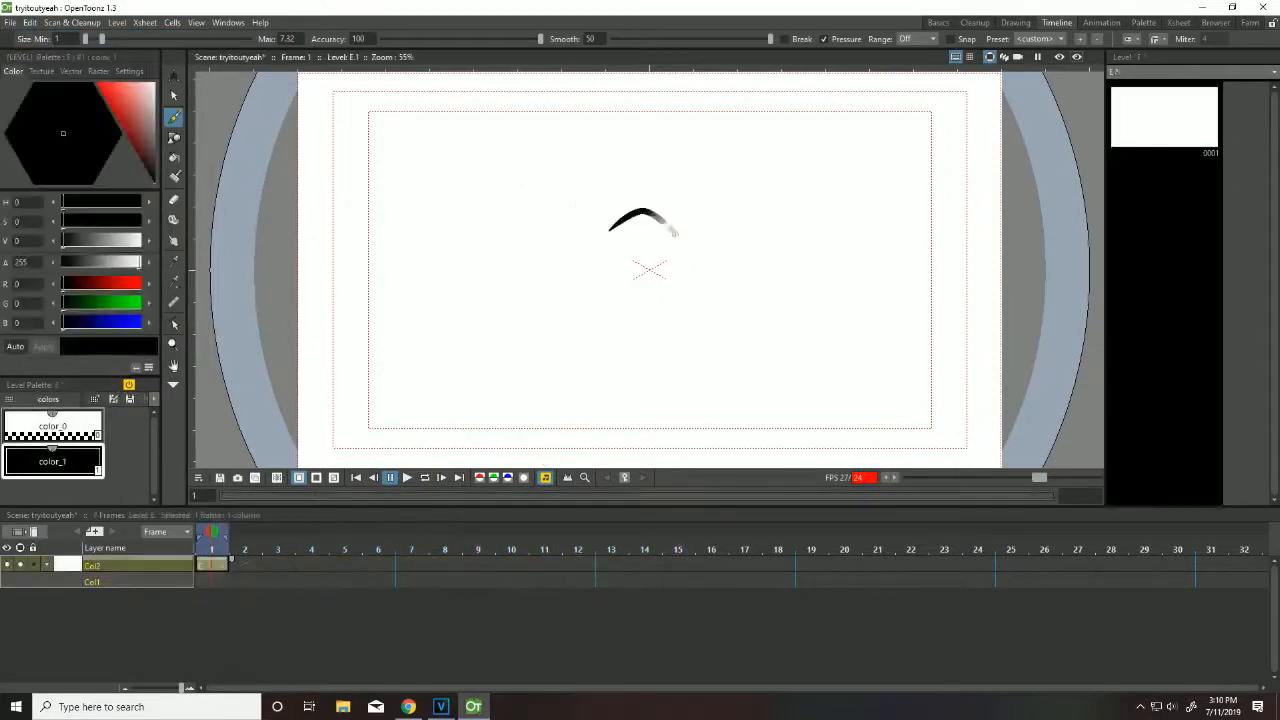
left_click(30, 22)
left_click(46, 40)
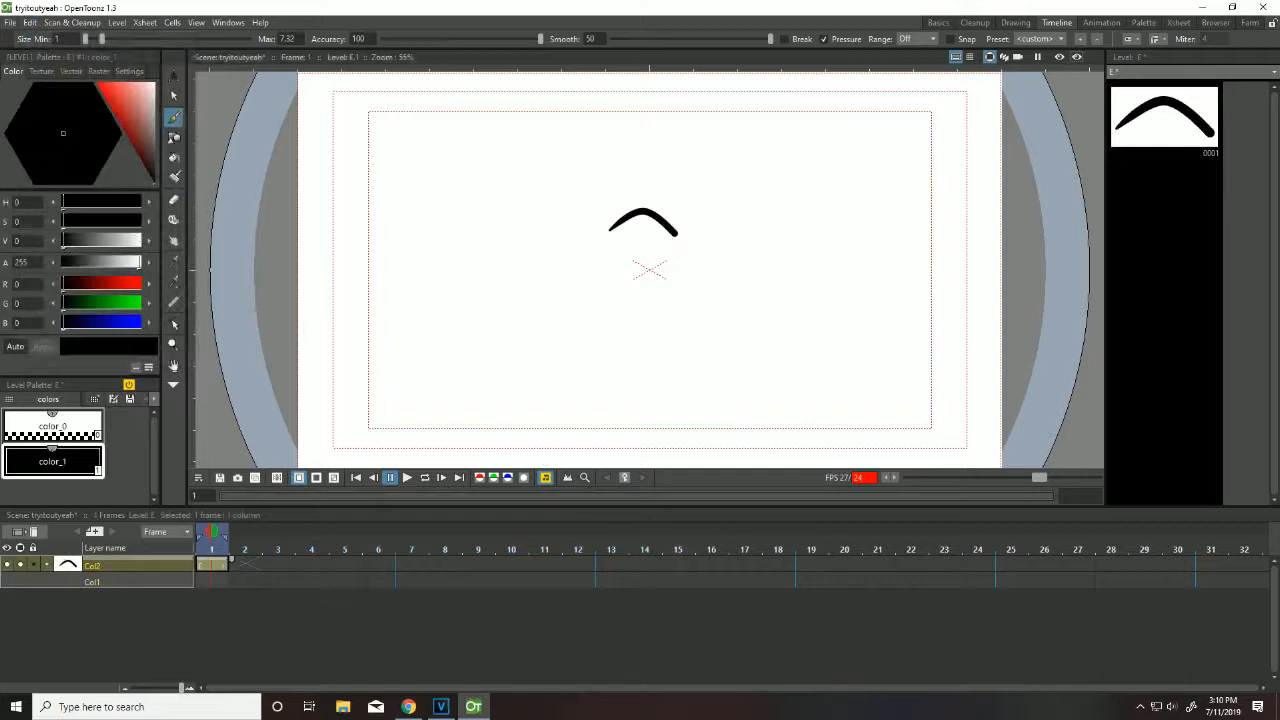
left_click(174, 324)
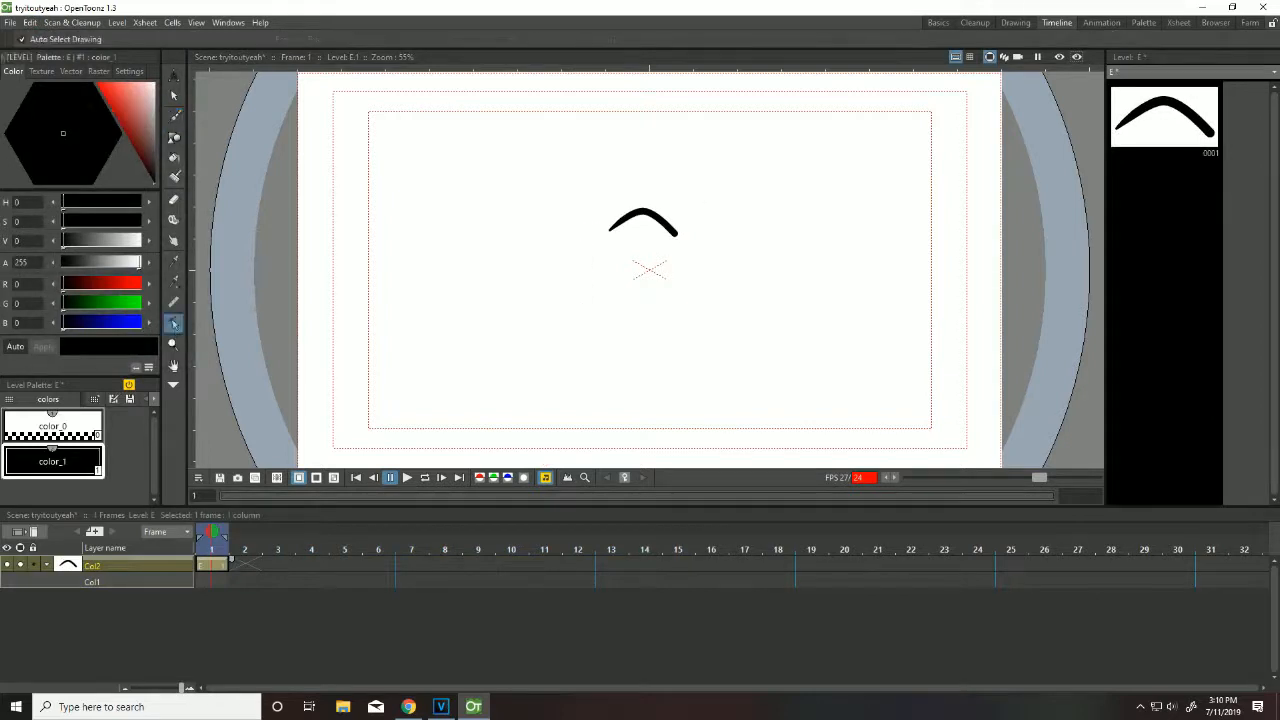
left_click(174, 96)
left_click(643, 213)
mouse_move(642, 212)
left_mouse_down()
mouse_move(642, 226)
mouse_move(642, 100)
mouse_move(645, 217)
mouse_move(660, 222)
left_mouse_up()
key("Delete")
Step: Try a curved freehand stroke with the Brush tool and undo it
left_click(174, 115)
mouse_move(448, 275)
left_mouse_down()
mouse_move(501, 261)
mouse_move(473, 39)
mouse_move(655, 40)
mouse_move(619, 233)
left_mouse_up()
left_click(30, 22)
left_click(37, 38)
left_click(32, 23)
left_click(38, 38)
Step: Set the brush smoothing to 38.3, testing it with a stroke that is undone
left_click_drag(656, 40, 734, 40)
left_click_drag(505, 181, 604, 150)
left_click(35, 24)
left_click(38, 38)
Step: Set the brush accuracy to 88.2, testing it with thick strokes that are all undone
left_click_drag(472, 38, 521, 38)
mouse_move(455, 195)
left_mouse_down()
mouse_move(543, 178)
mouse_move(565, 218)
left_mouse_up()
left_click(30, 22)
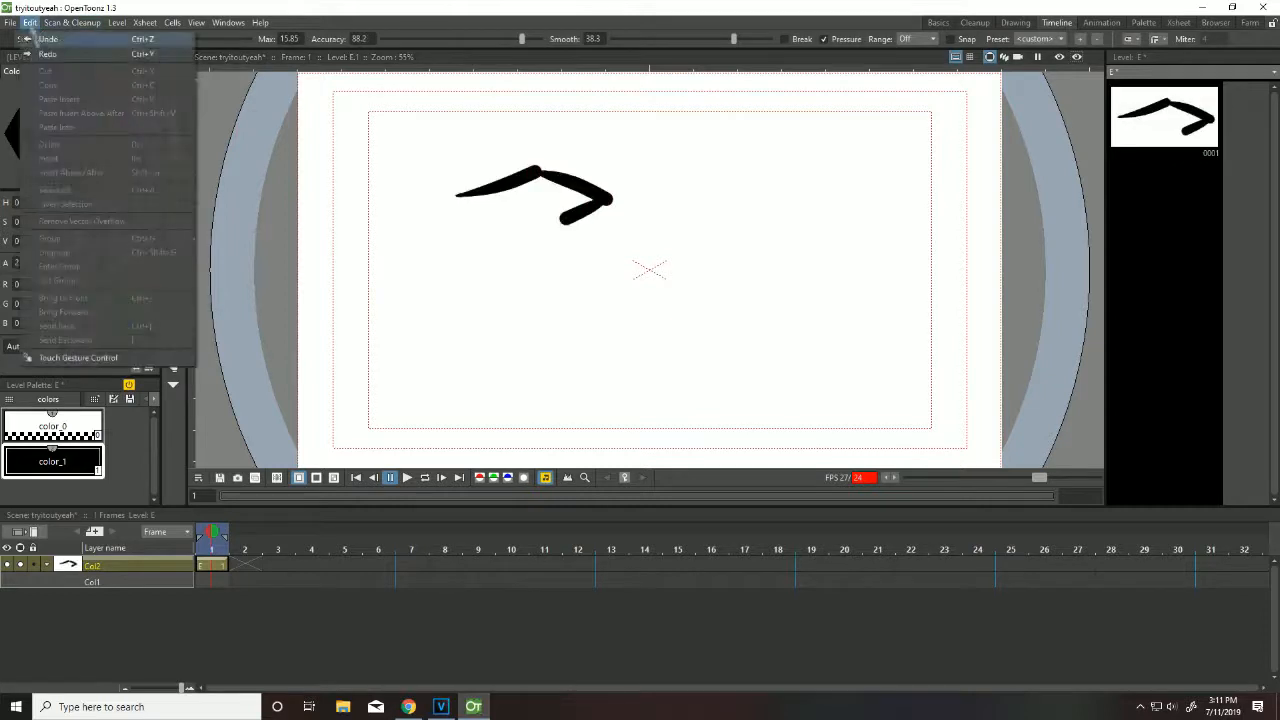
left_click(37, 38)
left_click(31, 23)
left_click(37, 38)
left_click(31, 23)
left_click(37, 38)
Step: Try a curved jawline stroke with a maximum brush size of 3.66 and undo it
left_click(146, 23)
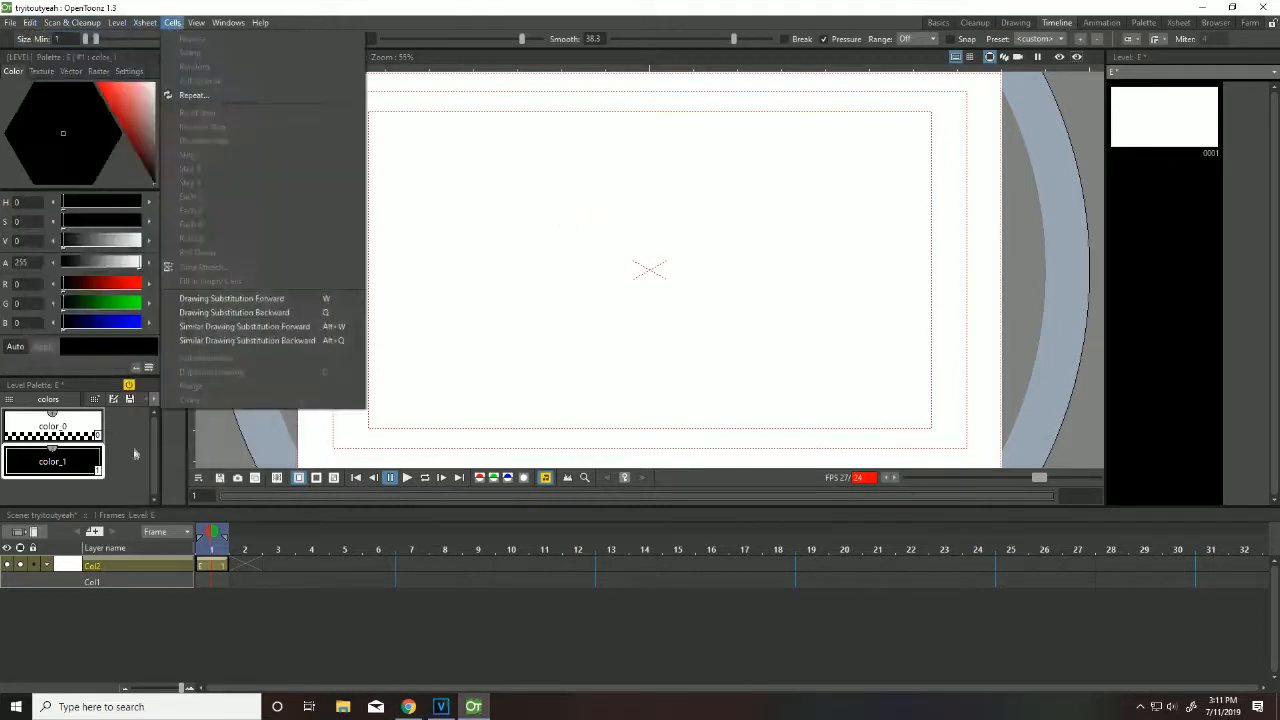
left_click(468, 231)
left_click_drag(491, 348, 590, 342)
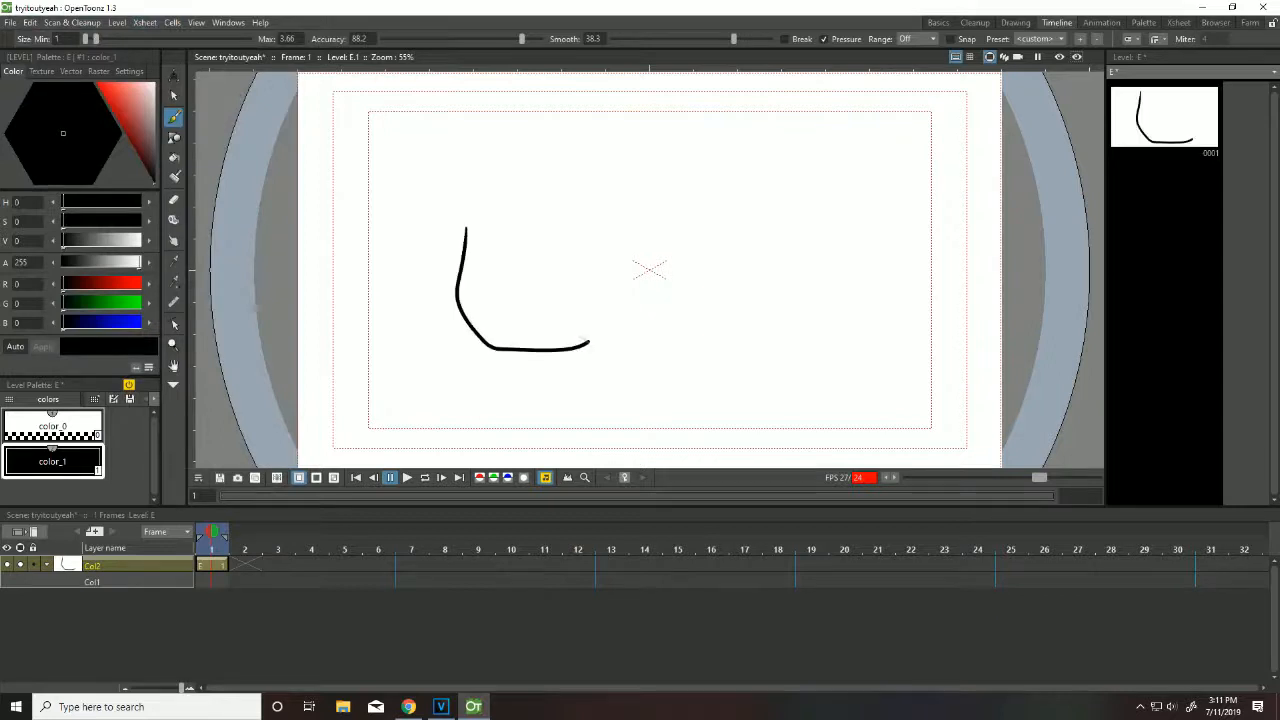
left_click(31, 23)
left_click(37, 38)
Step: Sketch a face with a pointed jawline and eyes, undoing the letters scribbled beside it
mouse_move(472, 332)
left_mouse_down()
mouse_move(536, 378)
mouse_move(598, 338)
left_mouse_up()
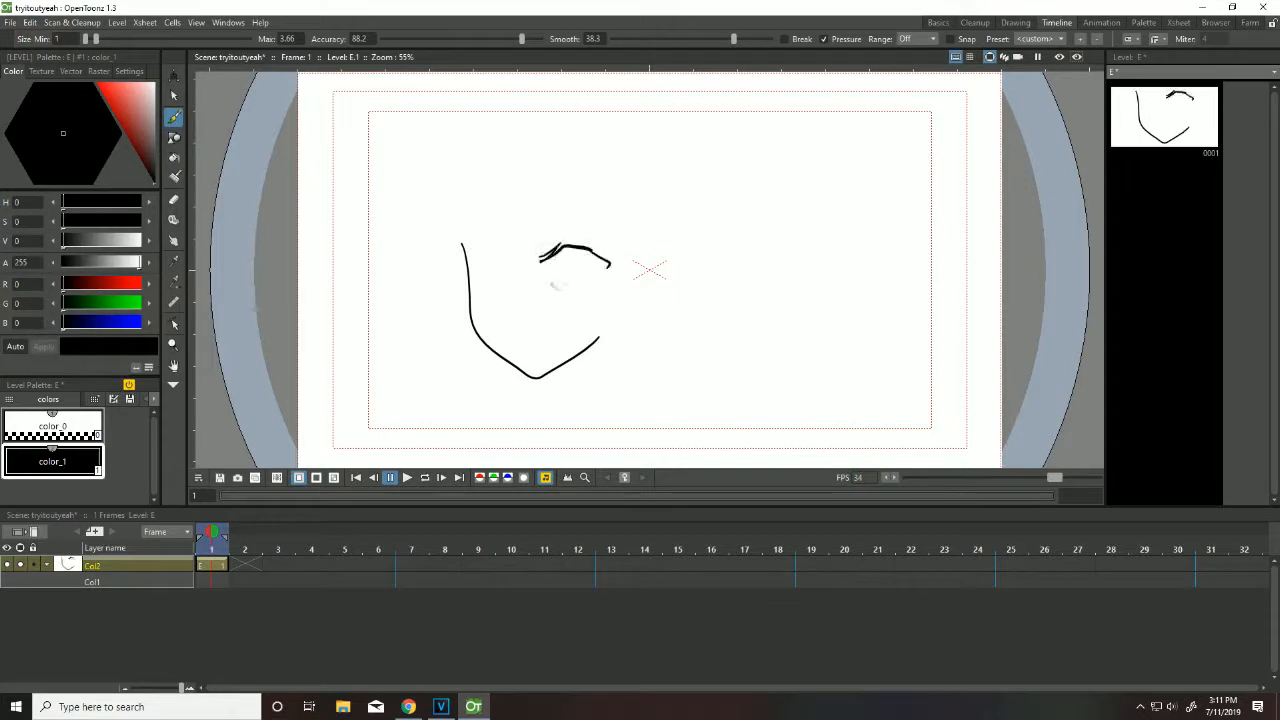
mouse_move(706, 183)
left_mouse_down()
mouse_move(699, 206)
mouse_move(744, 204)
left_mouse_up()
left_click_drag(758, 180, 760, 200)
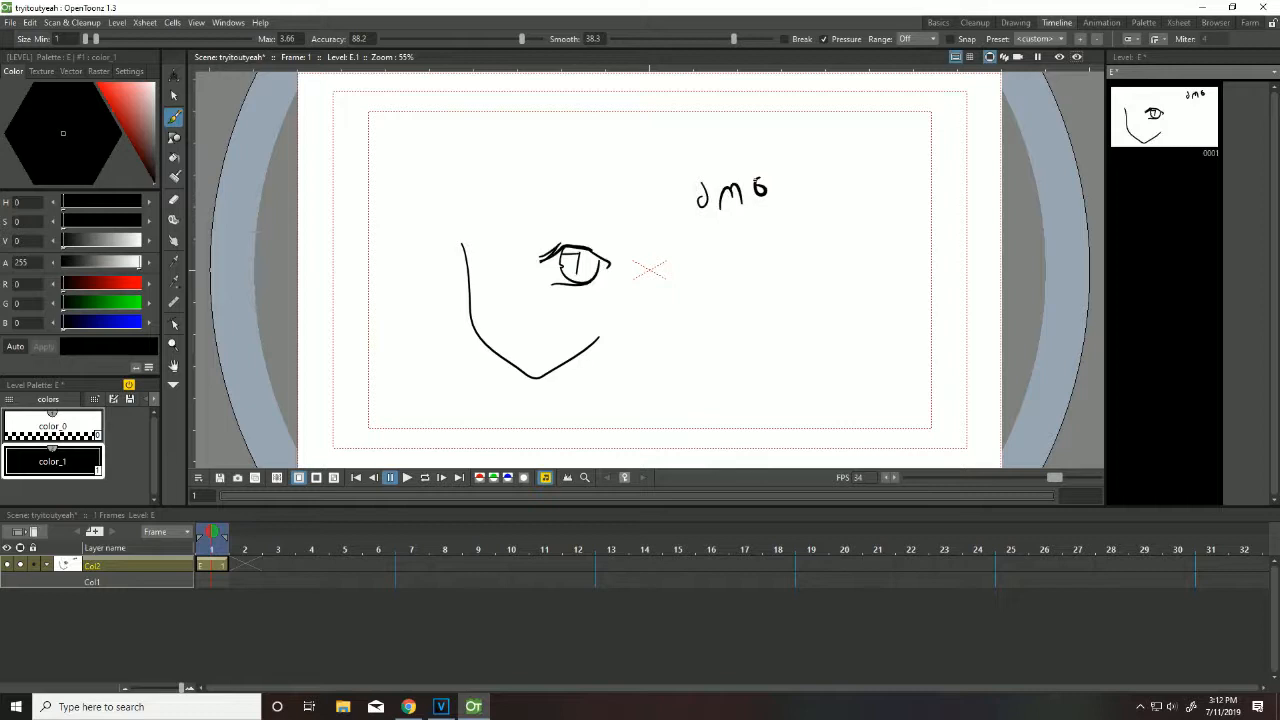
key("ctrl+z")
key("ctrl+z")
key("ctrl+z")
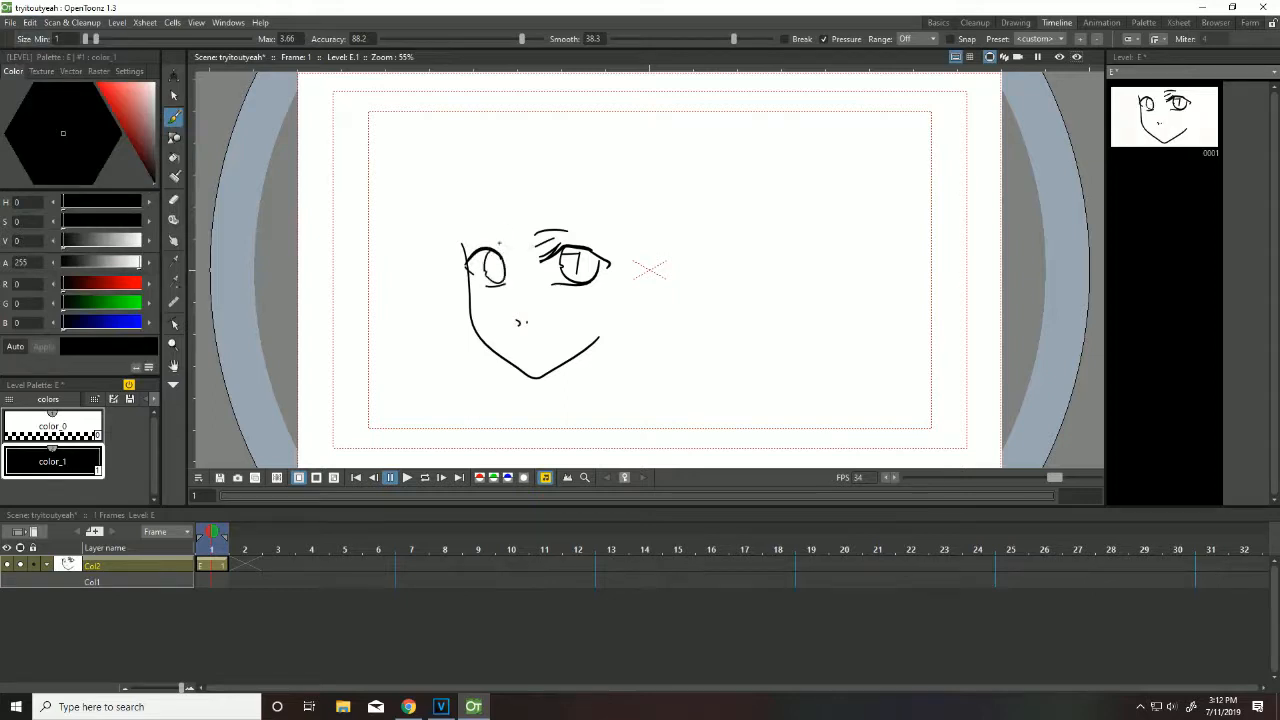
Step: Select the whole face sketch, delete it and return to the Brush tool
left_click(174, 96)
left_click_drag(430, 205, 706, 431)
key("Delete")
left_click(174, 138)
left_click(174, 118)
left_click(173, 385)
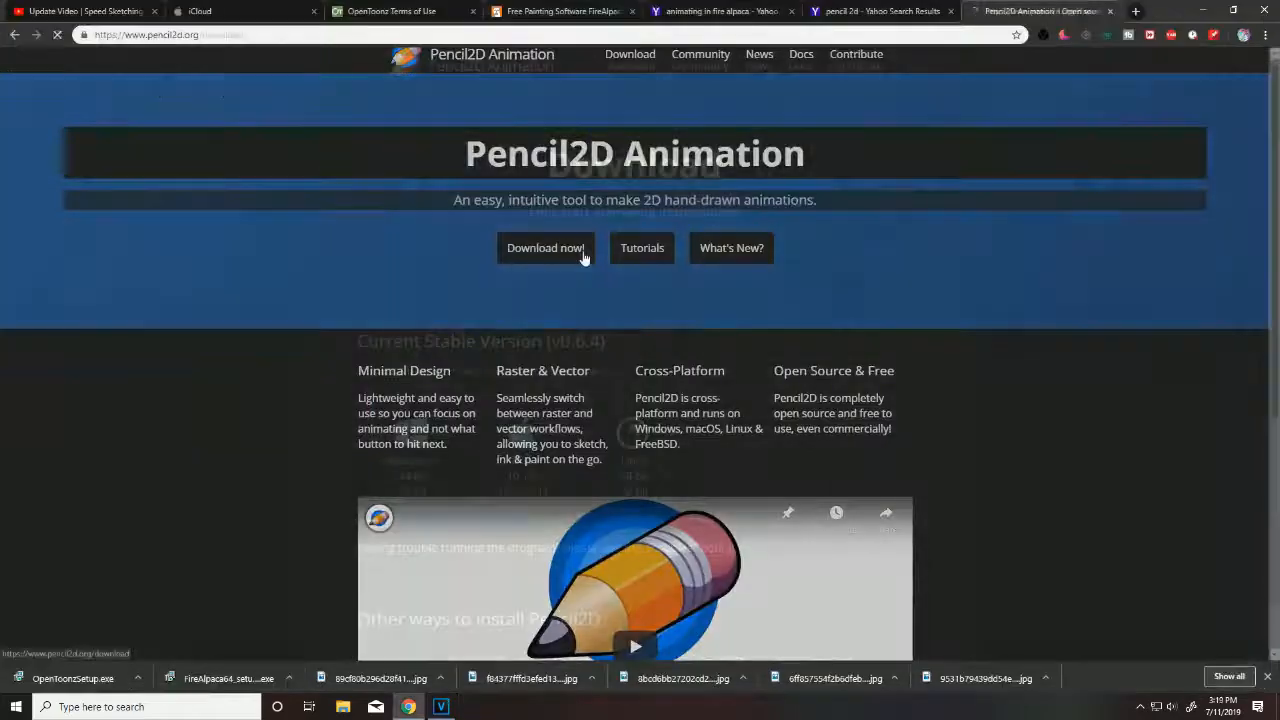
Step: In the browser, download the 64-bit Windows version of Pencil2D v0.6.4 and save pencil2d-win64-0.6.4 to the Desktop
left_click(585, 255)
scroll(500, 250, "down", 2)
left_click(413, 209)
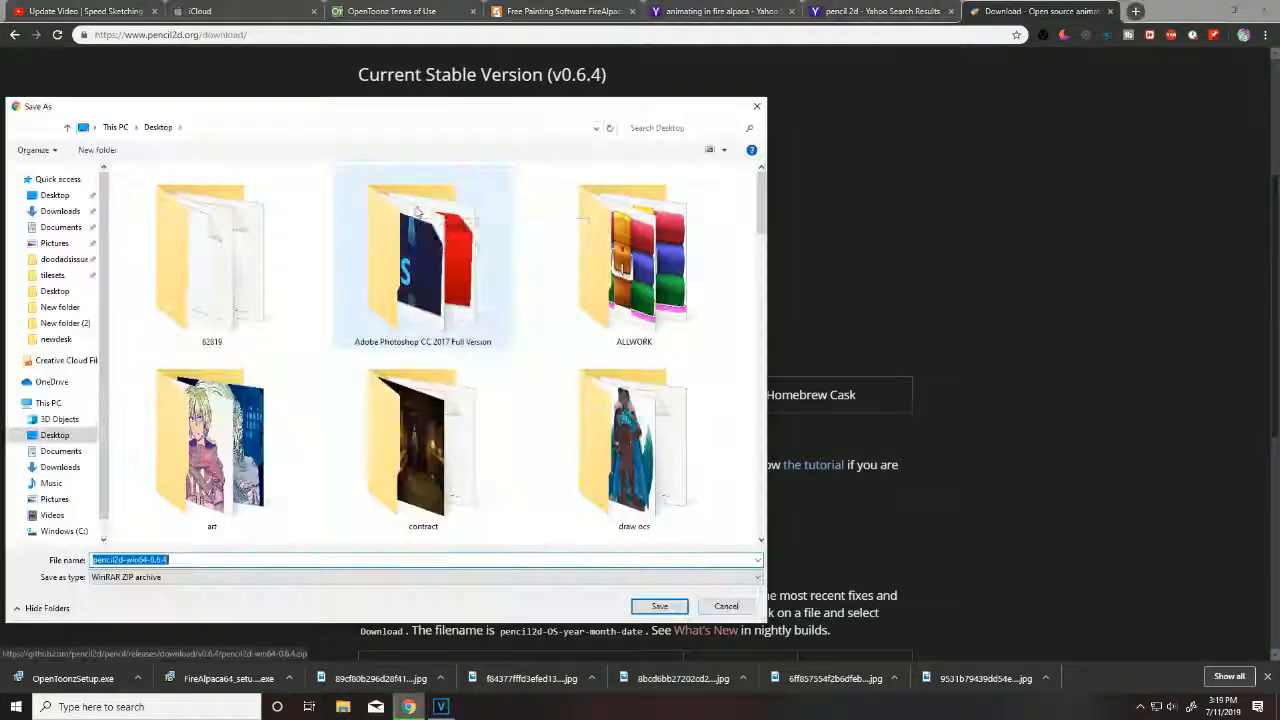
key("Return")
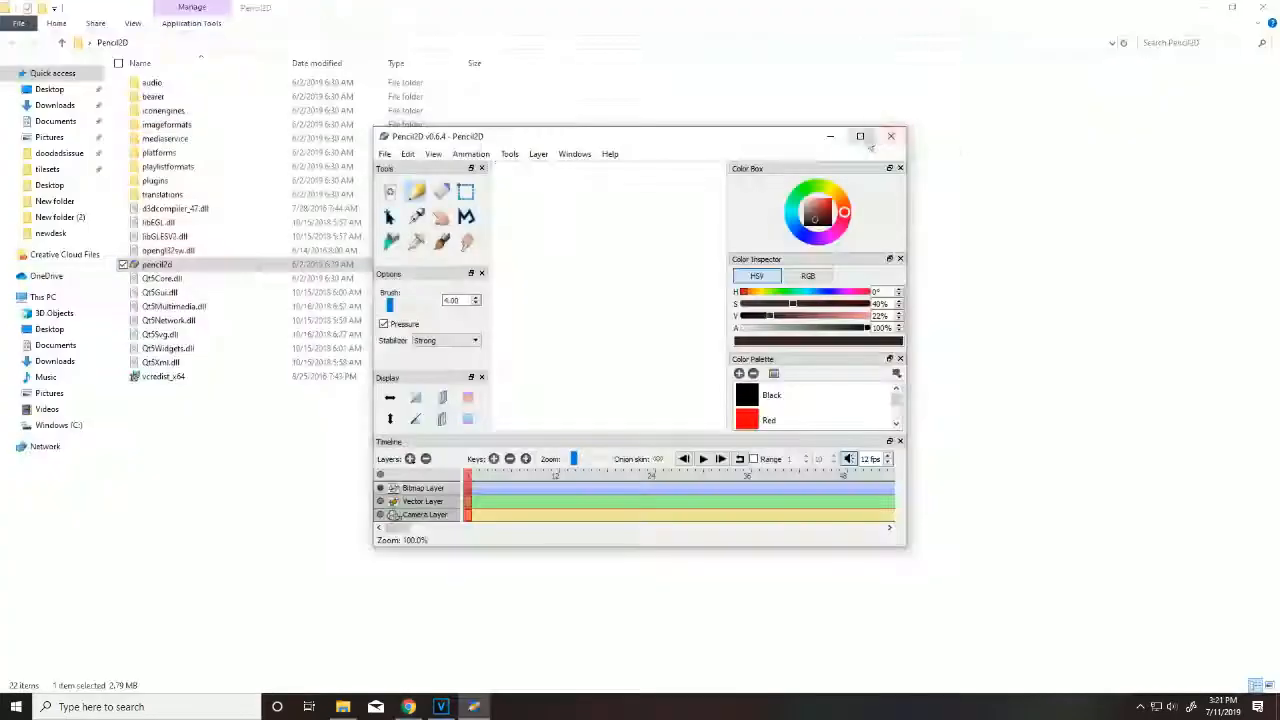
Step: Maximize the Pencil2D window and sketch a pointed jawline with the Pencil tool
left_click(866, 135)
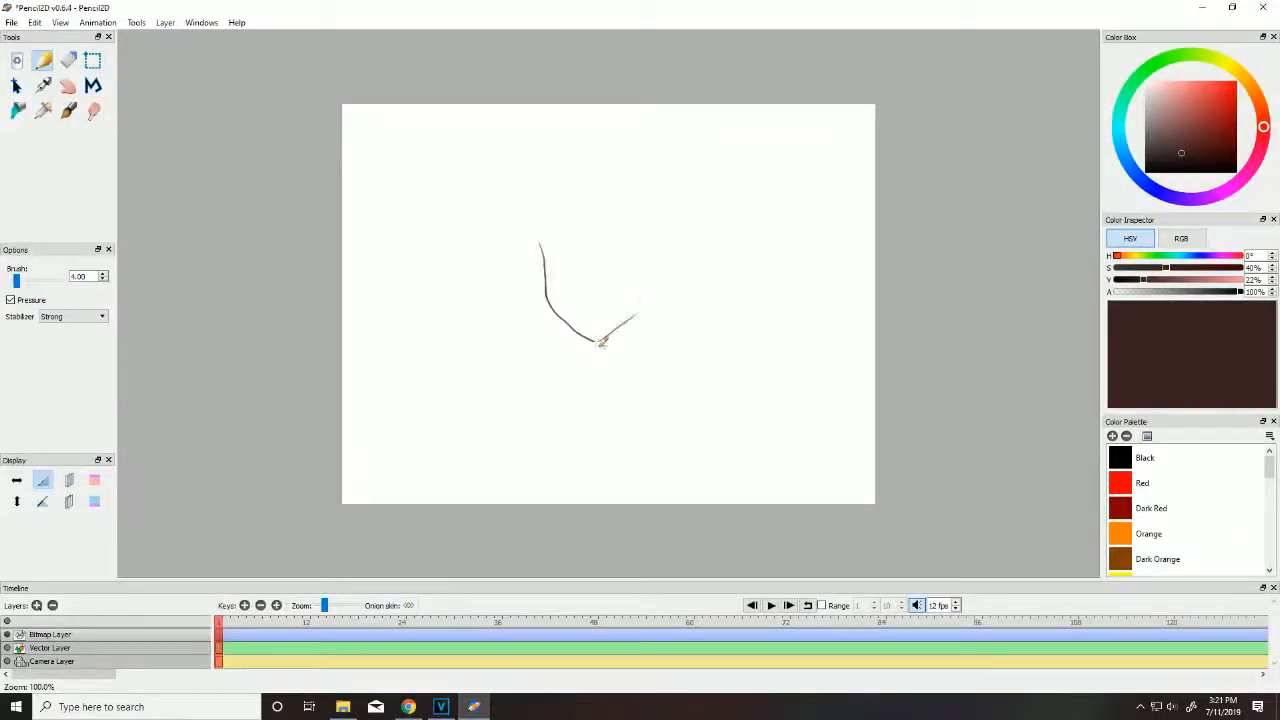
Step: Change the pencil's stabilizer level, try a stroke beside the jawline and undo it
left_click(86, 318)
left_click(82, 346)
left_click(86, 318)
left_click(82, 336)
left_click_drag(493, 268, 534, 380)
left_click(35, 22)
left_click(58, 38)
Step: Try another stroke with a different stabilizer level, undo it and set the stabilizer back to Strong
left_click(84, 317)
left_click(76, 327)
left_click_drag(623, 217, 637, 432)
left_click(35, 22)
left_click(58, 38)
left_click(82, 317)
left_click(60, 345)
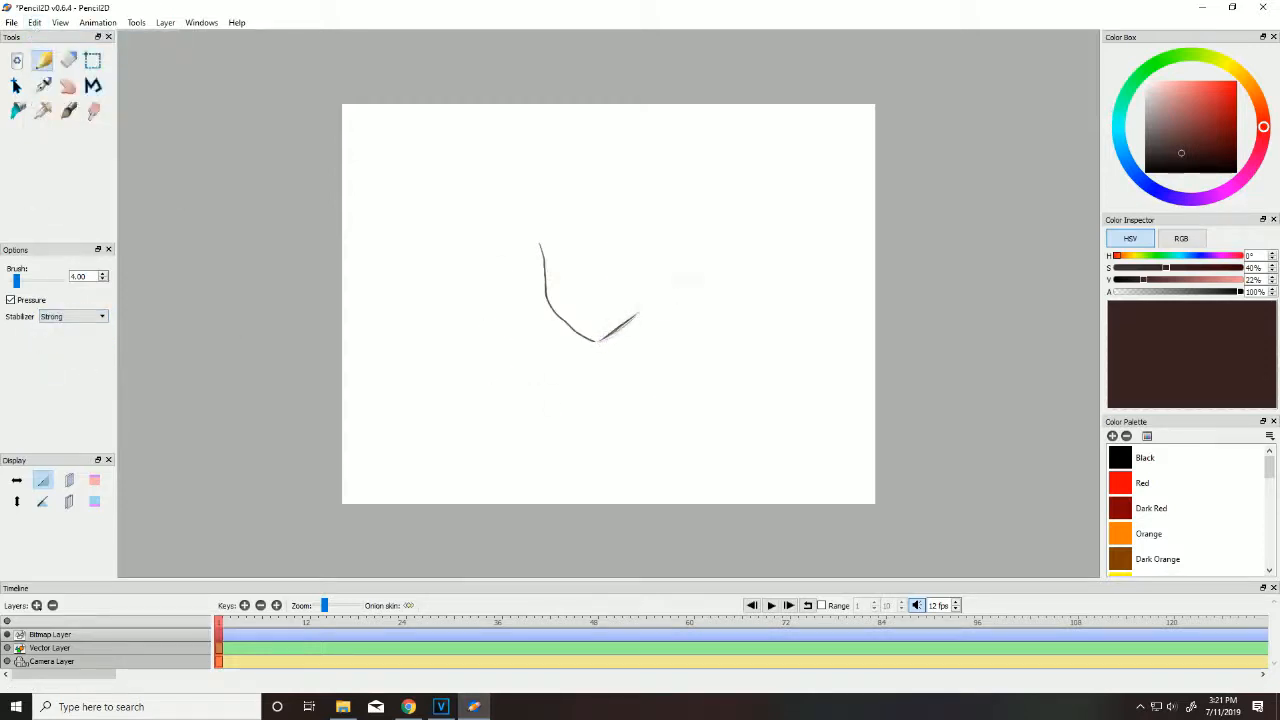
Step: Enlarge the timeline scale slightly and darken the left side of the jawline with the pencil
left_click_drag(324, 606, 330, 608)
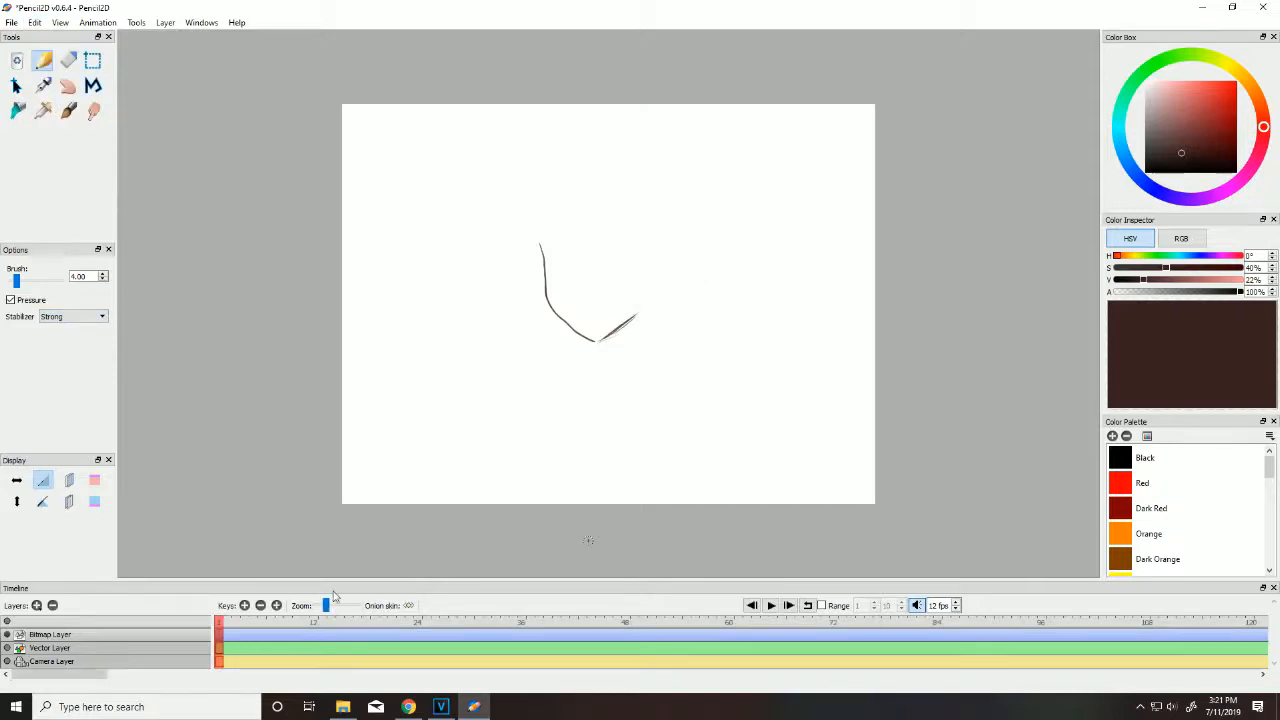
scroll(645, 261, "up", 4)
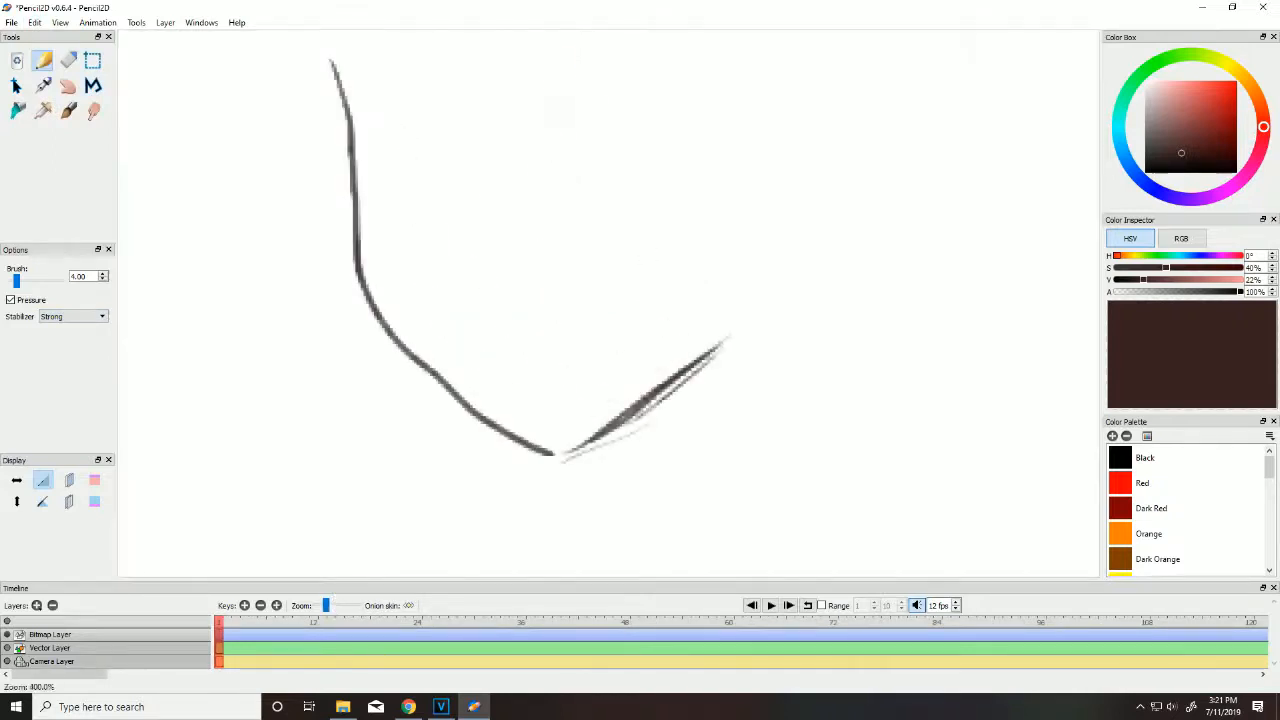
left_click_drag(380, 290, 560, 452)
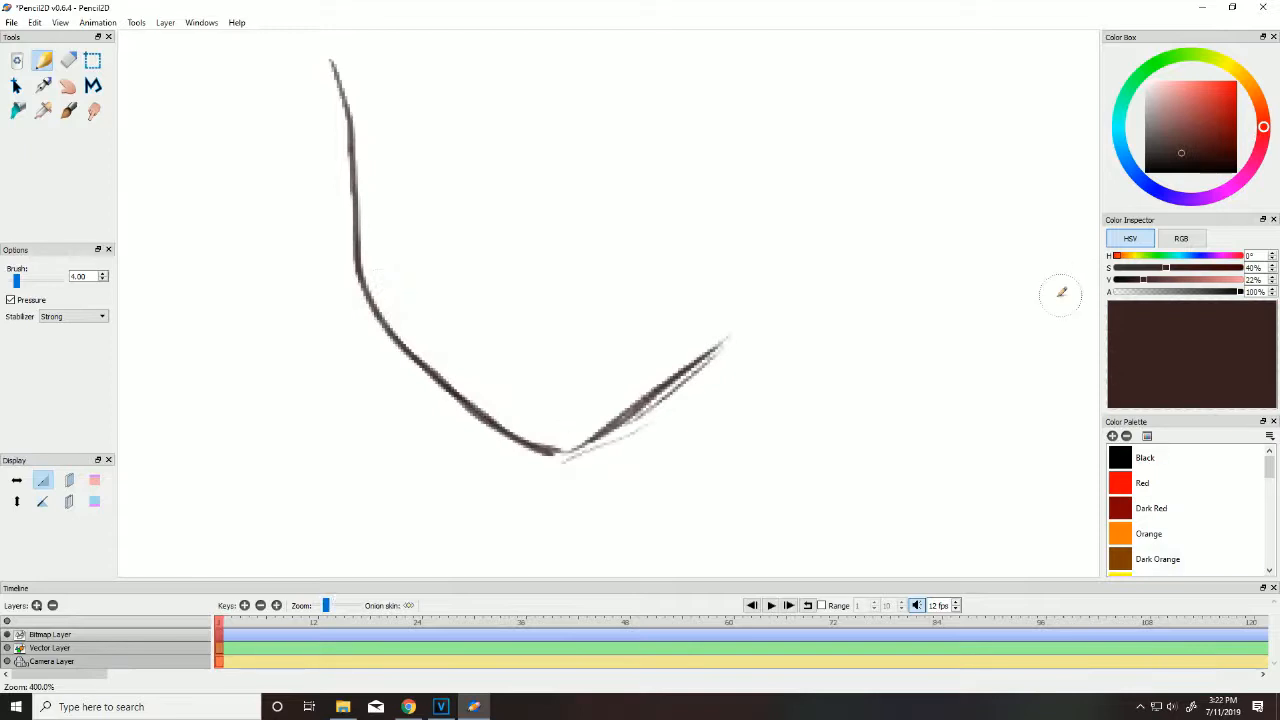
Step: Sketch the right eye with its lashes and shaded iris, and add the nose and mouth
scroll(602, 120, "down", 2)
scroll(602, 120, "up", 2)
scroll(574, 147, "down", 4)
scroll(574, 147, "up", 3)
scroll(574, 136, "down", 3)
scroll(574, 134, "up", 4)
scroll(594, 102, "down", 1)
left_click_drag(622, 134, 578, 172)
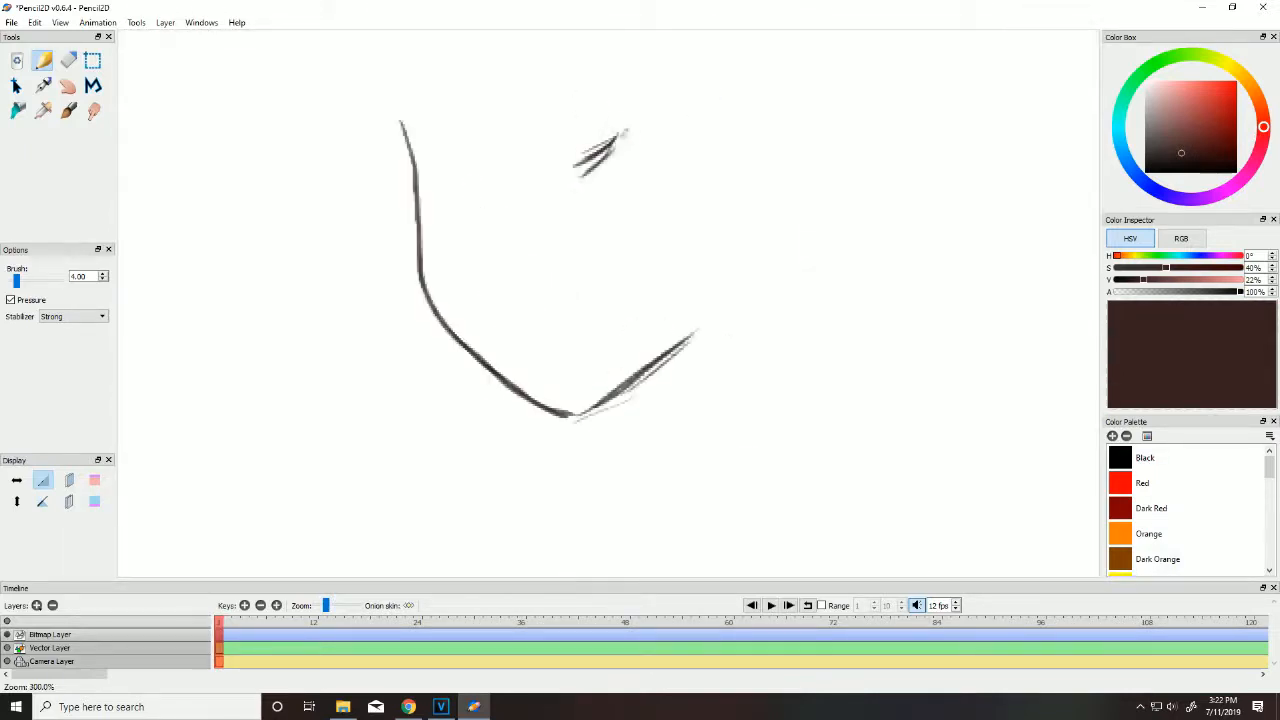
left_click_drag(714, 188, 700, 204)
left_click(723, 305)
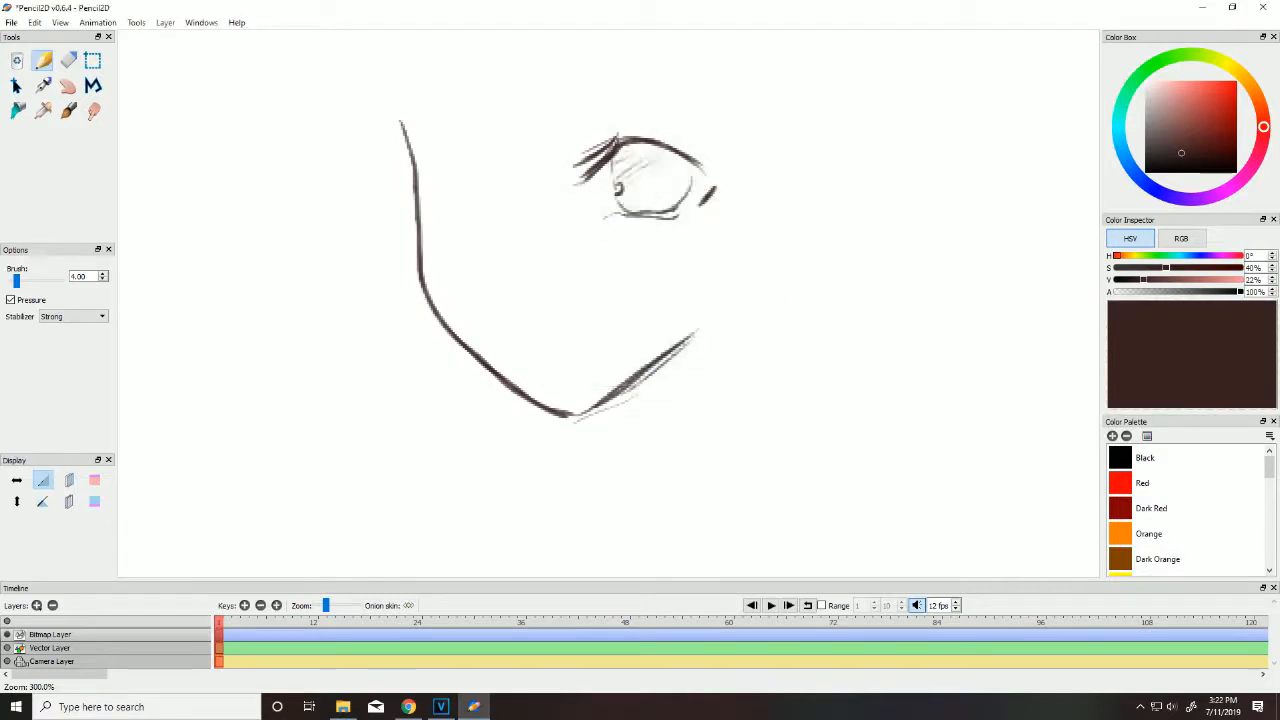
left_click_drag(540, 350, 582, 356)
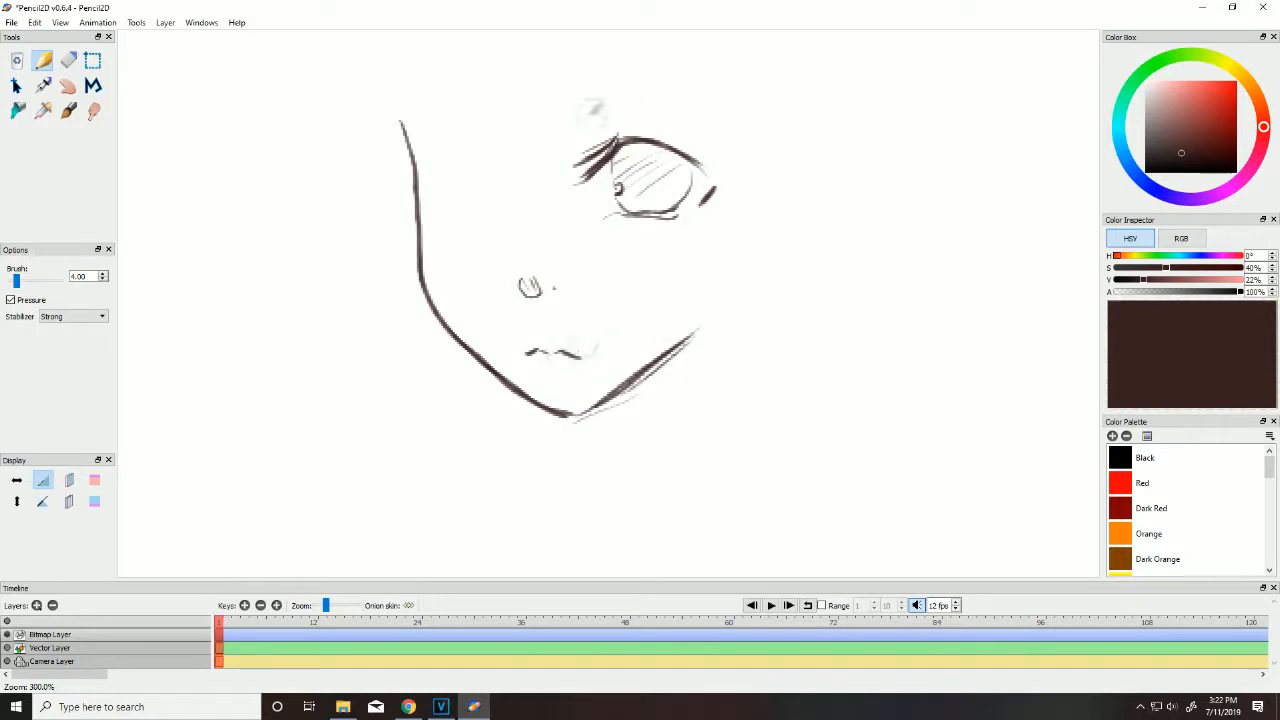
Step: Sketch the eyebrows and complete the left eye with a redrawn lower lid and a dark upper lash line
scroll(607, 292, "down", 6)
scroll(607, 292, "up", 6)
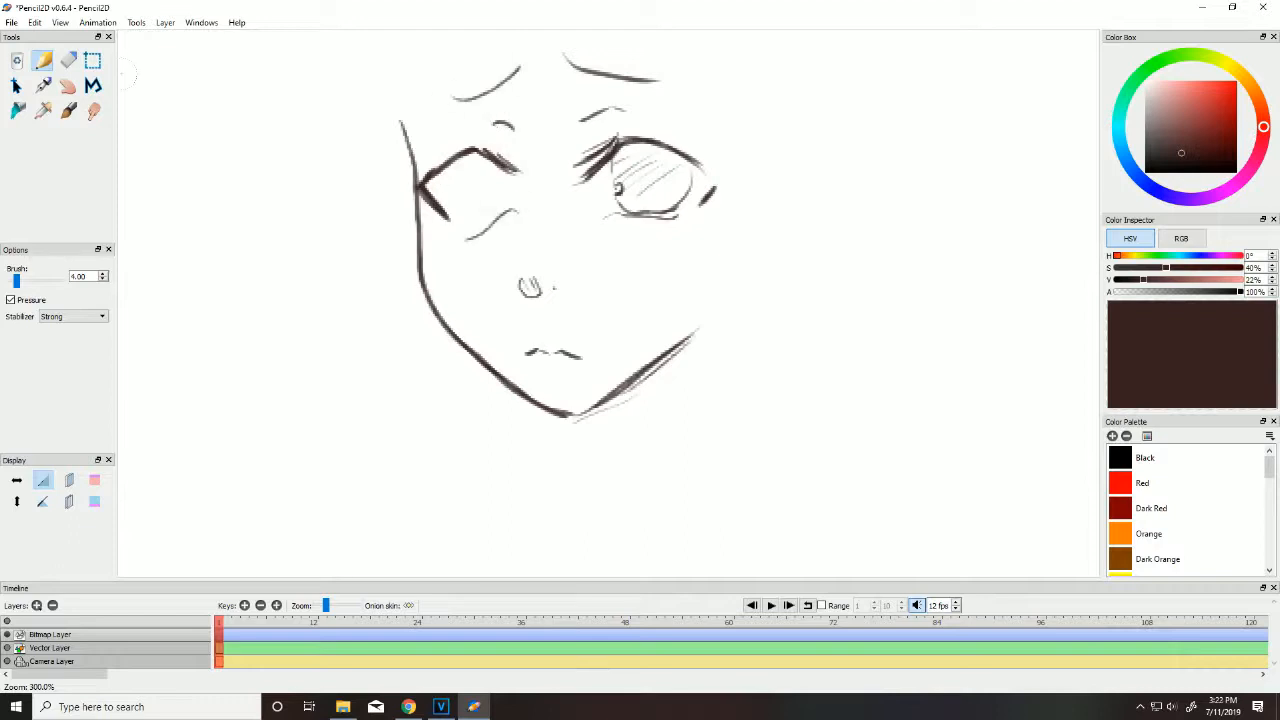
left_click(35, 22)
left_click(52, 40)
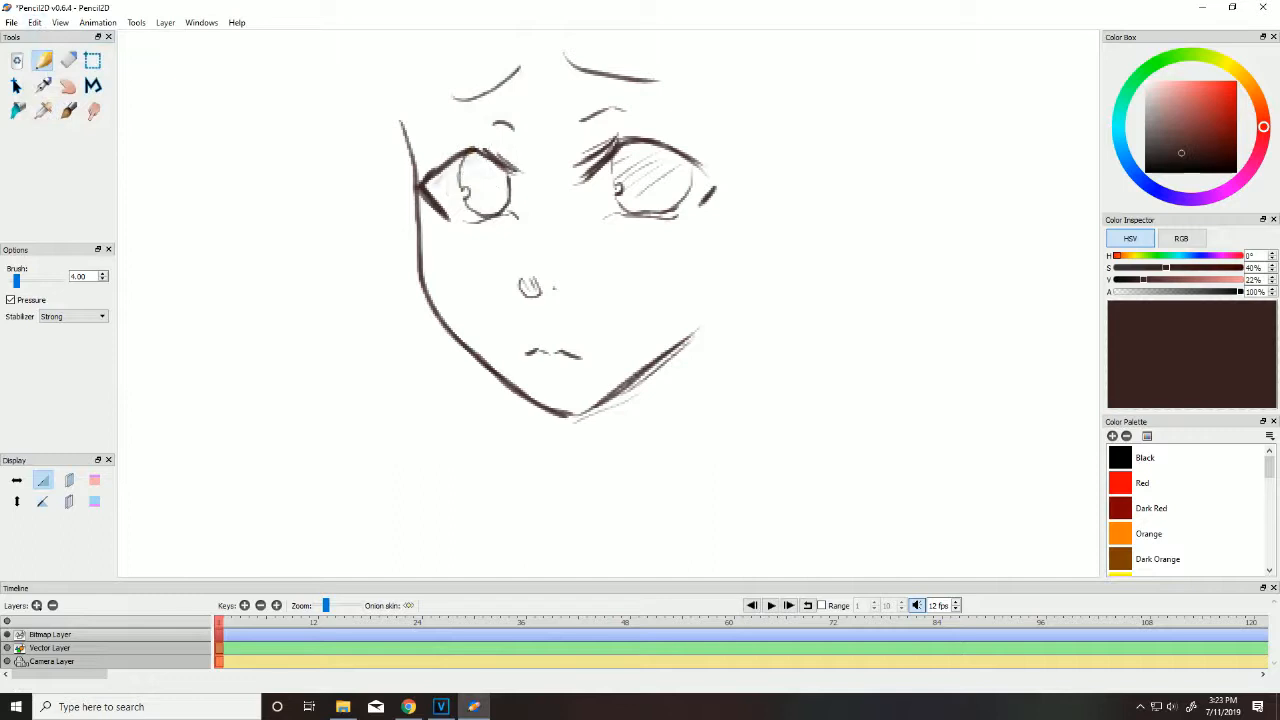
left_click_drag(424, 186, 474, 151)
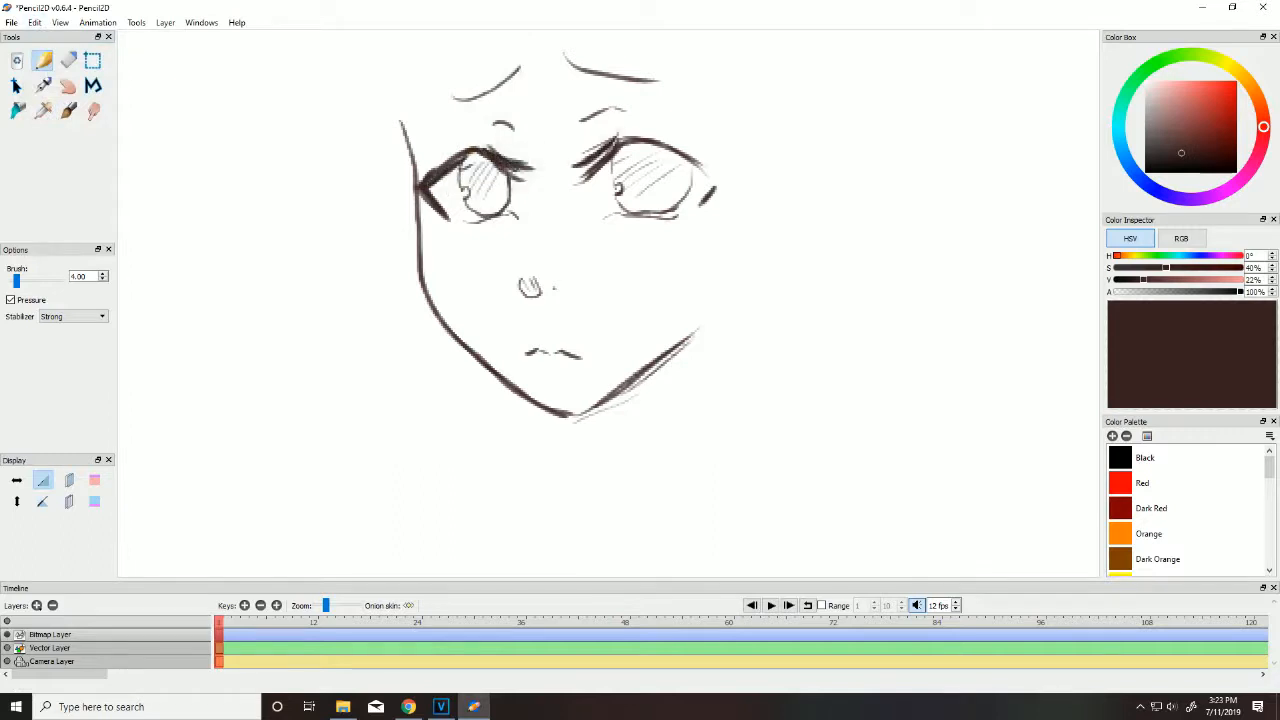
scroll(629, 105, "down", 2)
scroll(568, 297, "up", 1)
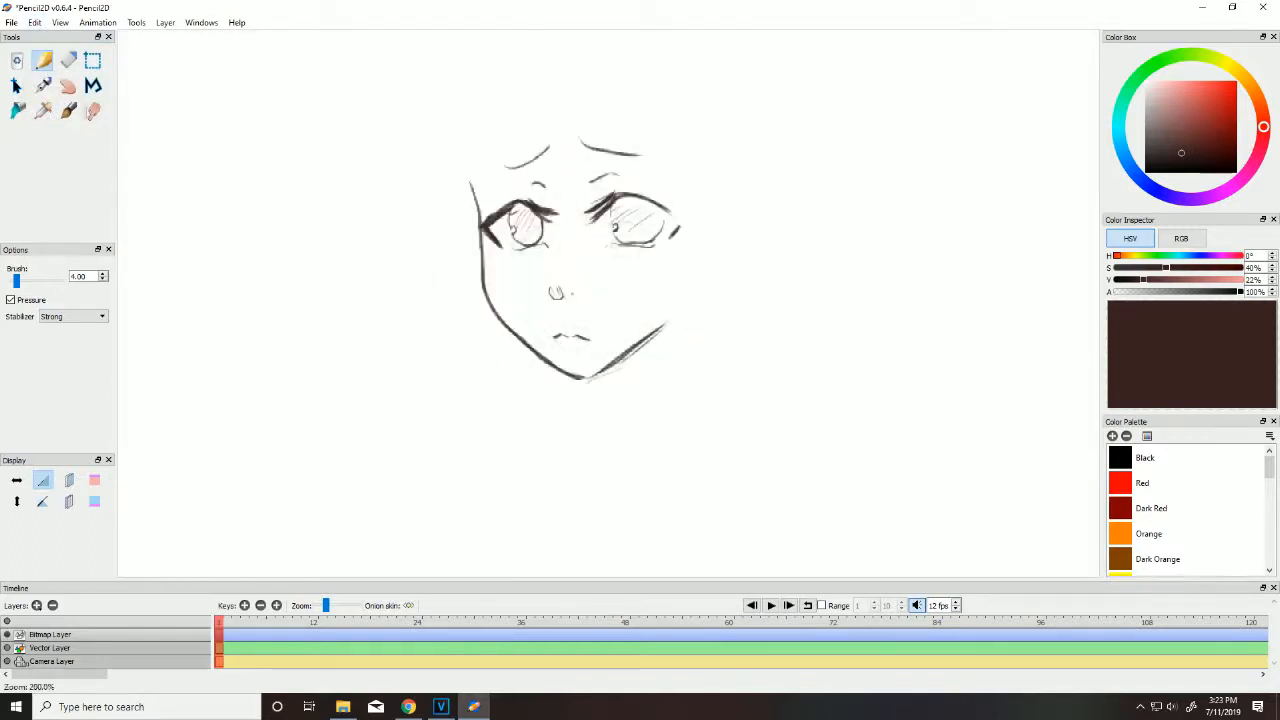
Step: Erase the jawline and redraw its left side with the pencil
left_click(69, 63)
mouse_move(468, 188)
left_mouse_down()
mouse_move(686, 328)
mouse_move(474, 268)
left_mouse_up()
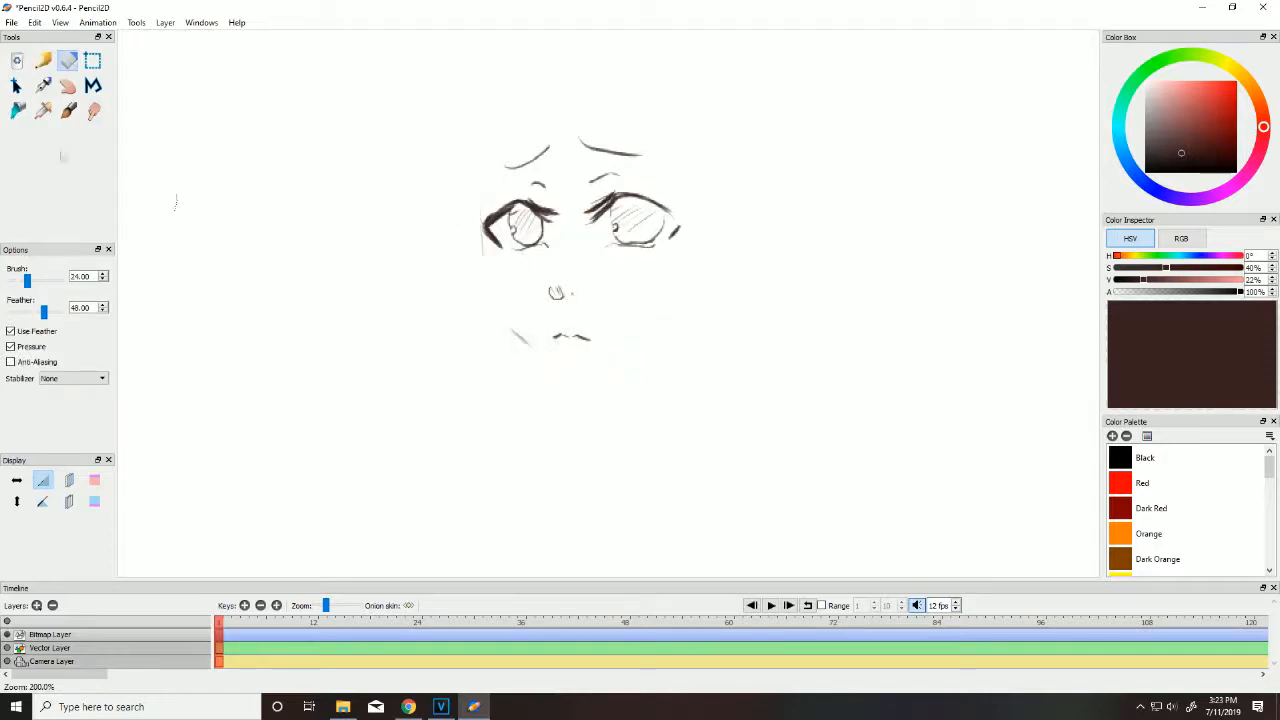
key("n")
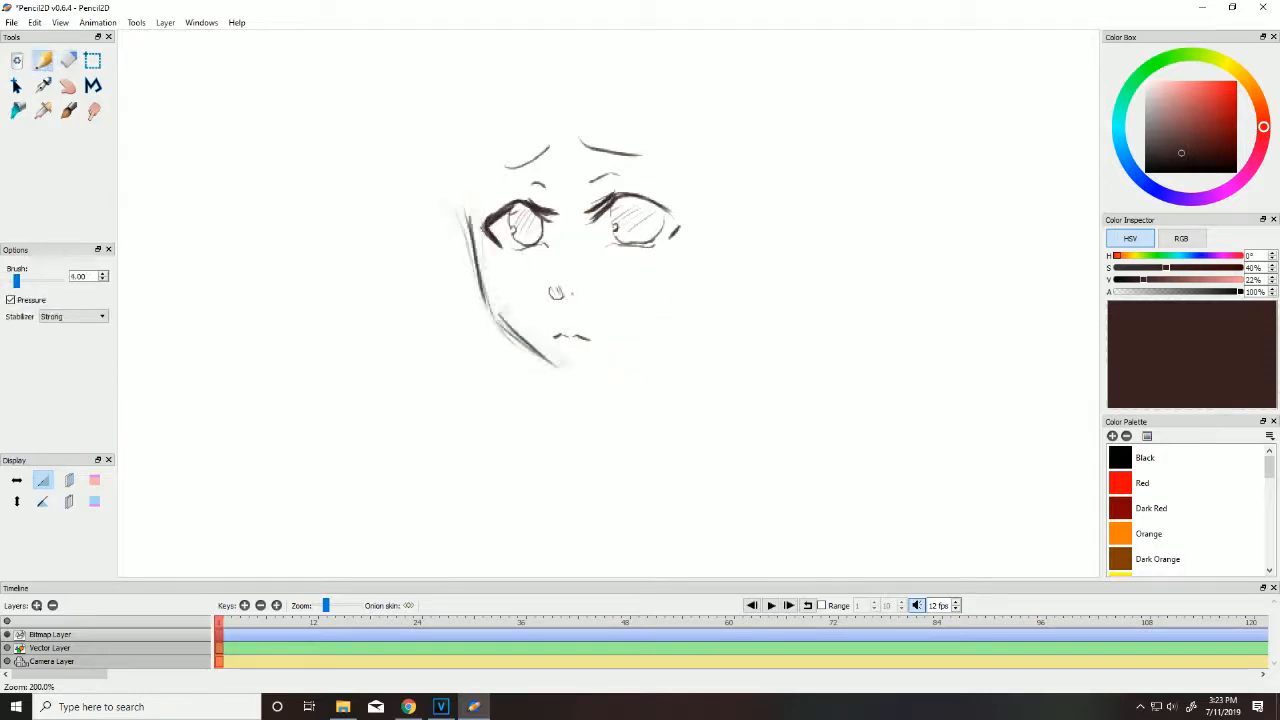
Step: Erase the redrawn jawline and draw a full, thinner face outline with the pencil at brush size 1.50
left_click(69, 61)
mouse_move(466, 208)
left_mouse_down()
mouse_move(683, 317)
mouse_move(493, 300)
left_mouse_up()
left_click(43, 61)
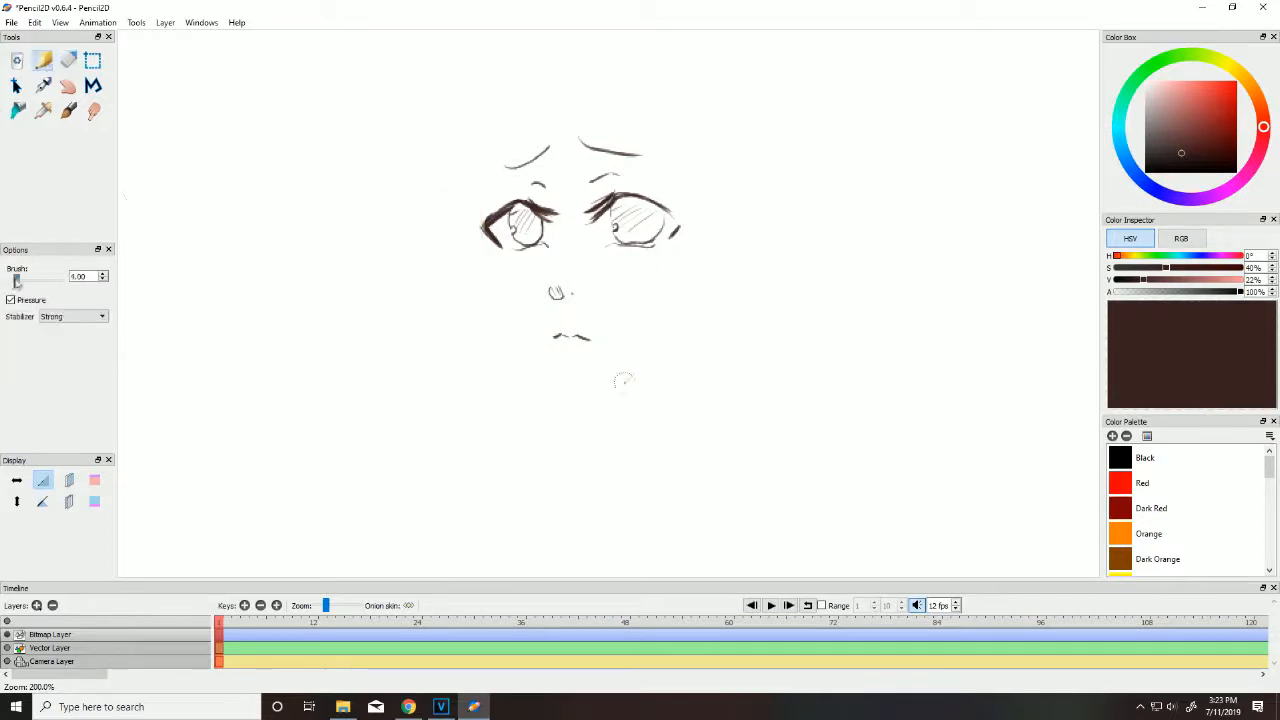
left_click_drag(671, 250, 660, 330)
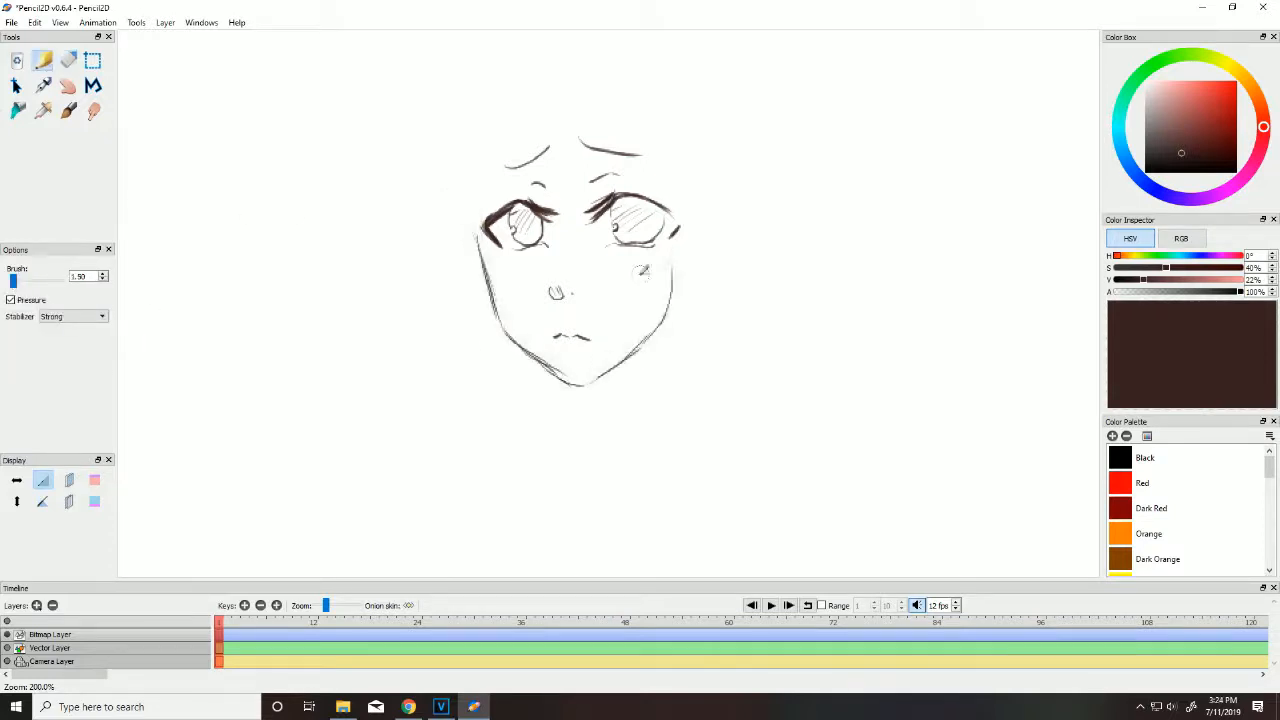
Step: Erase the nose and mouth and redraw them slightly lower, with fuller lips
key("e")
left_click(45, 63)
left_click(93, 61)
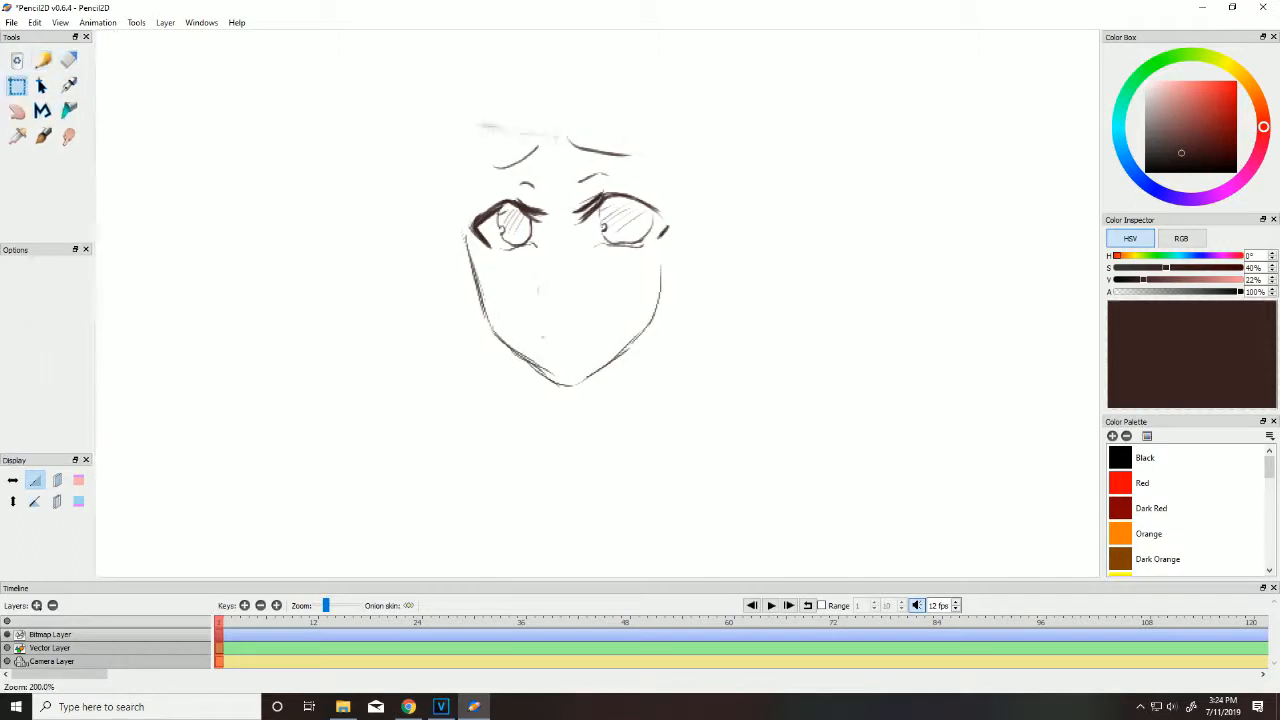
left_click_drag(549, 235, 560, 261)
left_click_drag(559, 121, 554, 131)
left_click(35, 22)
left_click(90, 174)
key("p")
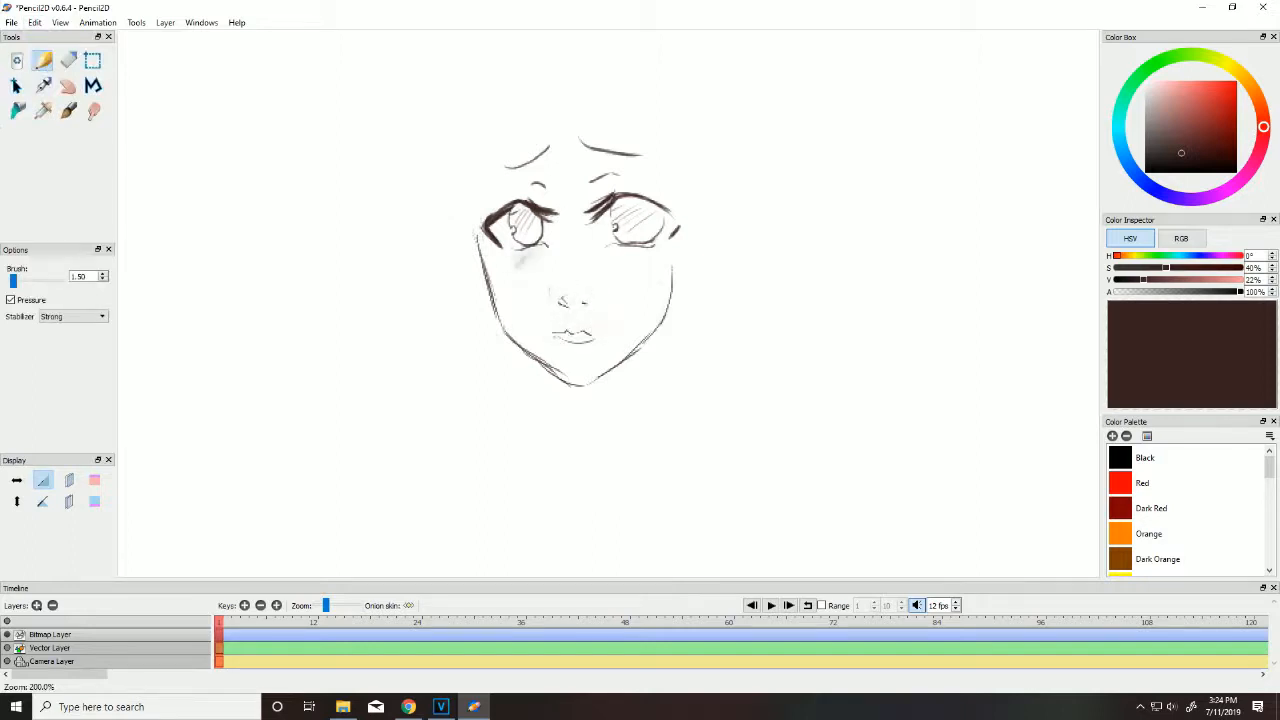
Step: Set the pencil's brush size to 5.48 and sketch the bangs and inner hair strands framing the face
left_click_drag(13, 281, 20, 281)
left_click_drag(522, 371, 531, 362)
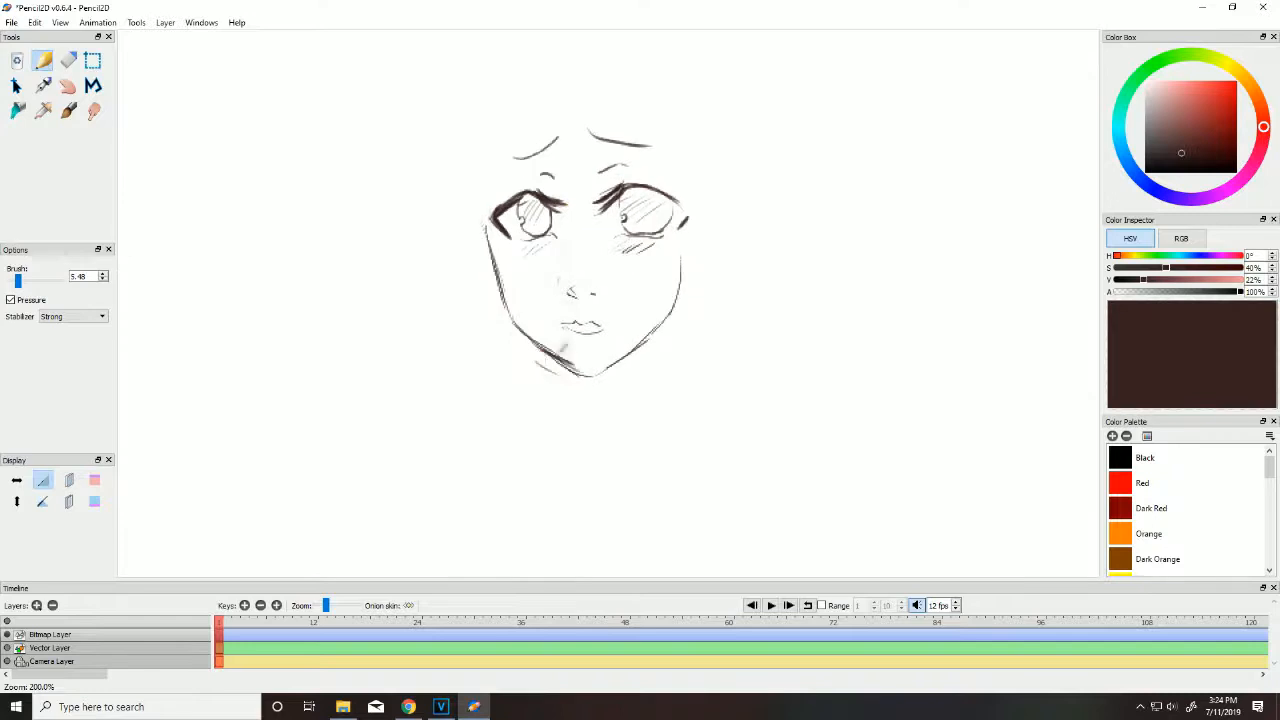
left_click_drag(468, 146, 474, 320)
left_click_drag(463, 190, 522, 363)
left_click_drag(493, 114, 505, 346)
mouse_move(519, 101)
left_mouse_down()
mouse_move(516, 320)
mouse_move(524, 190)
left_mouse_up()
left_click_drag(546, 120, 580, 236)
left_click_drag(599, 140, 589, 265)
Step: Sketch the outer hair strands along both sides of the head, down past the jaw
mouse_move(447, 118)
left_mouse_down()
mouse_move(428, 295)
mouse_move(441, 385)
left_mouse_up()
left_click_drag(466, 304, 480, 438)
left_click_drag(640, 150, 647, 309)
left_click_drag(668, 150, 658, 372)
left_click_drag(700, 280, 637, 417)
left_click_drag(692, 182, 702, 370)
left_click_drag(460, 378, 505, 504)
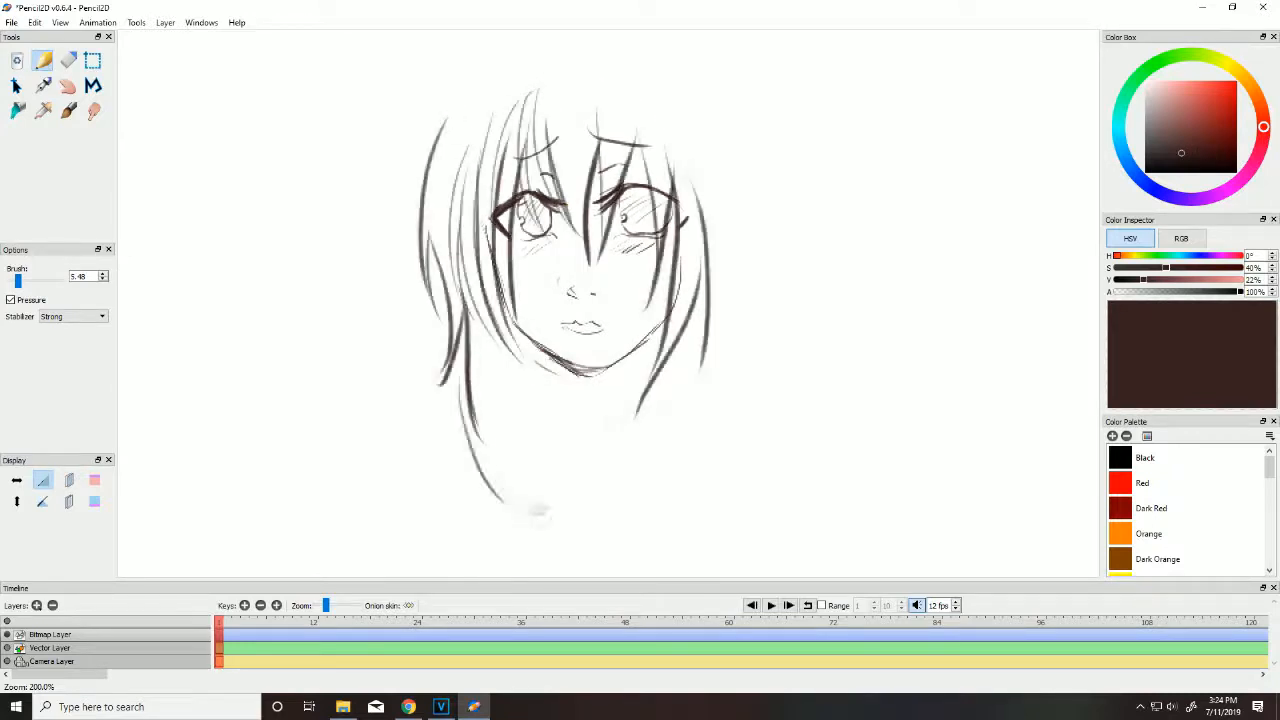
Step: Add long lower hair strands on both sides of the neck and a pointed ear on each side
left_click_drag(503, 361, 545, 502)
left_click_drag(662, 332, 637, 514)
left_click_drag(692, 400, 641, 508)
left_click_drag(695, 345, 680, 494)
left_click_drag(514, 345, 527, 446)
left_click_drag(504, 350, 529, 462)
left_click_drag(698, 110, 730, 296)
left_click_drag(719, 190, 720, 345)
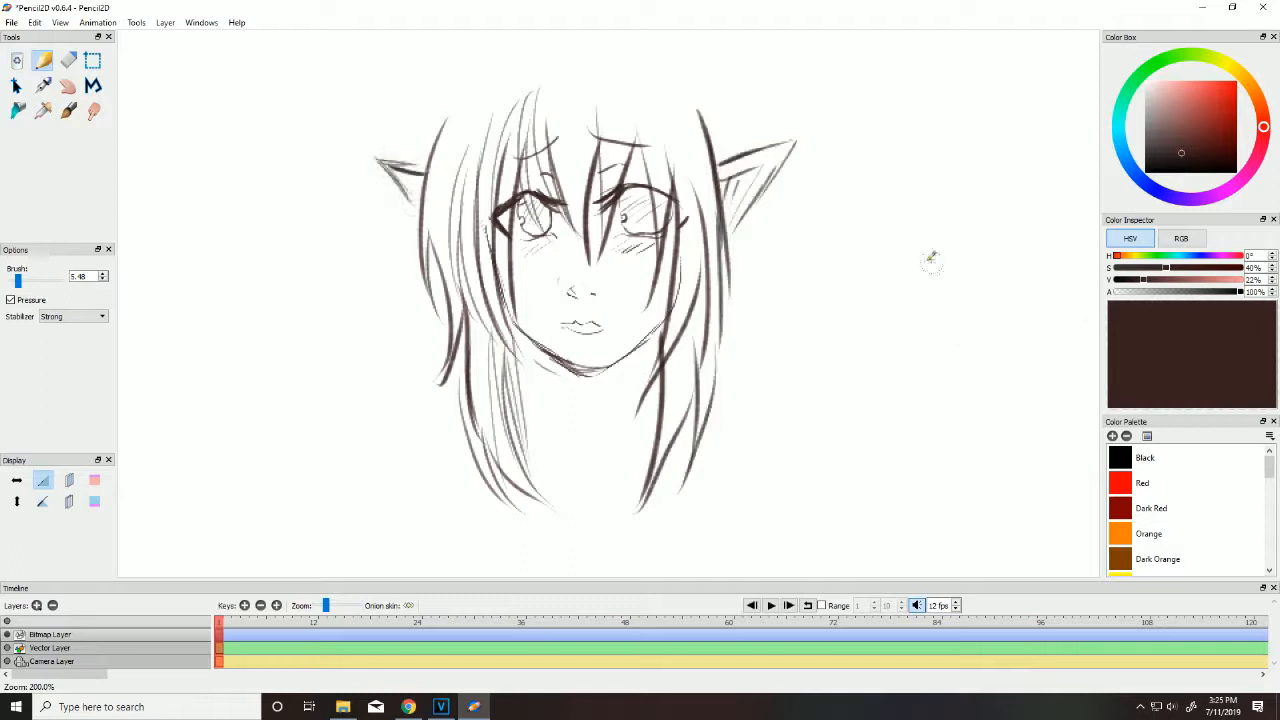
Step: Outline the crown of the head and sketch the long outer hair strand, shoulders and neck
left_click_drag(435, 138, 537, 44)
left_click_drag(700, 62, 732, 154)
left_click_drag(742, 202, 788, 486)
left_click_drag(461, 350, 426, 492)
left_click_drag(560, 358, 561, 412)
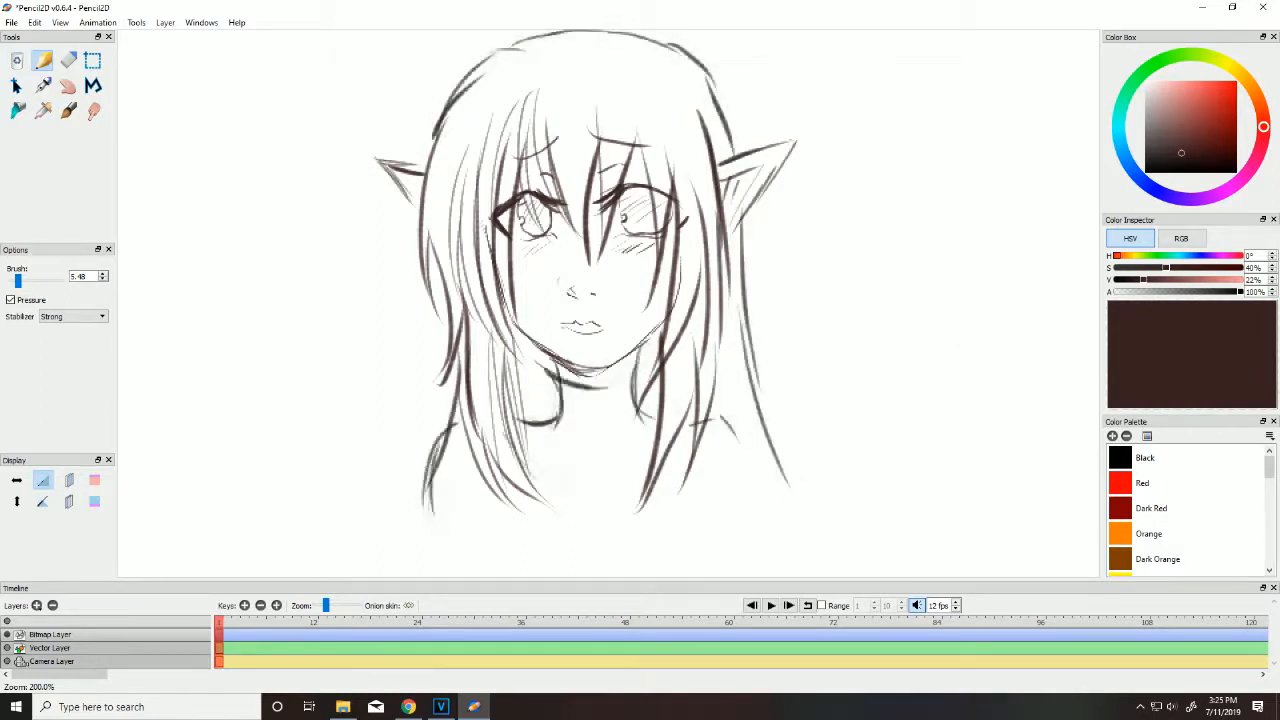
Step: Draw the ribbed turtleneck collar and add strokes to the lower hair tips and shoulder
left_click_drag(545, 373, 545, 421)
left_click_drag(591, 392, 597, 422)
left_click_drag(618, 393, 625, 425)
left_click_drag(602, 387, 635, 393)
left_click_drag(662, 462, 645, 530)
left_click_drag(727, 428, 685, 457)
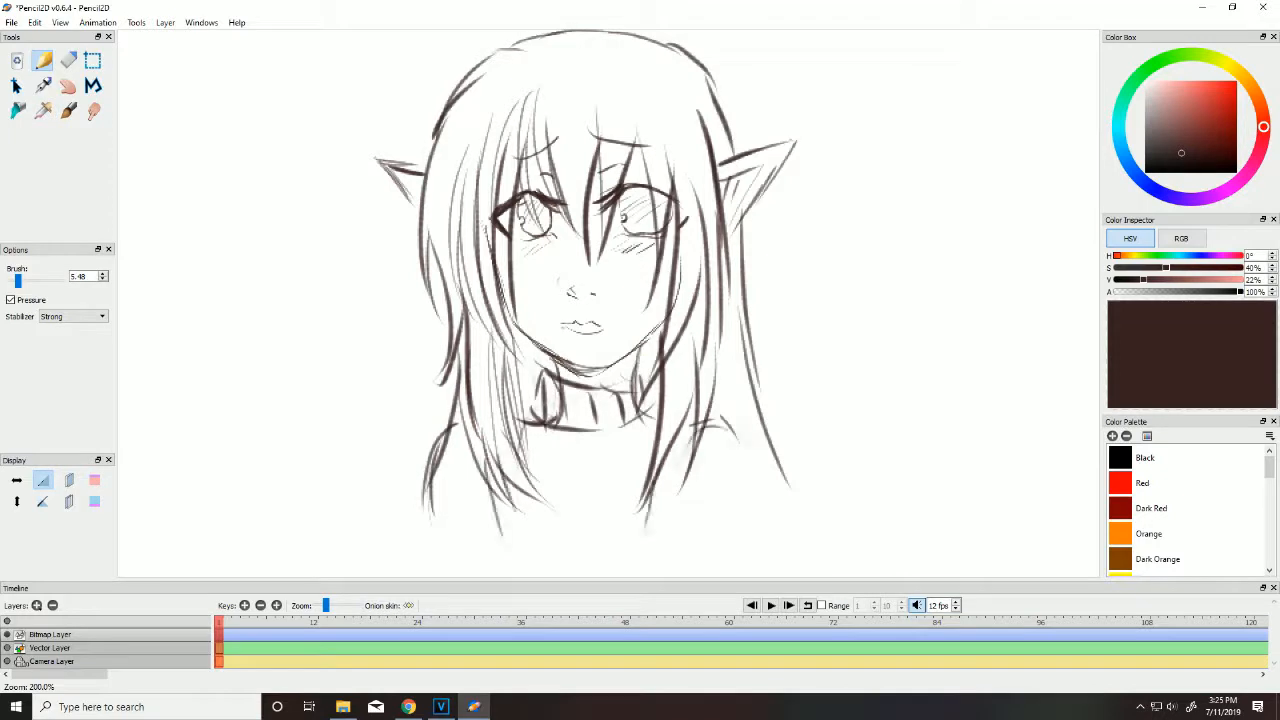
Step: Erase the eyes, eyebrows, nose, mouth and bangs inside the face
left_click(68, 60)
mouse_move(522, 190)
left_mouse_down()
mouse_move(545, 238)
mouse_move(650, 215)
mouse_move(610, 119)
mouse_move(585, 325)
left_mouse_up()
left_click_drag(512, 310, 528, 110)
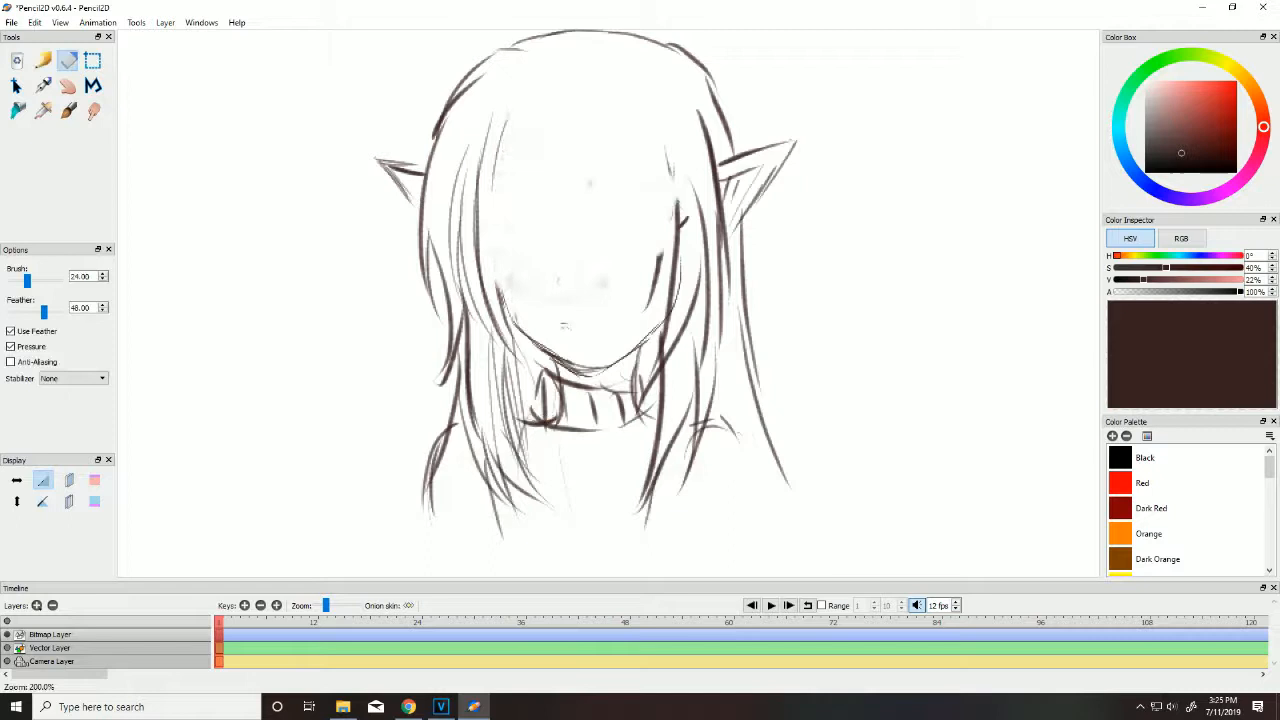
left_click_drag(655, 298, 671, 155)
Step: Redraw the face with narrower, dark-lashed eyes, a small nose and a small mouth
left_click(43, 62)
left_click_drag(600, 215, 626, 199)
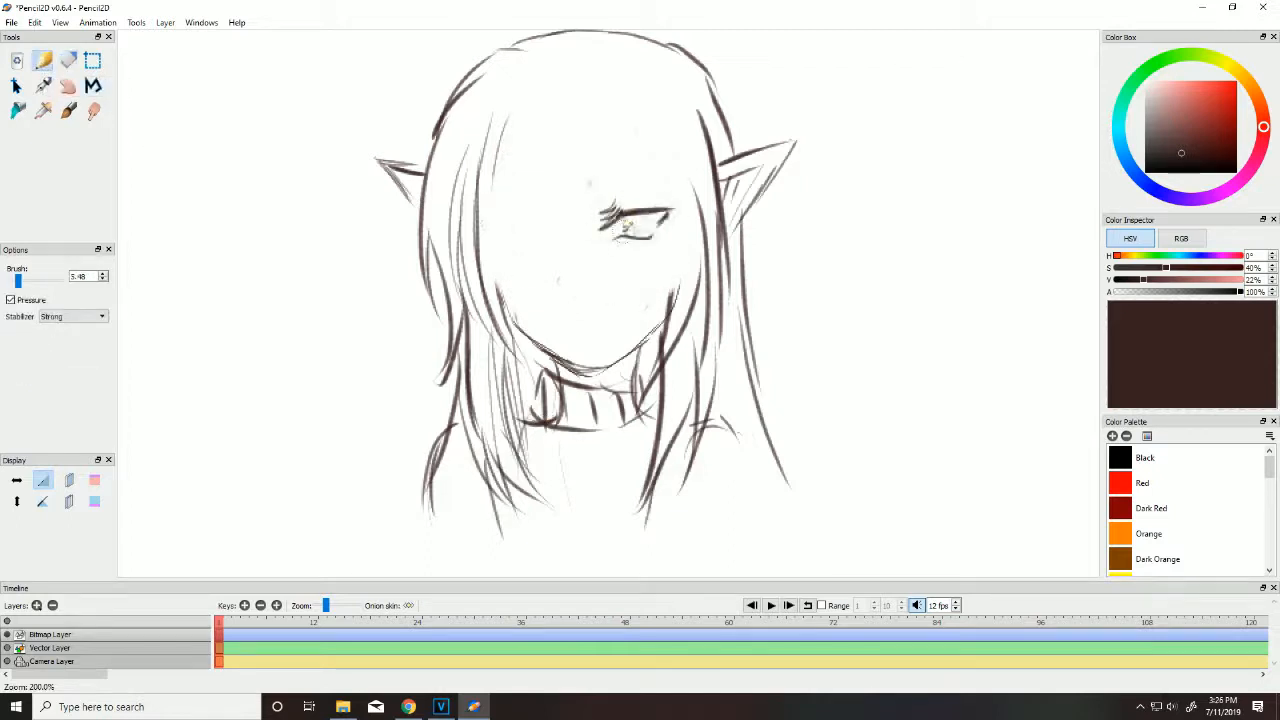
left_click_drag(567, 333, 593, 326)
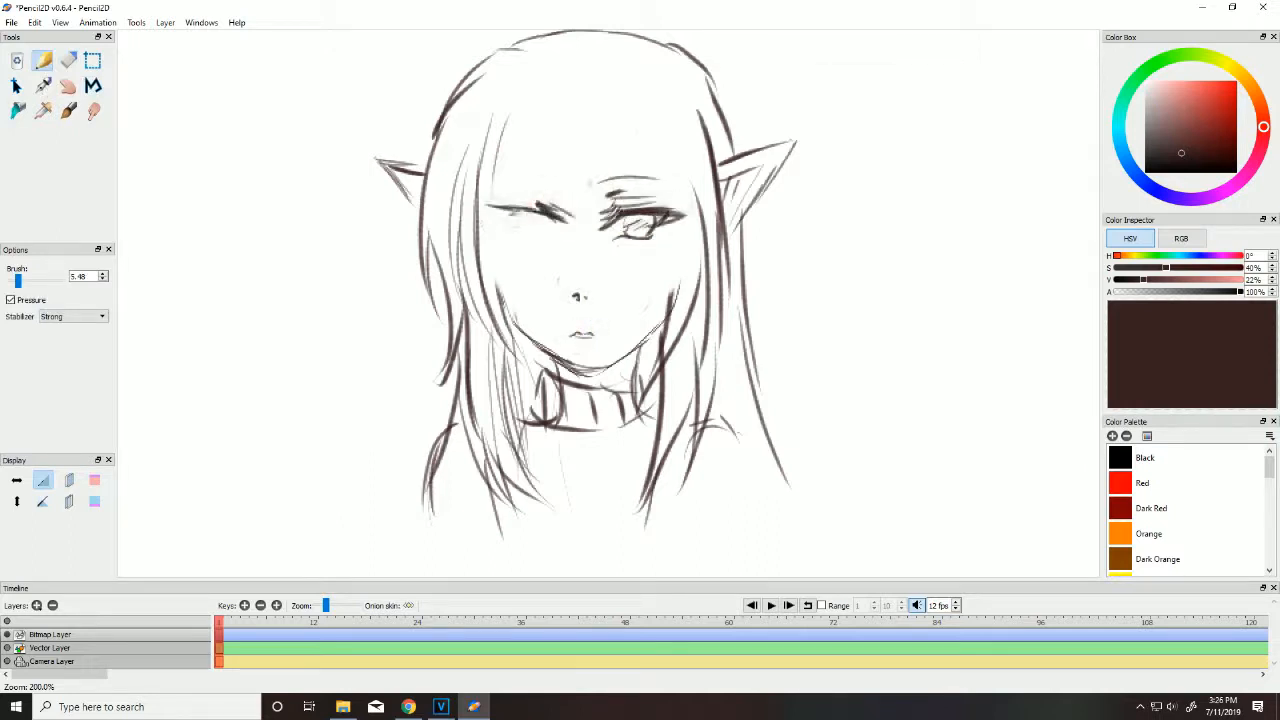
left_click_drag(486, 208, 519, 231)
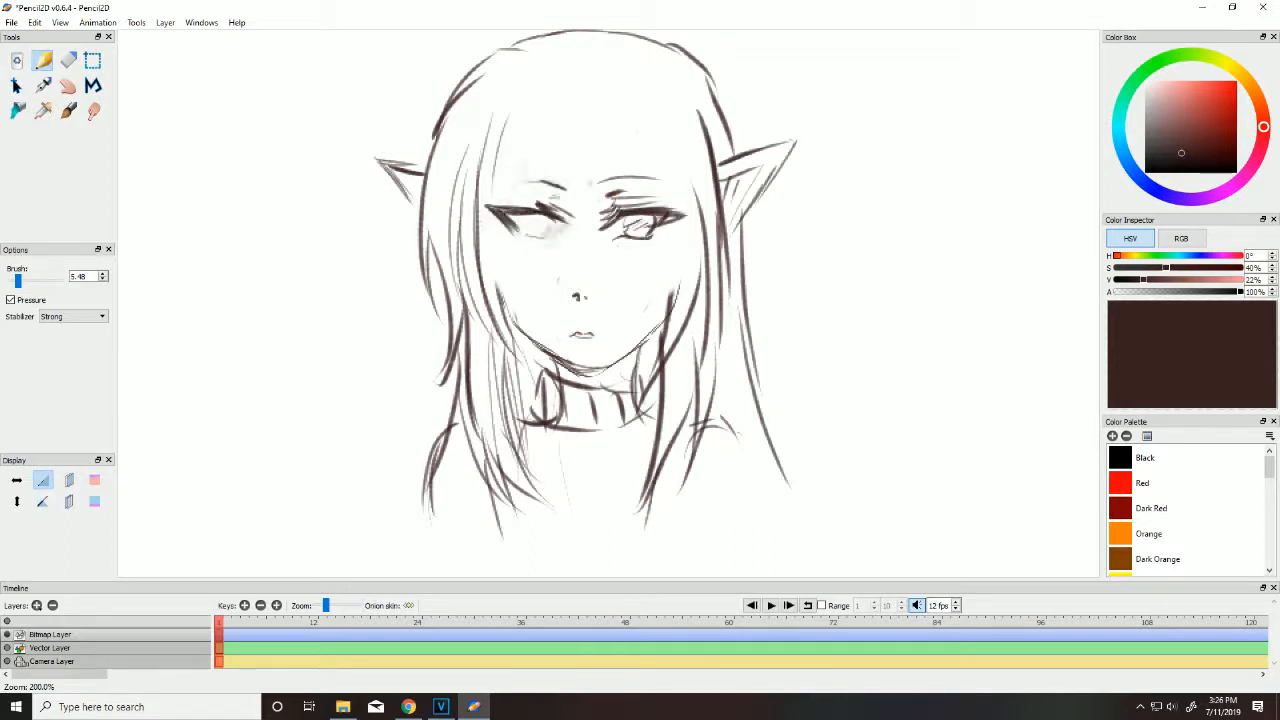
Step: Redraw the bangs and inner hair strands over the new eyes and along the face
left_click_drag(489, 208, 514, 318)
left_click_drag(504, 222, 548, 343)
left_click_drag(523, 104, 499, 210)
left_click_drag(540, 132, 550, 256)
left_click_drag(550, 93, 572, 262)
left_click_drag(555, 154, 553, 230)
left_click_drag(593, 150, 624, 278)
left_click_drag(664, 218, 645, 318)
left_click_drag(700, 162, 648, 342)
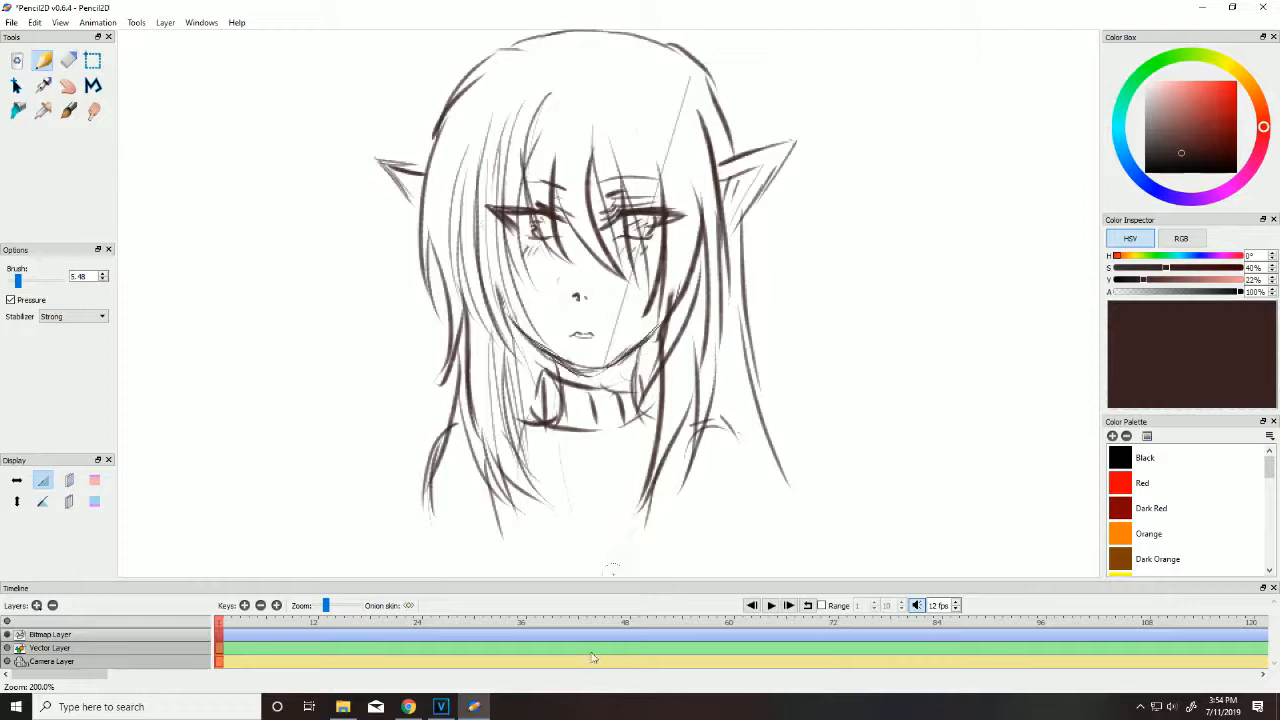
Step: Turn on the previous-frame onion skin and add a new bitmap layer with the default name
left_click(69, 480)
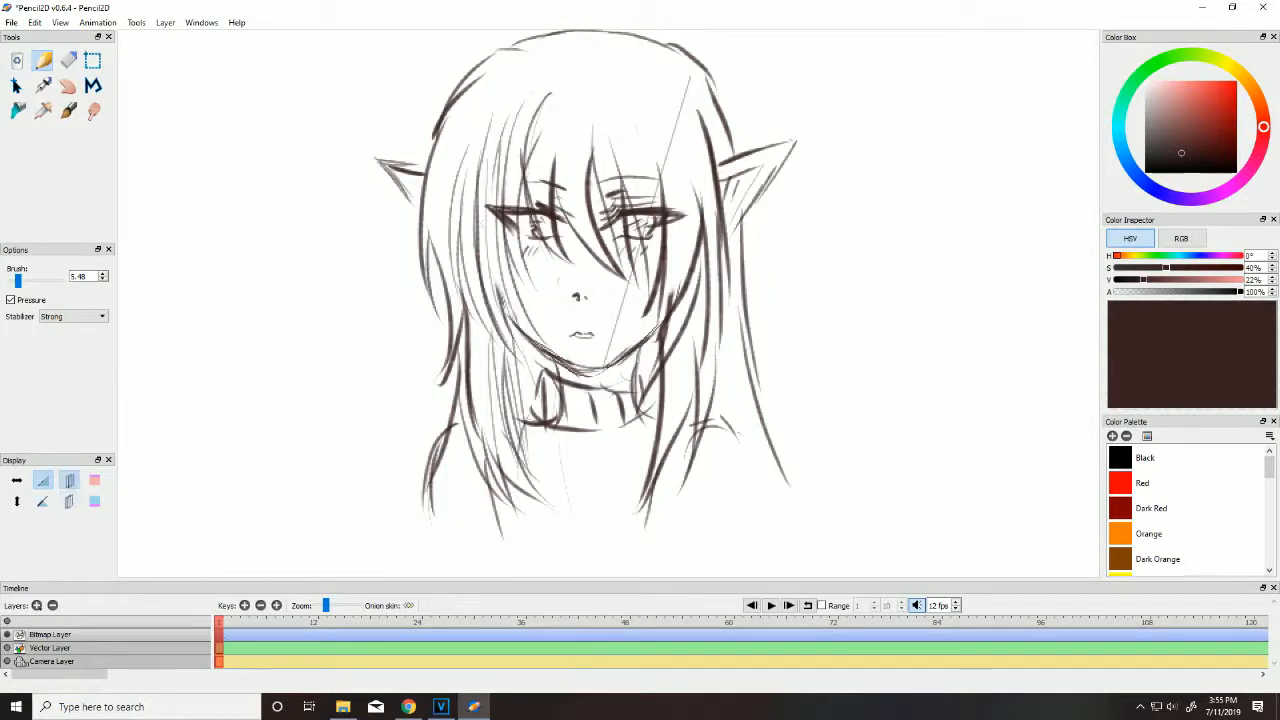
scroll(609, 304, "down", 5)
scroll(609, 304, "up", 3)
left_click(12, 22)
mouse_move(165, 22)
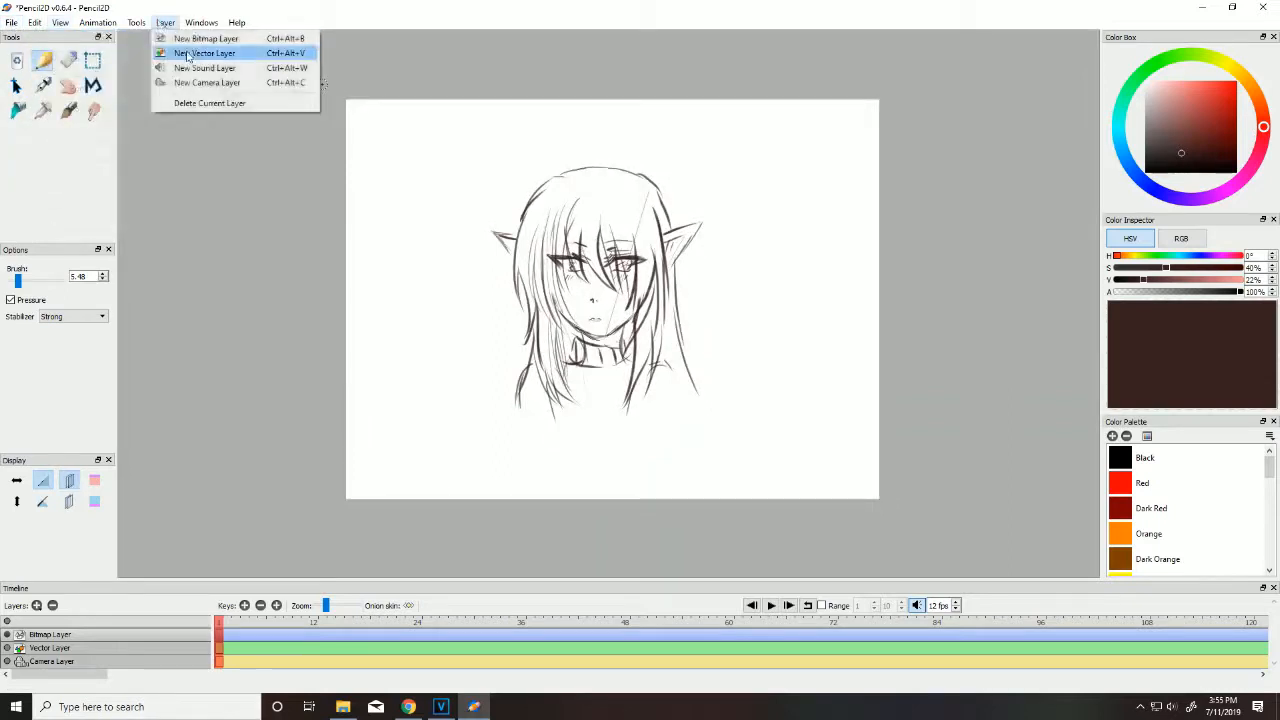
left_click(205, 38)
key("Return")
scroll(609, 304, "down", 5)
scroll(609, 304, "up", 5)
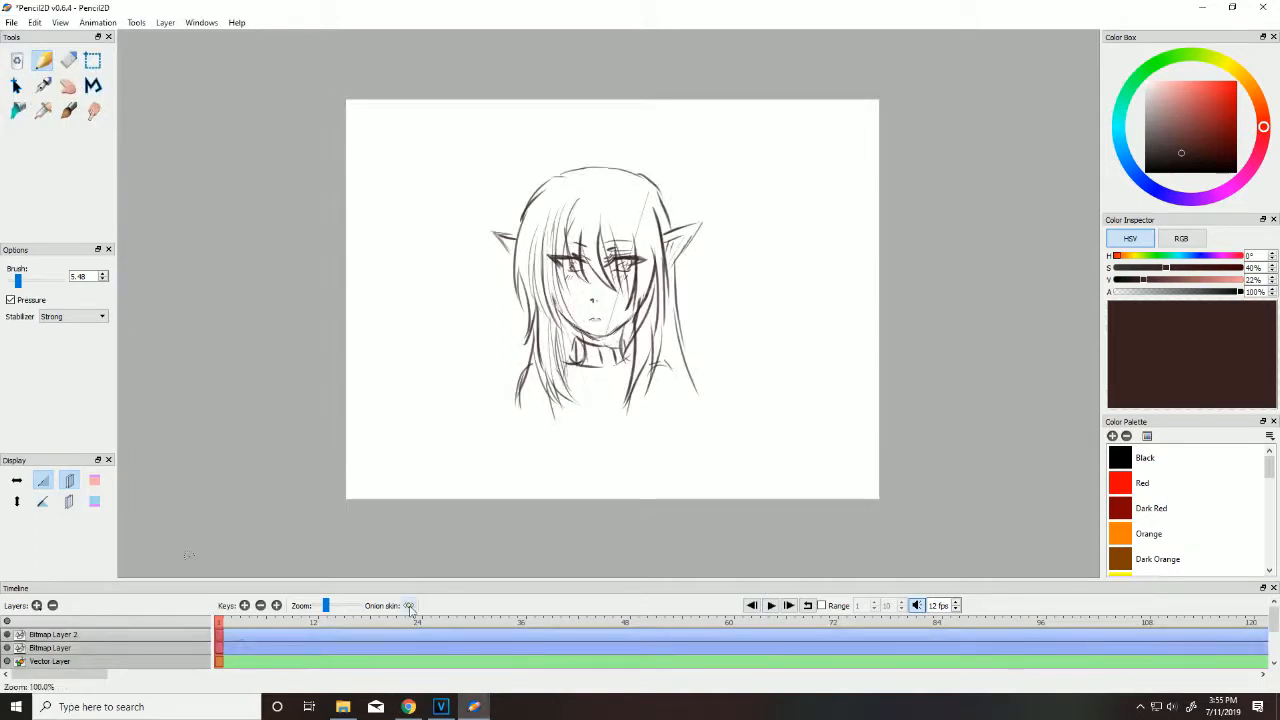
Step: Add a blank frame at frame 2 of the original Bitmap Layer and slightly compress the timeline scale
left_click(225, 645)
left_click(228, 640)
left_click(229, 635)
left_click(148, 645)
scroll(148, 645, "down", 1)
left_click(60, 22)
mouse_move(116, 26)
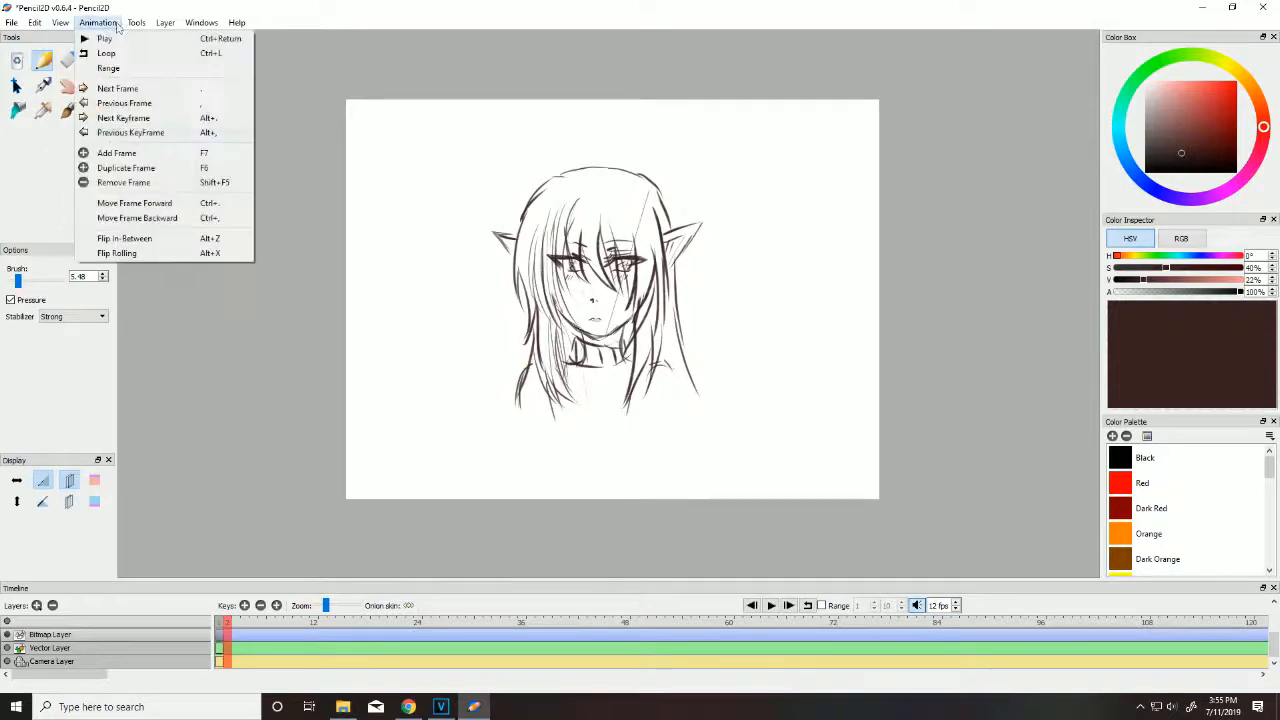
left_click(116, 153)
left_click(136, 22)
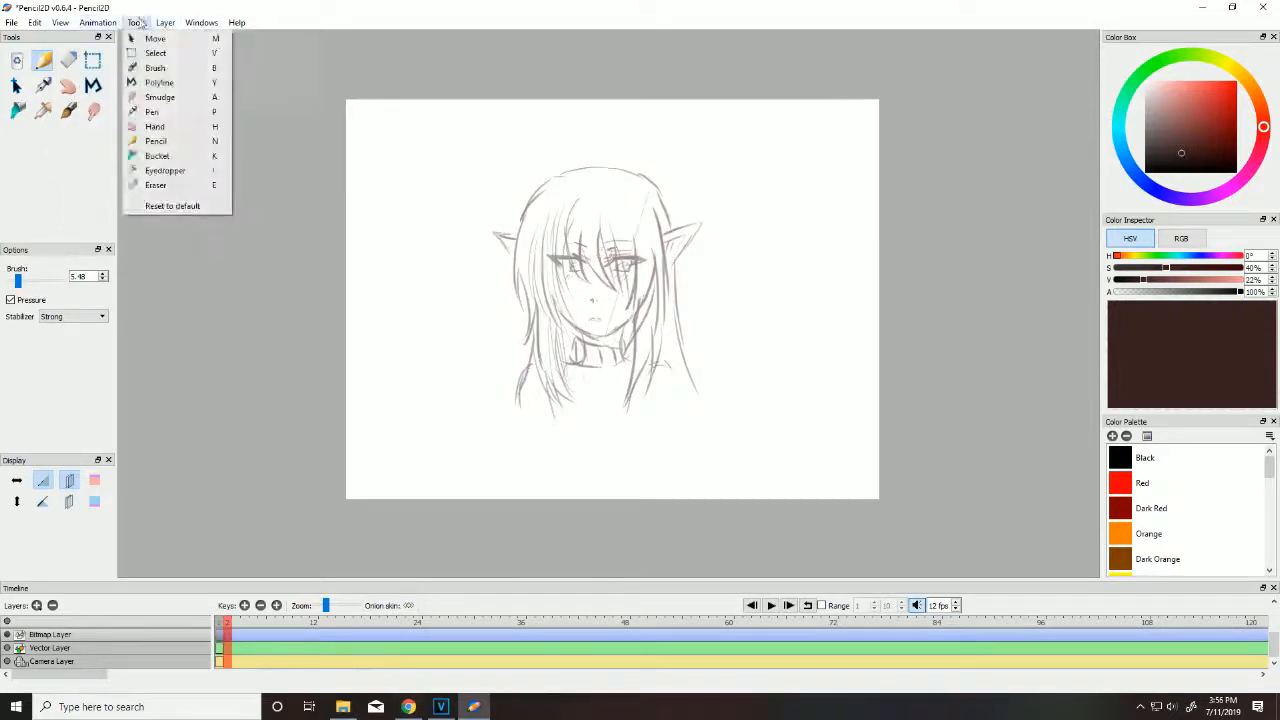
mouse_move(97, 22)
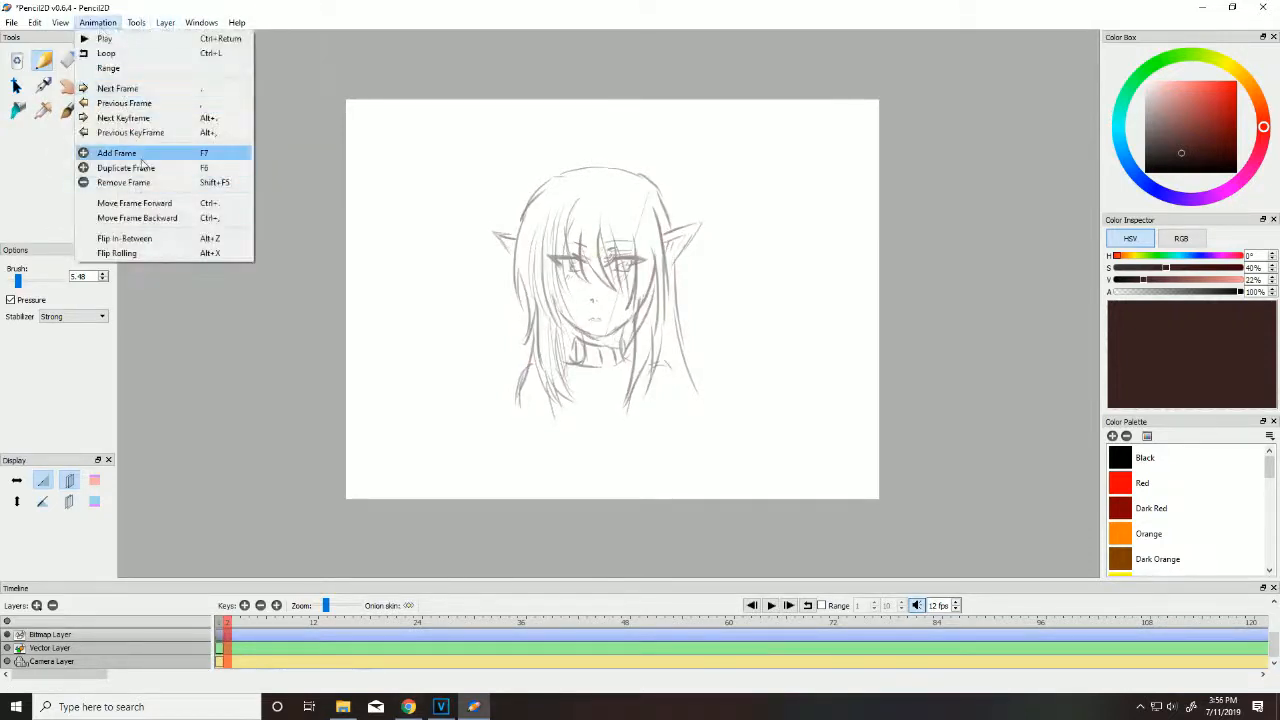
left_click(286, 328)
left_click_drag(326, 605, 323, 606)
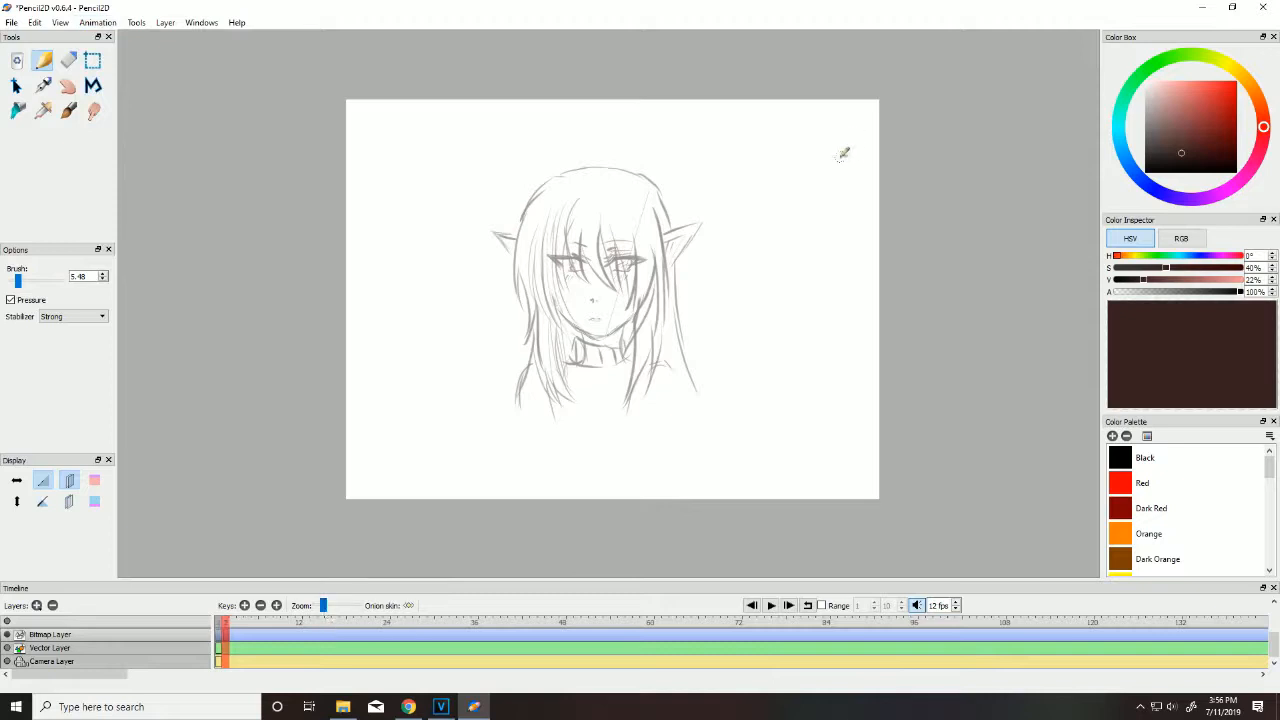
Step: Copy the whole character drawing from frame 1 and paste it into frame 2
left_click(92, 60)
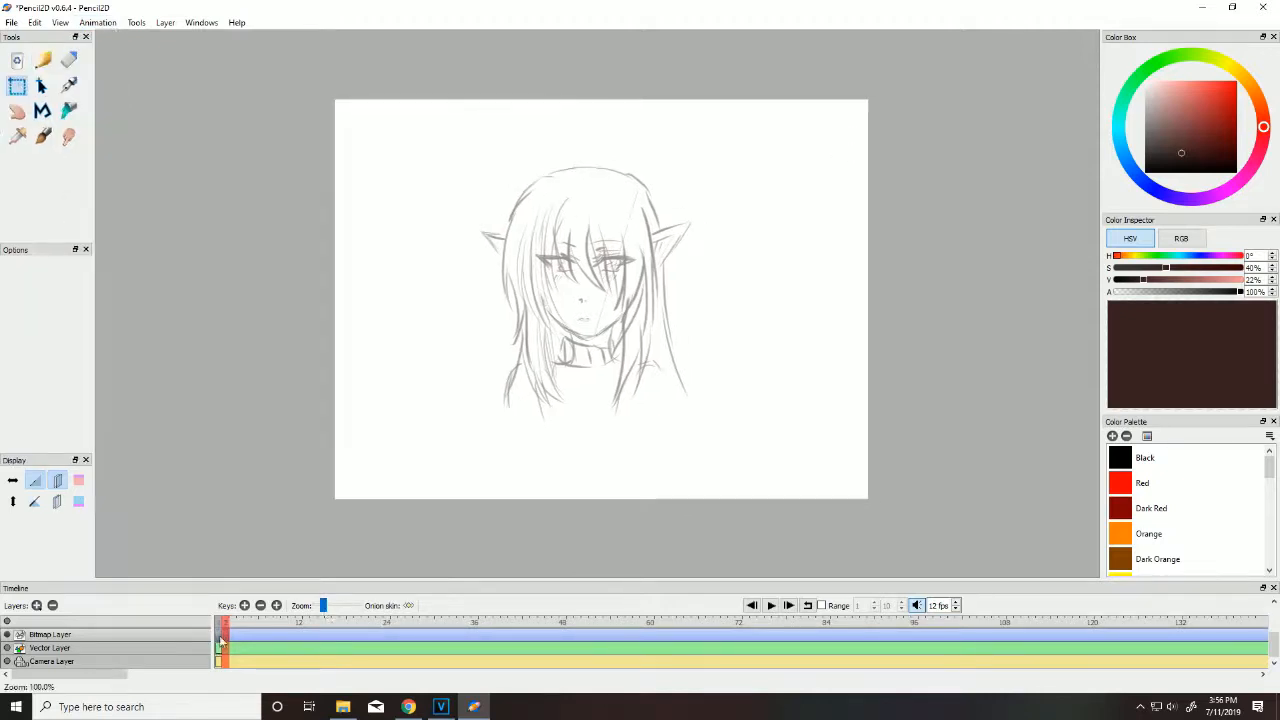
left_click(165, 22)
mouse_move(98, 23)
left_click(121, 105)
left_click_drag(426, 115, 763, 453)
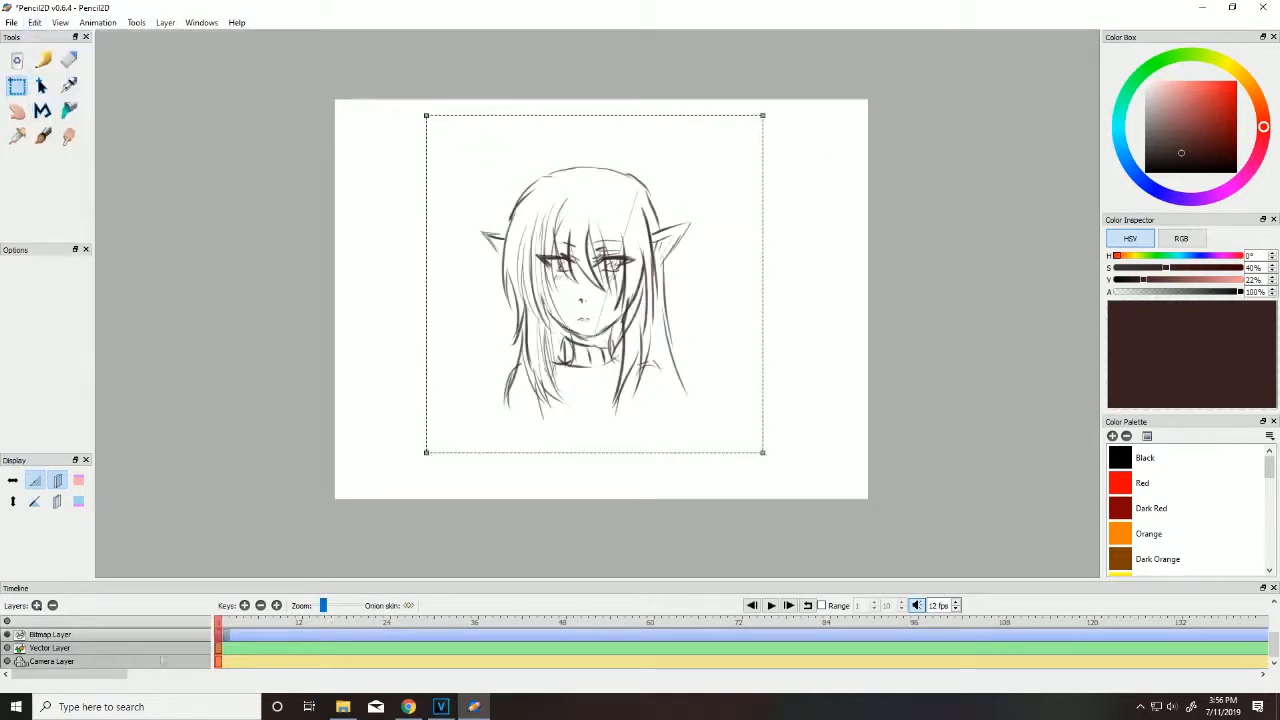
left_click(34, 22)
left_click(98, 23)
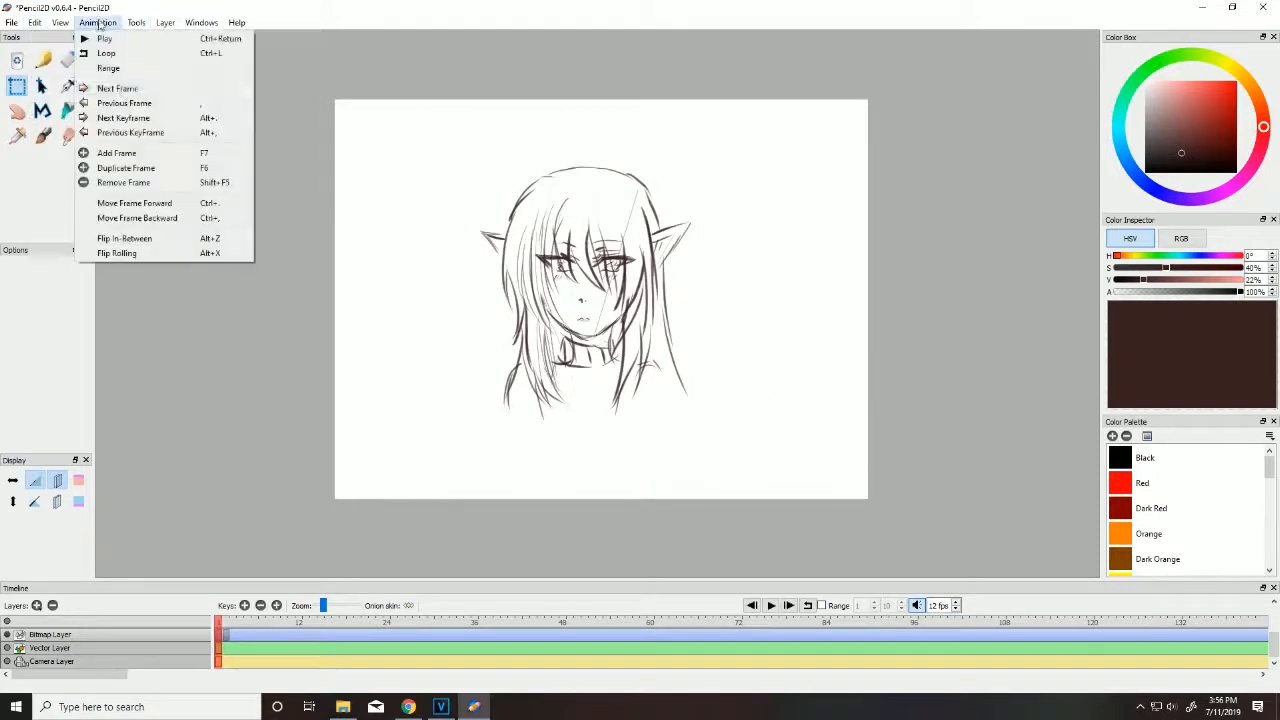
left_click(121, 87)
scroll(600, 132, "up", 2)
left_click(34, 22)
left_click(62, 101)
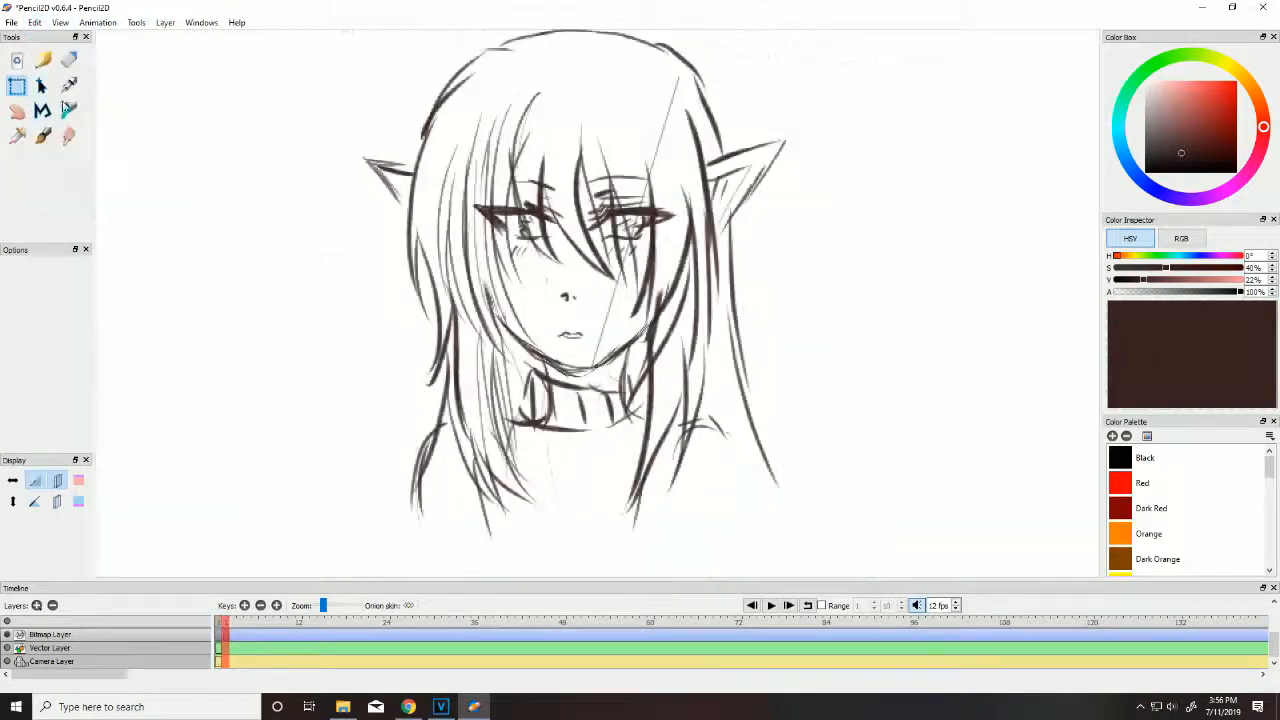
Step: Erase over the eyes, bangs and side hair of the pasted drawing on frame 2
left_click(69, 60)
mouse_move(500, 215)
left_mouse_down()
mouse_move(552, 228)
mouse_move(668, 218)
left_mouse_up()
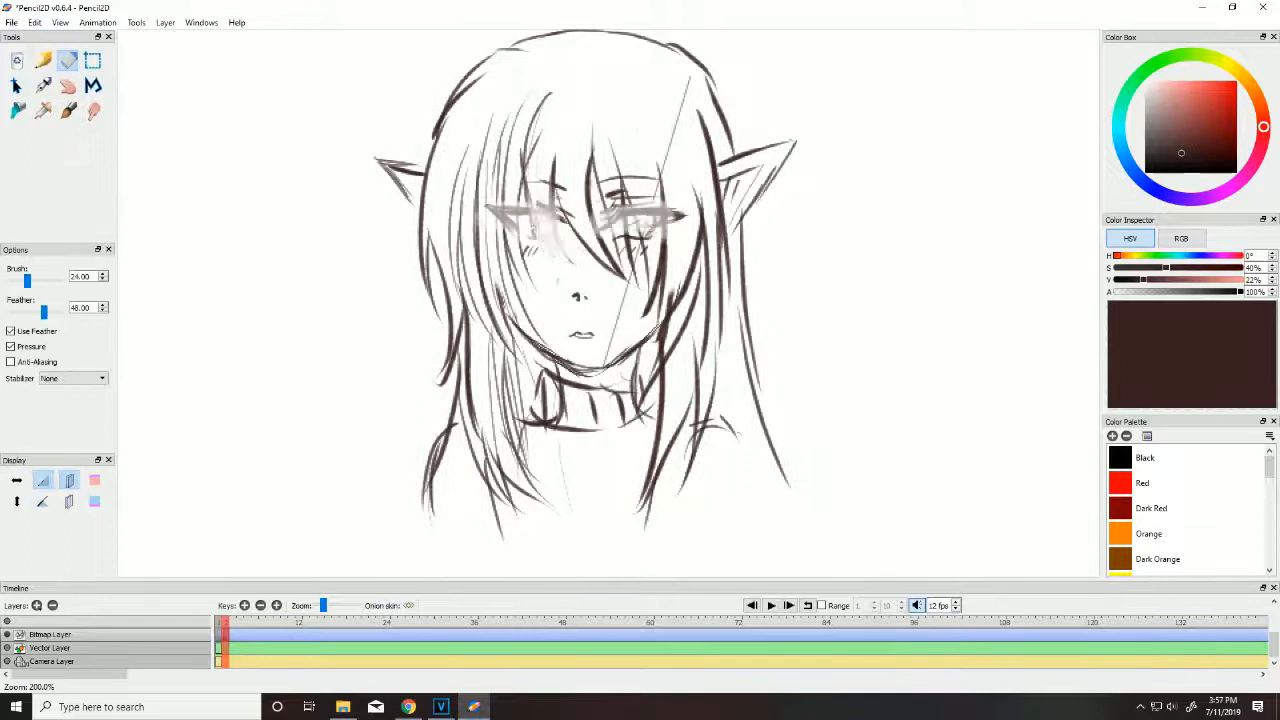
left_click_drag(545, 110, 660, 285)
left_click_drag(660, 170, 655, 312)
mouse_move(496, 116)
left_mouse_down()
mouse_move(500, 534)
mouse_move(464, 156)
mouse_move(538, 505)
left_mouse_up()
mouse_move(695, 500)
left_mouse_down()
mouse_move(669, 126)
mouse_move(774, 540)
mouse_move(679, 163)
left_mouse_up()
Step: Select the partly erased copy and clear it from frame 2
left_click(92, 60)
scroll(560, 91, "down", 2)
left_click_drag(433, 129, 744, 433)
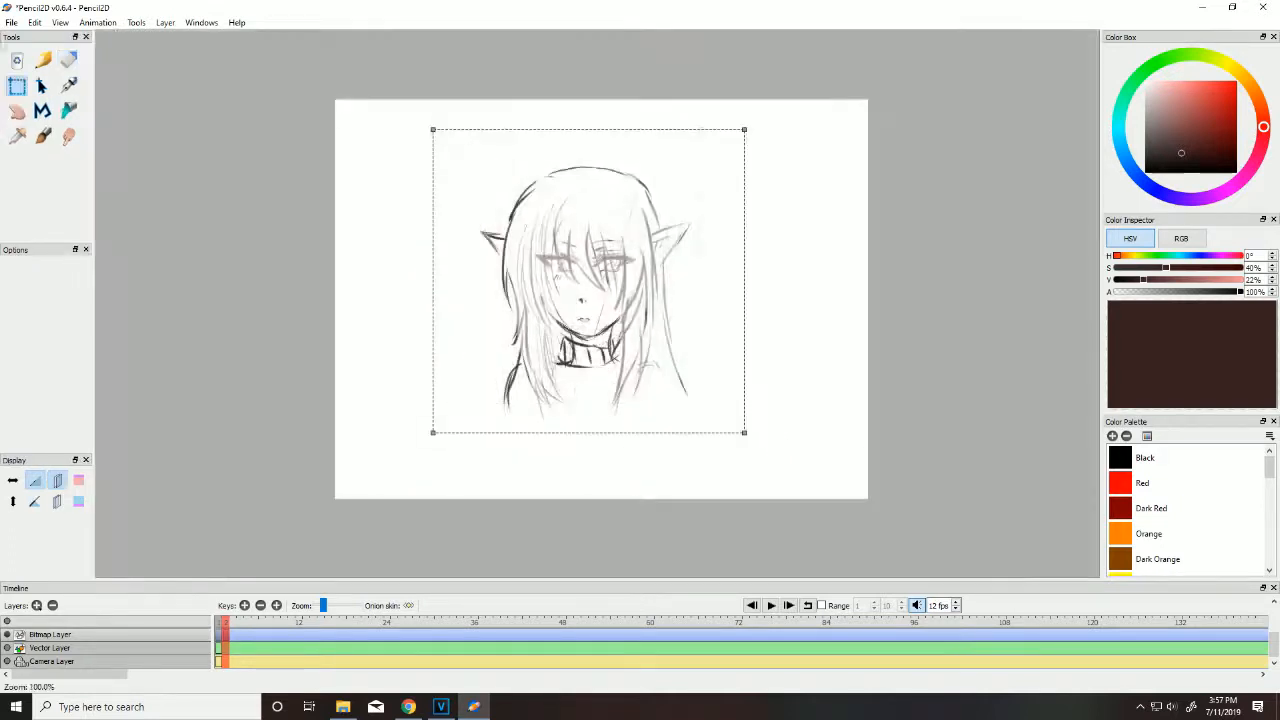
left_click(14, 65)
scroll(598, 304, "up", 3)
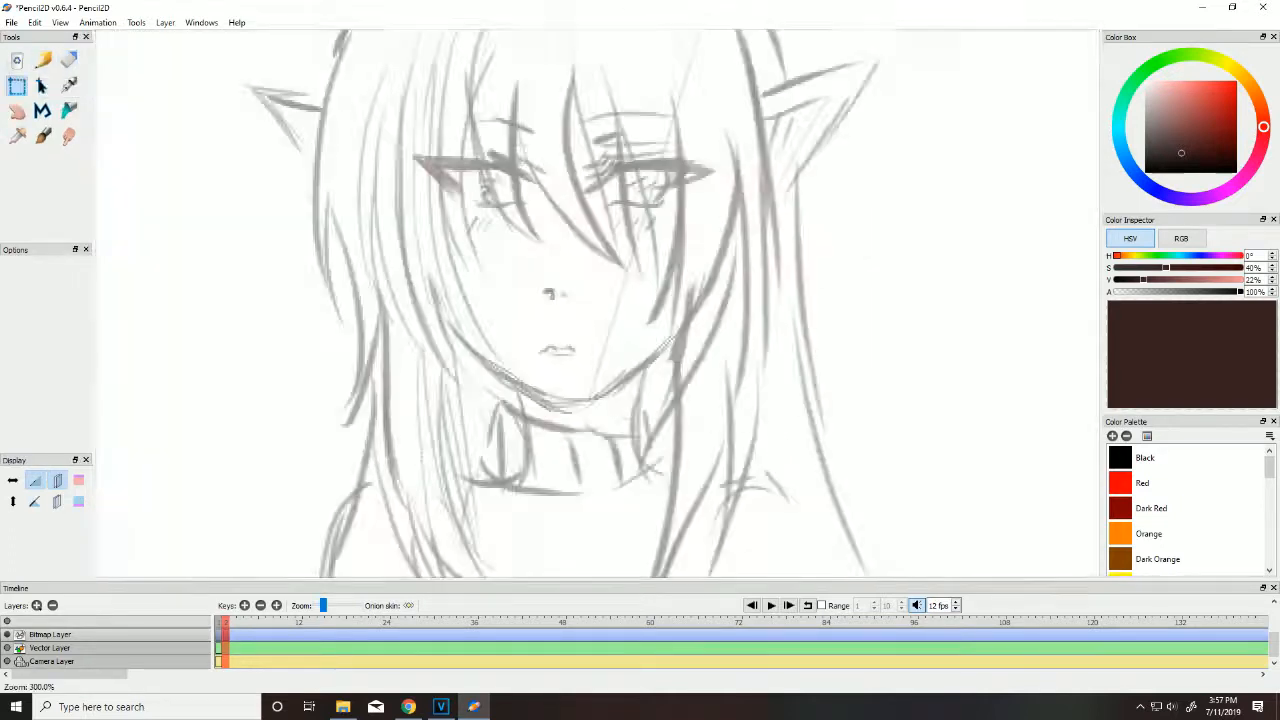
Step: Draw the eyes, eyebrows, nose, mouth and jawline on frame 2 with the pencil, following the onion skin
left_click(44, 62)
scroll(620, 305, "down", 1)
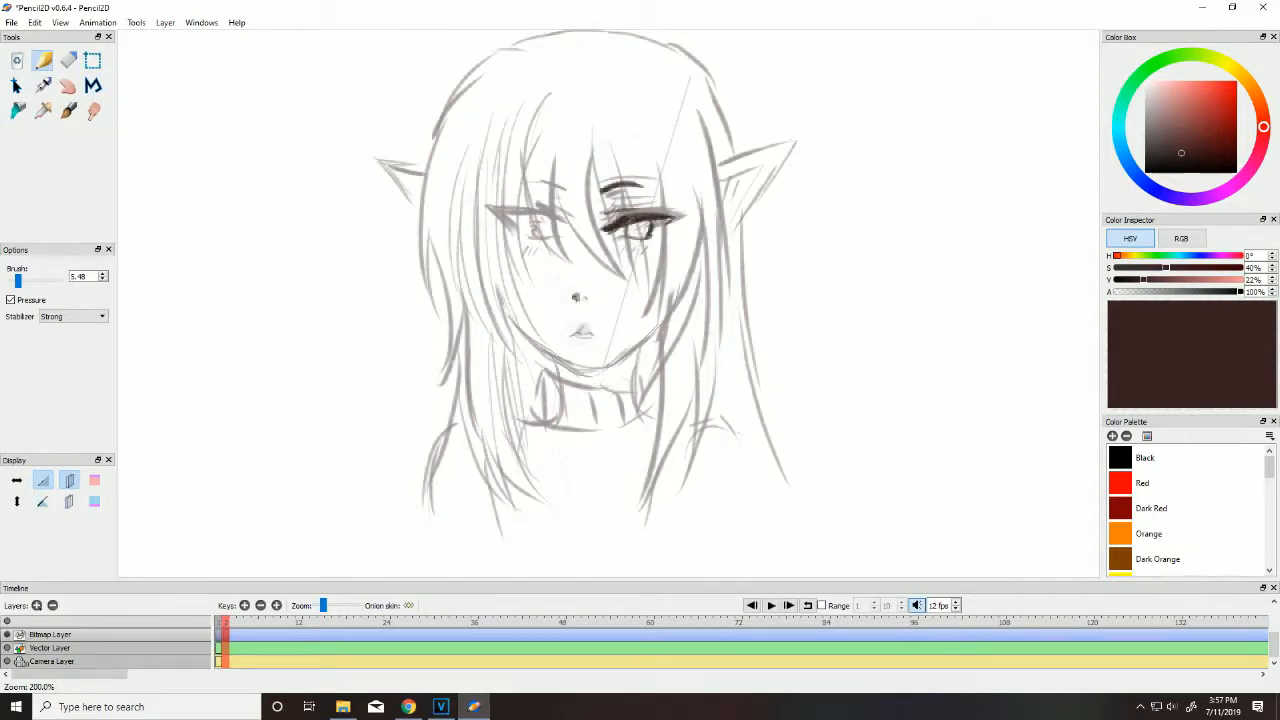
left_click_drag(510, 300, 598, 376)
left_click(35, 22)
left_click(60, 38)
left_click_drag(505, 310, 598, 372)
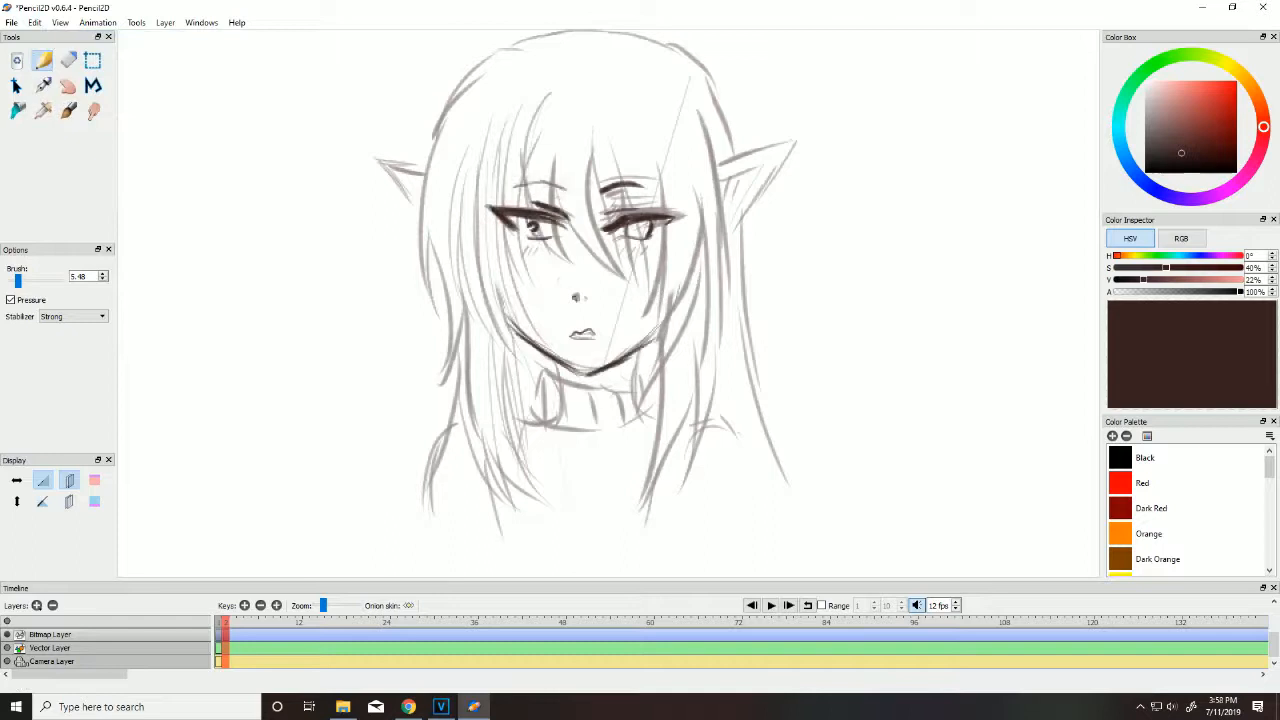
Step: Draw the left side's hair on frame 2 with the strand tips swept slightly outward
left_click_drag(431, 155, 404, 307)
left_click_drag(431, 228, 408, 397)
left_click_drag(452, 325, 415, 448)
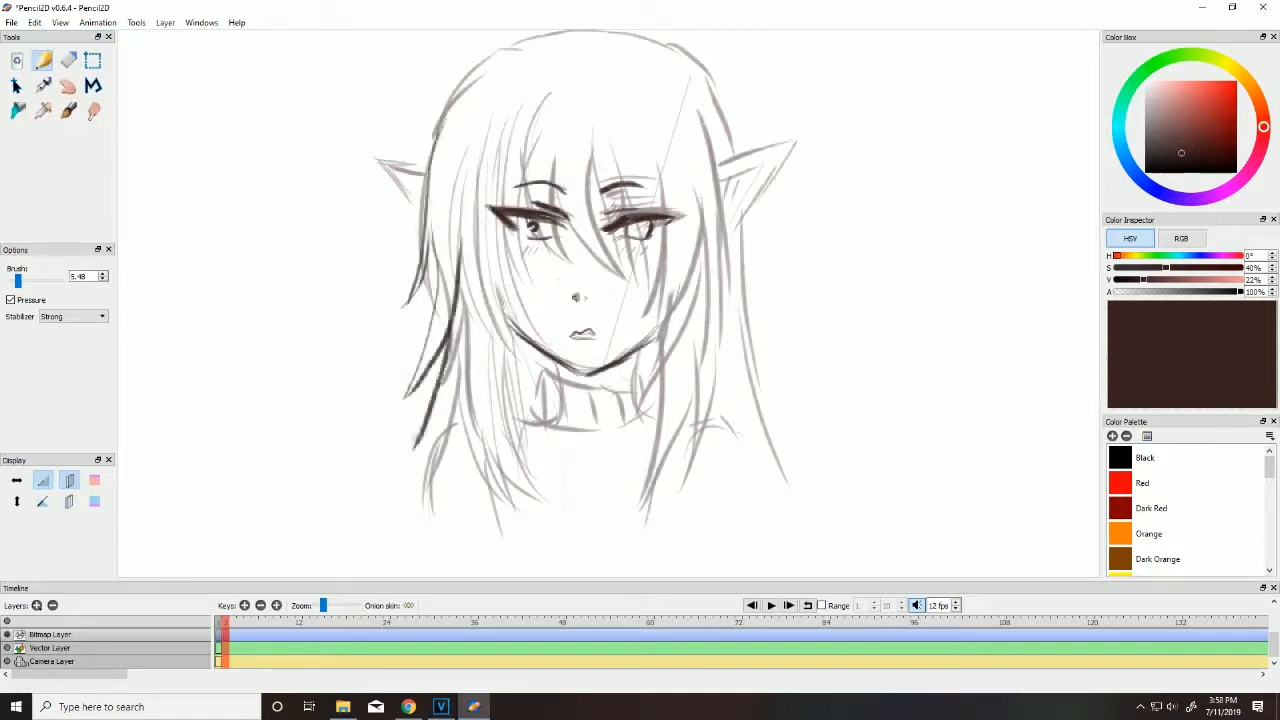
left_click_drag(452, 364, 487, 527)
left_click_drag(471, 434, 489, 528)
left_click_drag(500, 360, 535, 523)
left_click_drag(475, 323, 484, 480)
left_click_drag(502, 350, 508, 462)
Step: Draw the ribbed turtleneck collar and the left shoulder line on frame 2
mouse_move(553, 360)
left_mouse_down()
mouse_move(558, 380)
mouse_move(523, 410)
left_mouse_up()
left_click_drag(523, 424, 638, 443)
left_click_drag(556, 379, 643, 391)
mouse_move(593, 396)
left_mouse_down()
mouse_move(604, 445)
mouse_move(632, 438)
left_mouse_up()
left_click_drag(449, 429, 429, 514)
Step: Draw the long right-side hair strands, the right shoulder and the outermost left strand on frame 2
left_click_drag(664, 284, 605, 546)
left_click_drag(686, 318, 628, 530)
left_click_drag(720, 322, 660, 524)
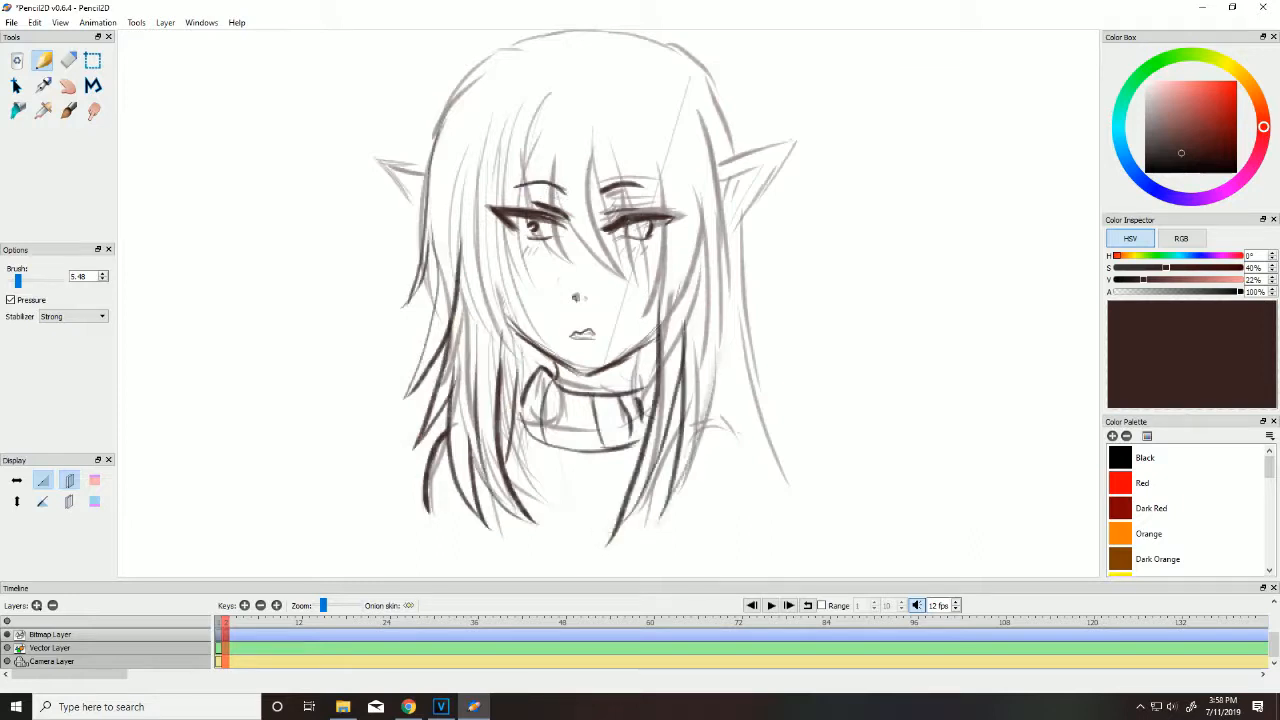
left_click_drag(726, 216, 666, 510)
left_click_drag(708, 402, 746, 470)
left_click_drag(742, 202, 736, 436)
left_click_drag(429, 369, 379, 517)
Step: Draw the bangs and inner face-framing strands on frame 2, darken the eyes and outline the left ear
left_click_drag(487, 121, 470, 330)
mouse_move(470, 247)
left_mouse_down()
mouse_move(488, 347)
mouse_move(519, 361)
left_mouse_up()
mouse_move(510, 129)
left_mouse_down()
mouse_move(512, 331)
mouse_move(507, 287)
left_mouse_up()
left_click_drag(530, 125, 524, 264)
left_click_drag(572, 152, 526, 258)
mouse_move(558, 148)
left_mouse_down()
mouse_move(606, 278)
mouse_move(590, 278)
left_mouse_up()
left_click_drag(606, 194, 626, 272)
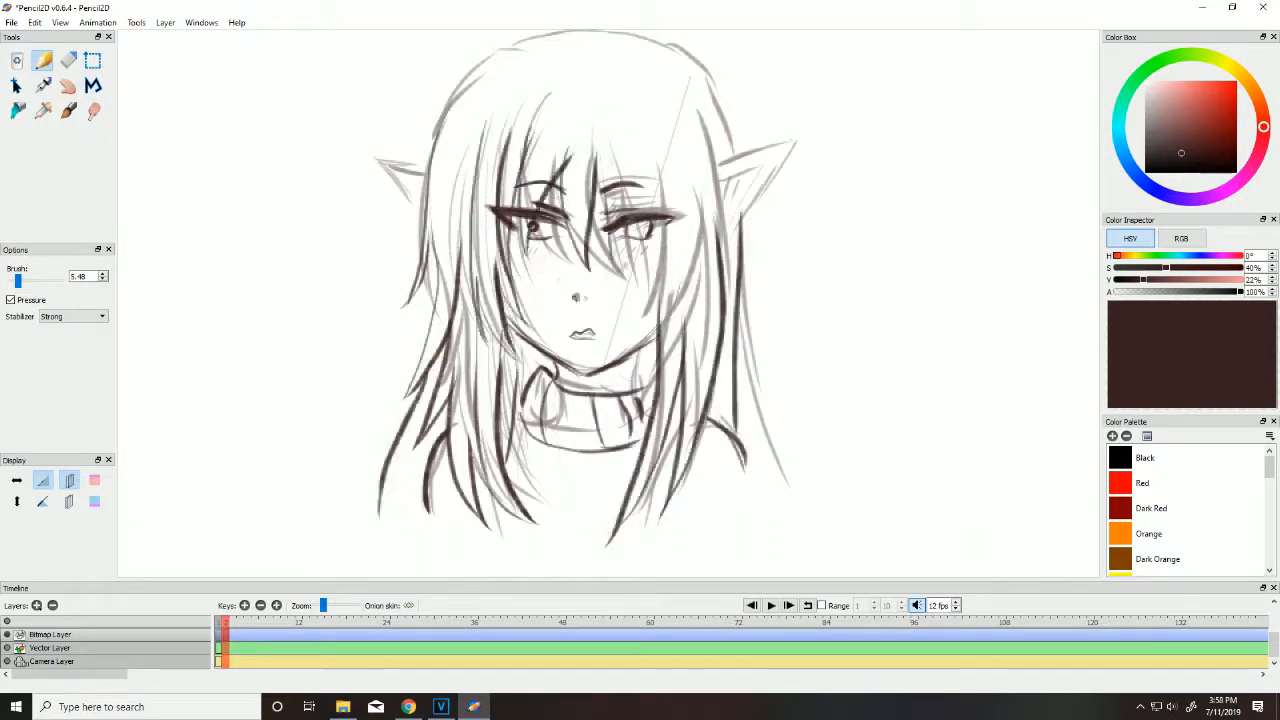
left_click_drag(644, 140, 622, 216)
left_click_drag(648, 186, 640, 276)
left_click_drag(532, 214, 556, 238)
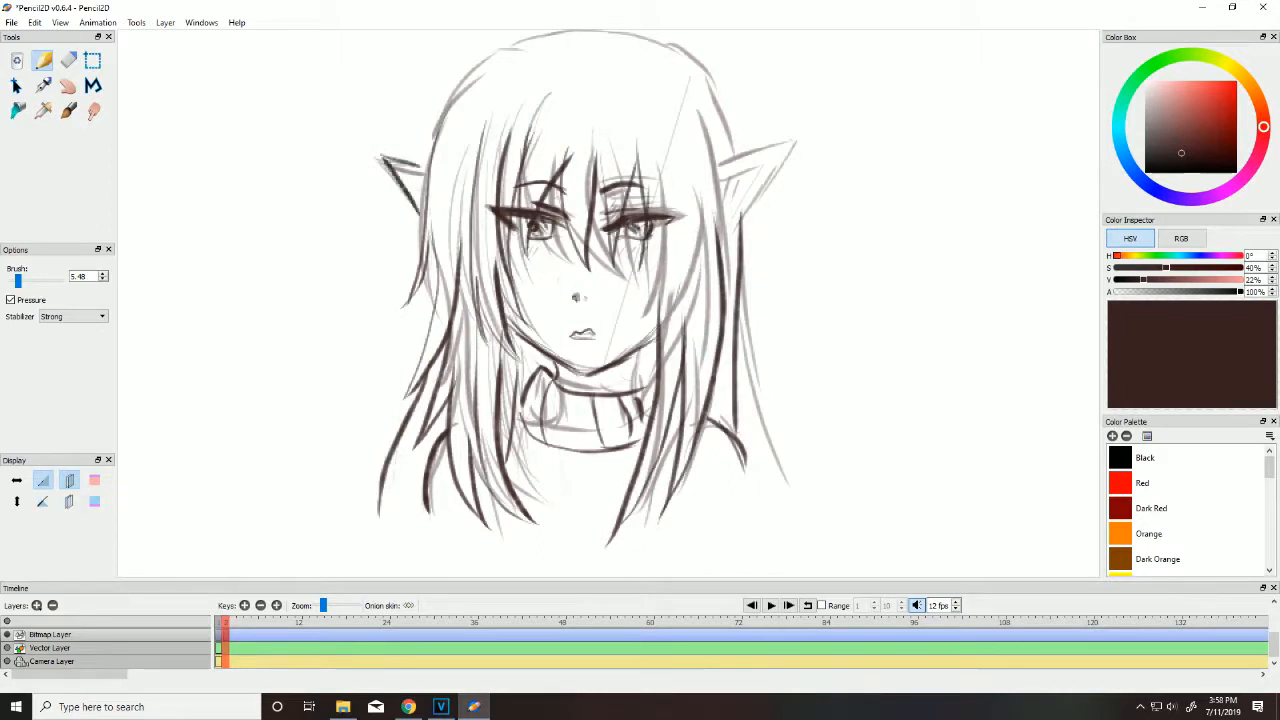
Step: Draw the right pointed ear and the outline of the head's crown on frame 2
left_click_drag(696, 104, 722, 240)
mouse_move(710, 182)
left_mouse_down()
mouse_move(720, 262)
mouse_move(794, 143)
left_mouse_up()
left_click_drag(794, 146, 742, 230)
left_click_drag(430, 150, 472, 64)
mouse_move(506, 45)
left_mouse_down()
mouse_move(575, 30)
mouse_move(668, 48)
left_mouse_up()
left_click_drag(650, 32, 722, 142)
left_click_drag(688, 60, 740, 160)
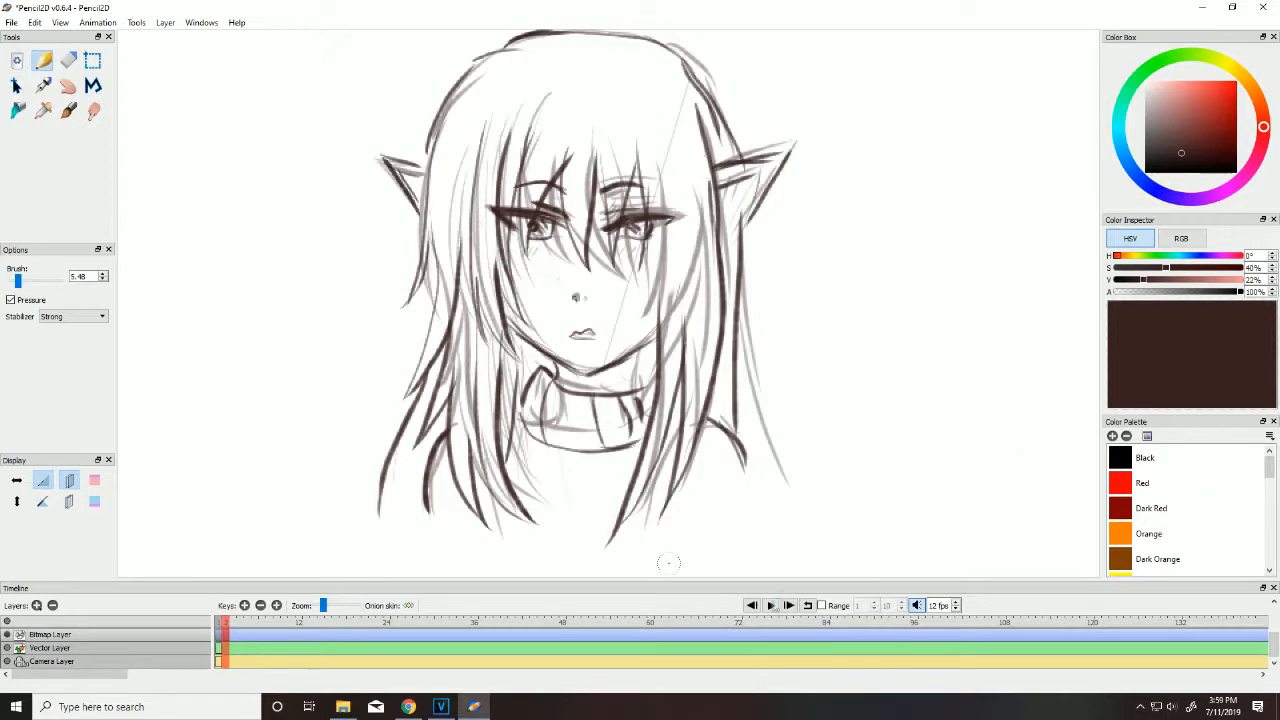
Step: Duplicate the completed frame 2 as the next frame and undo the last change
key("F6")
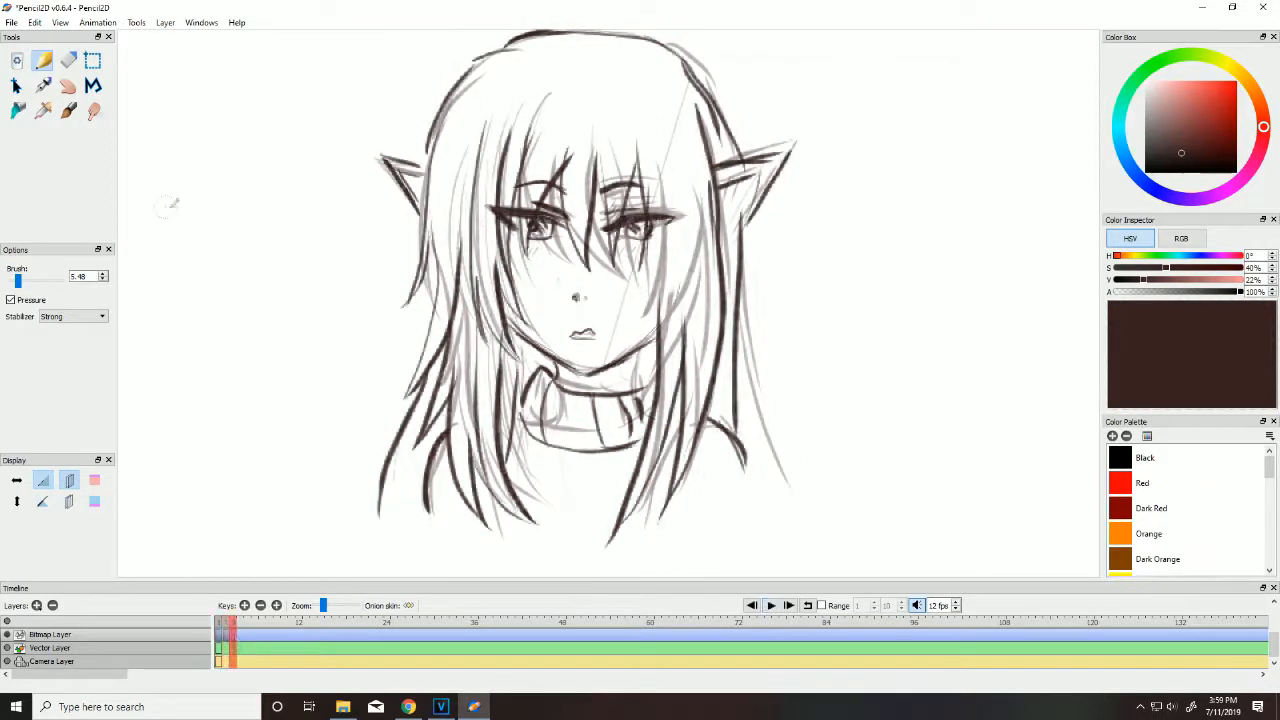
left_click(36, 23)
left_click(52, 38)
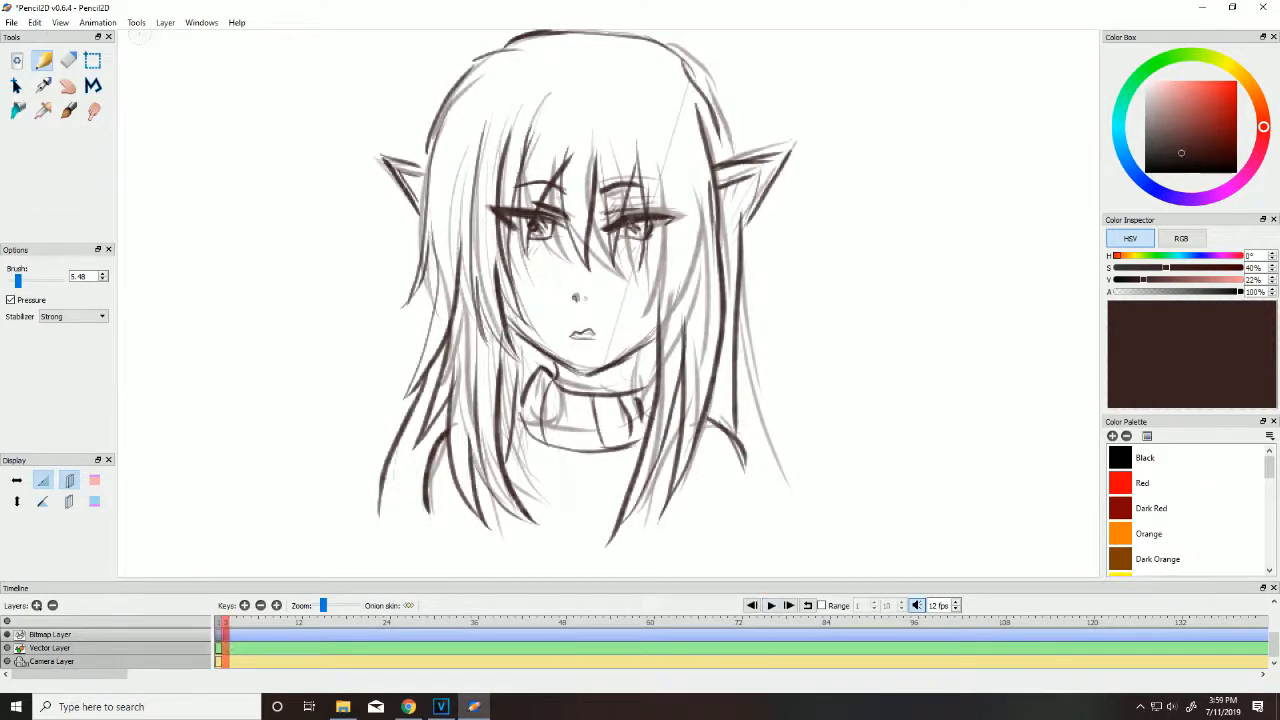
Step: Add frame 3 to the bitmap layer and draw the lowered eyelids, nose and mouth over the onion skin
left_click(137, 23)
mouse_move(98, 26)
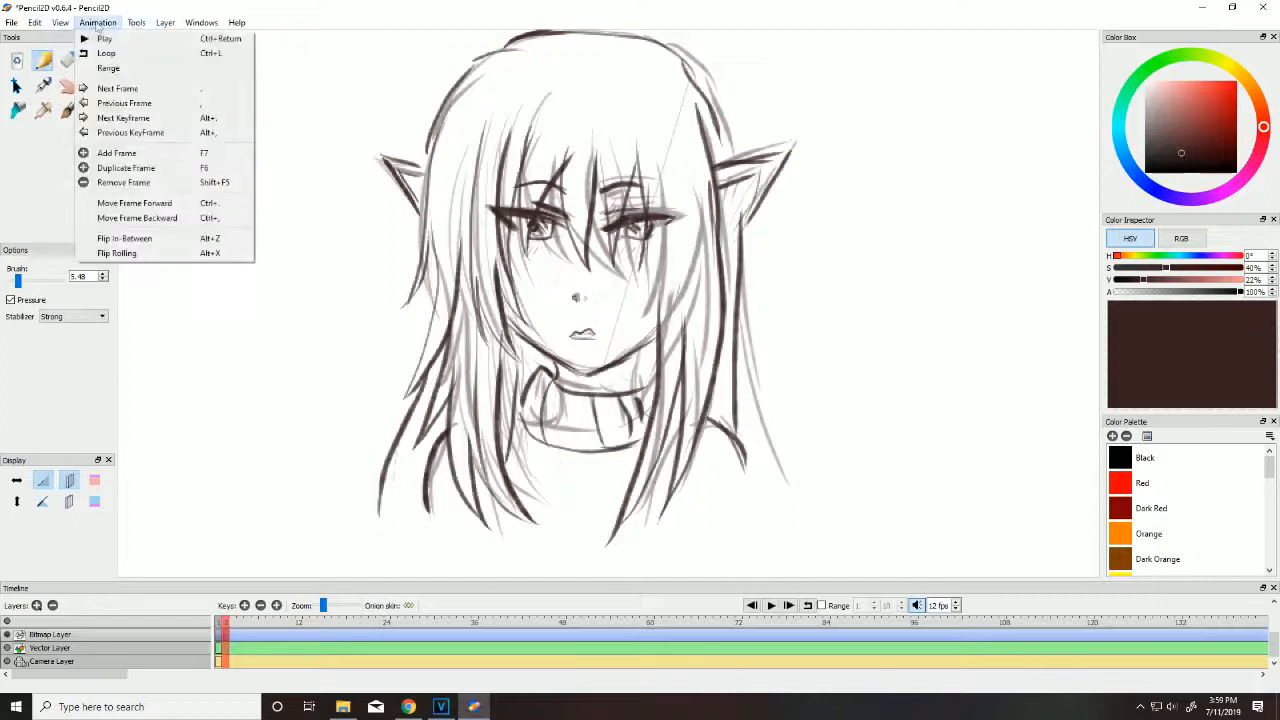
left_click(117, 153)
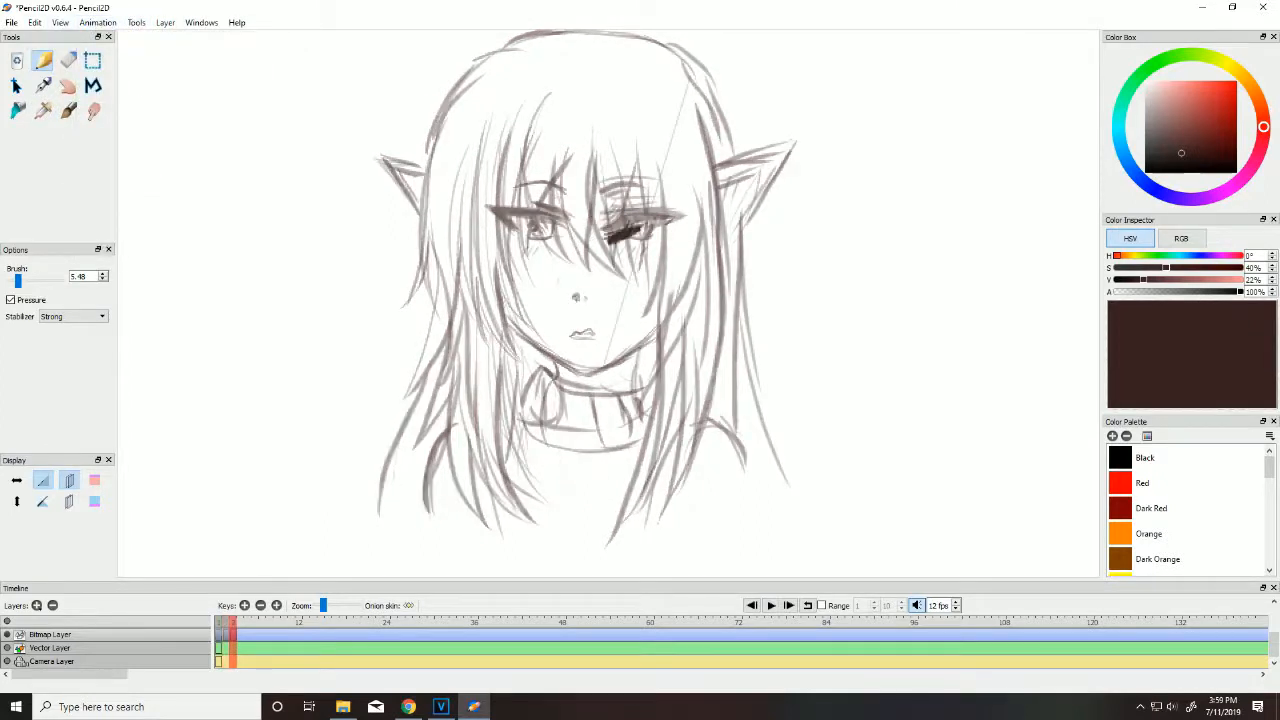
left_click_drag(575, 297, 578, 295)
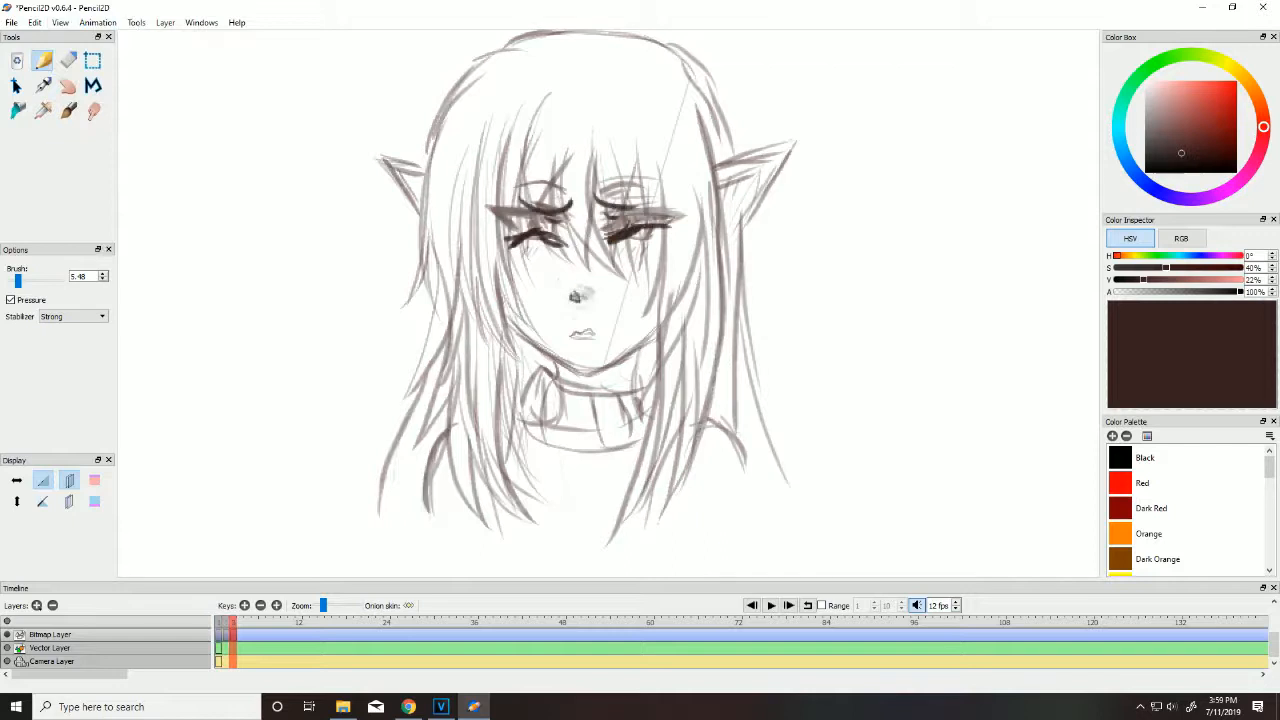
Step: Draw the left-side hair strands and the jawline on frame 3
left_click_drag(446, 118, 422, 246)
left_click_drag(448, 172, 375, 308)
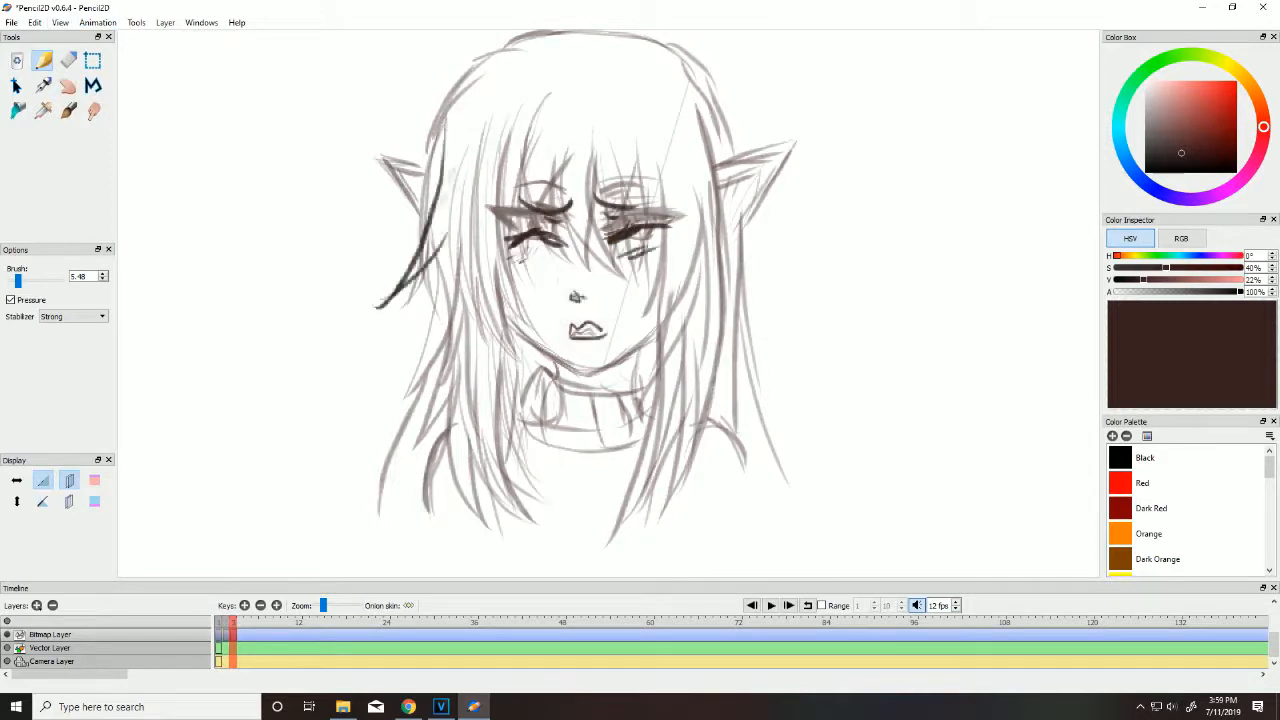
left_click_drag(462, 210, 408, 374)
left_click_drag(498, 222, 482, 388)
left_click_drag(440, 328, 436, 545)
left_click_drag(470, 370, 505, 550)
mouse_move(502, 260)
left_mouse_down()
mouse_move(565, 370)
mouse_move(655, 336)
left_mouse_up()
left_click_drag(498, 282, 506, 446)
Step: Draw the turtleneck collar with its ribbing on frame 3
left_click_drag(548, 358, 522, 418)
left_click_drag(522, 420, 615, 440)
left_click_drag(556, 378, 652, 396)
left_click_drag(550, 386, 544, 430)
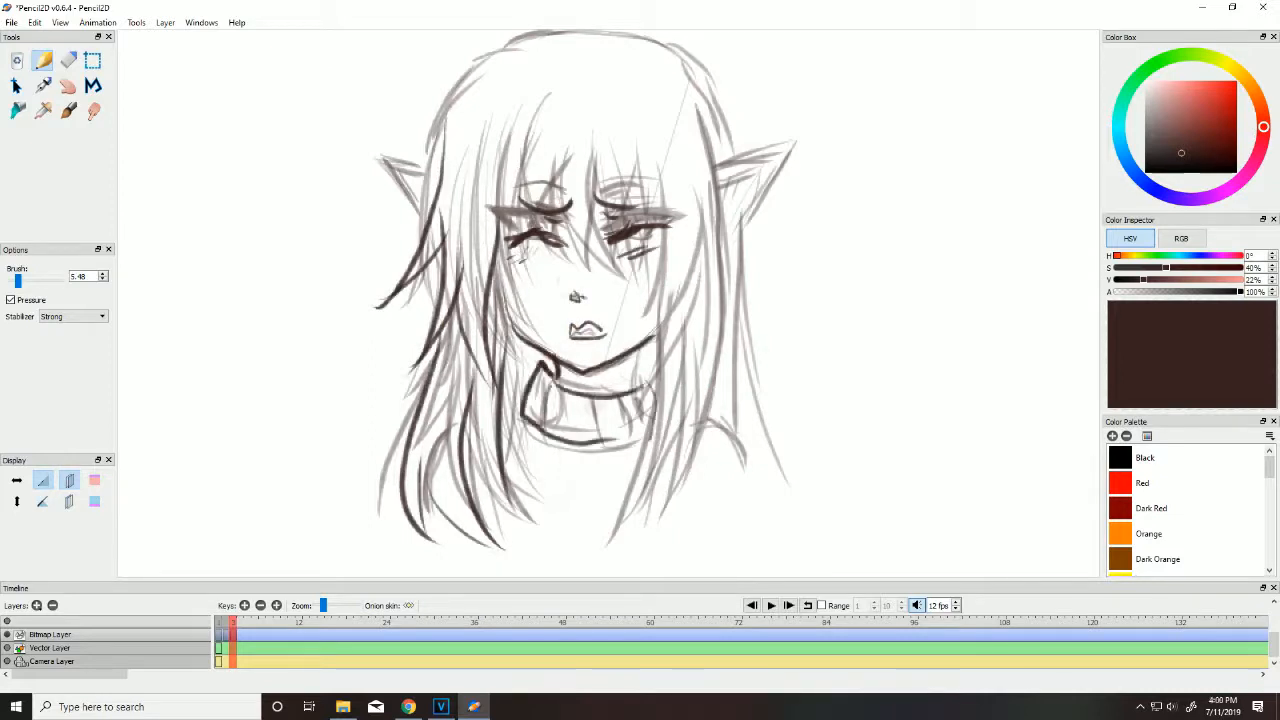
Step: Draw the bangs across the forehead and the inner strand beside the face on frame 3
left_click_drag(516, 100, 490, 296)
left_click_drag(562, 104, 534, 266)
left_click_drag(582, 134, 540, 290)
mouse_move(638, 154)
left_mouse_down()
mouse_move(562, 292)
mouse_move(640, 346)
left_mouse_up()
Step: Draw the long right-side hair strands and the right shoulder on frame 3
left_click_drag(694, 206, 626, 498)
left_click_drag(698, 258, 630, 514)
left_click_drag(656, 390, 573, 549)
left_click_drag(711, 168, 724, 427)
left_click_drag(713, 428, 743, 495)
left_click_drag(739, 222, 748, 454)
Step: Draw both pointed ears, the crown of the head and the left shoulder on frame 3
mouse_move(690, 91)
left_mouse_down()
mouse_move(722, 212)
mouse_move(780, 146)
left_mouse_up()
left_click_drag(776, 152, 746, 226)
left_click_drag(386, 134, 428, 210)
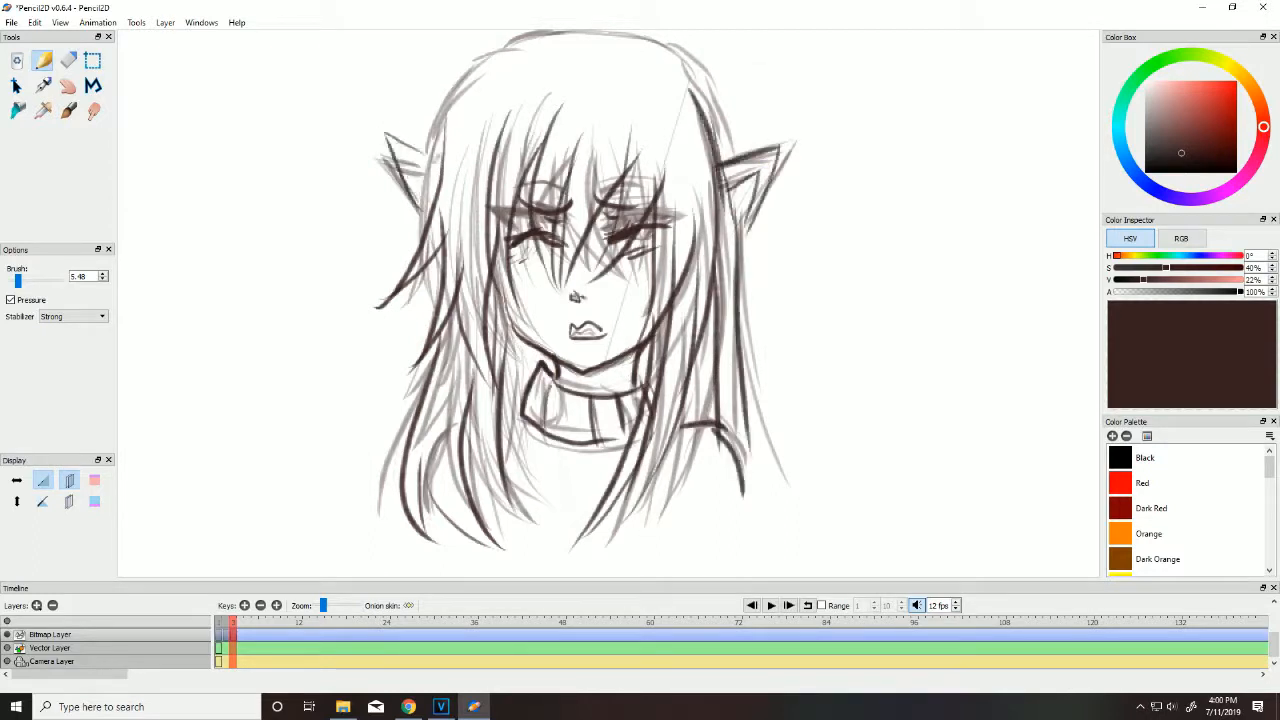
mouse_move(422, 148)
left_mouse_down()
mouse_move(554, 28)
mouse_move(722, 110)
left_mouse_up()
left_click_drag(688, 44, 730, 152)
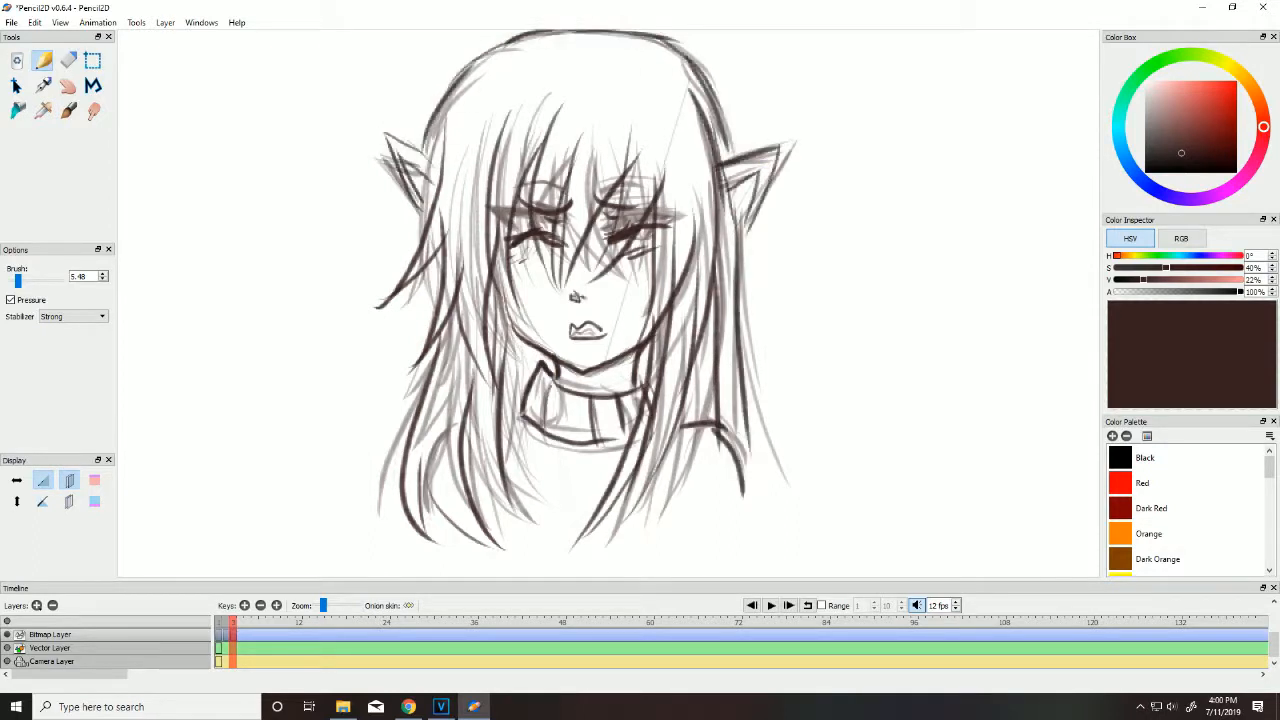
left_click_drag(522, 410, 504, 500)
left_click_drag(446, 432, 418, 526)
Step: Play the animation at several speeds and set the frame rate to 8 fps
left_click(772, 607)
left_click(956, 602)
left_click(956, 602)
left_click(956, 602)
left_click(956, 602)
left_click(772, 607)
left_click(956, 609)
left_click(956, 609)
left_click(956, 609)
left_click(956, 609)
left_click(956, 609)
left_click(956, 609)
left_click(771, 607)
left_click(771, 607)
left_click(956, 609)
left_click(956, 609)
left_click(772, 606)
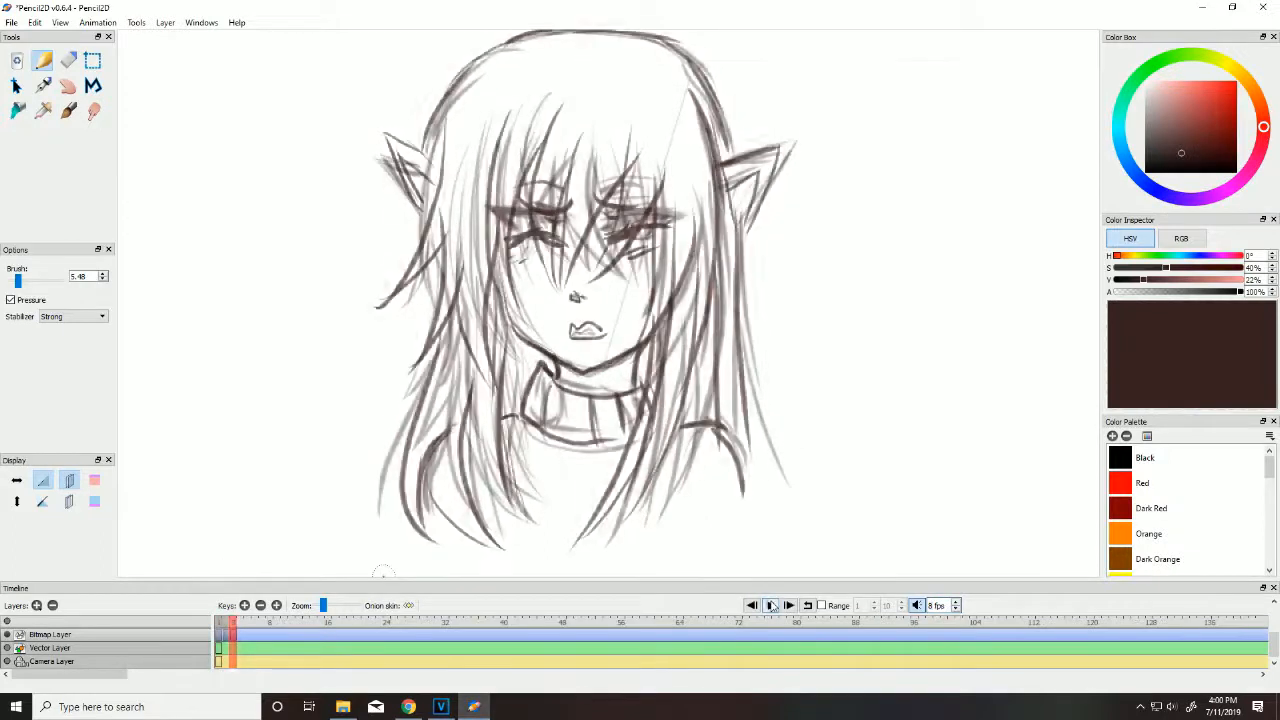
Step: Add frame 4 to the bitmap layer
left_click(99, 22)
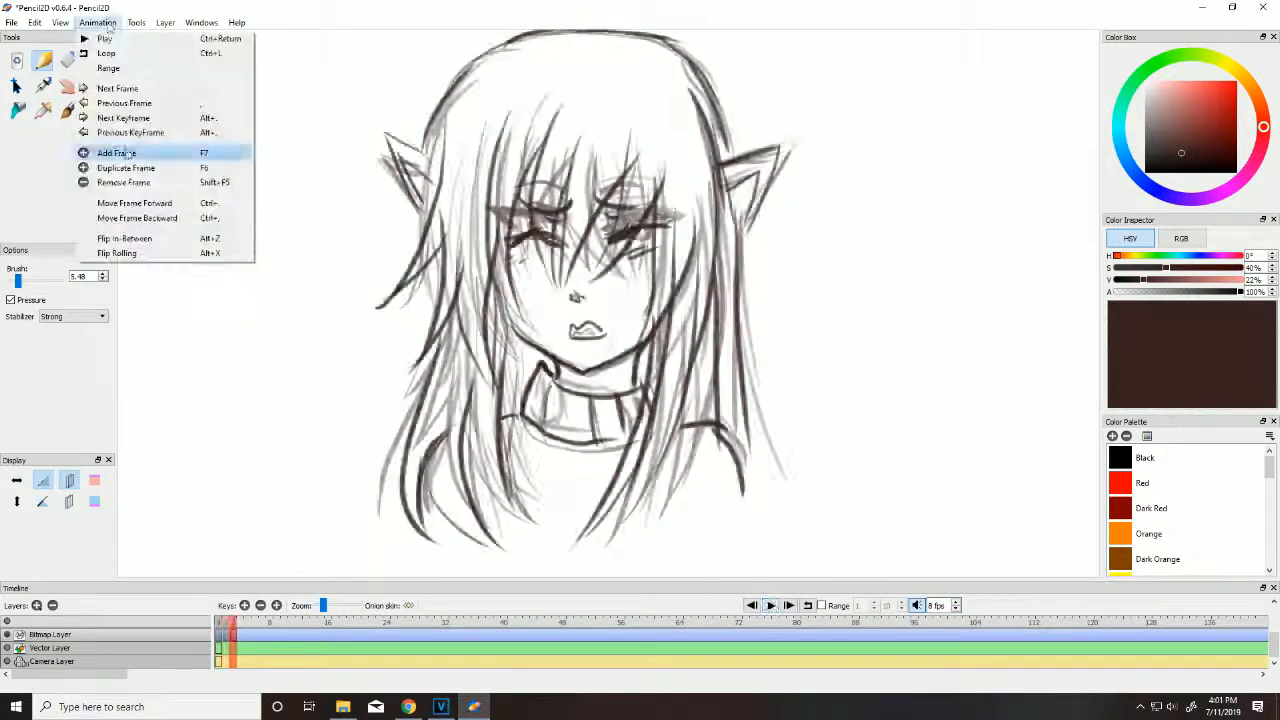
left_click(118, 152)
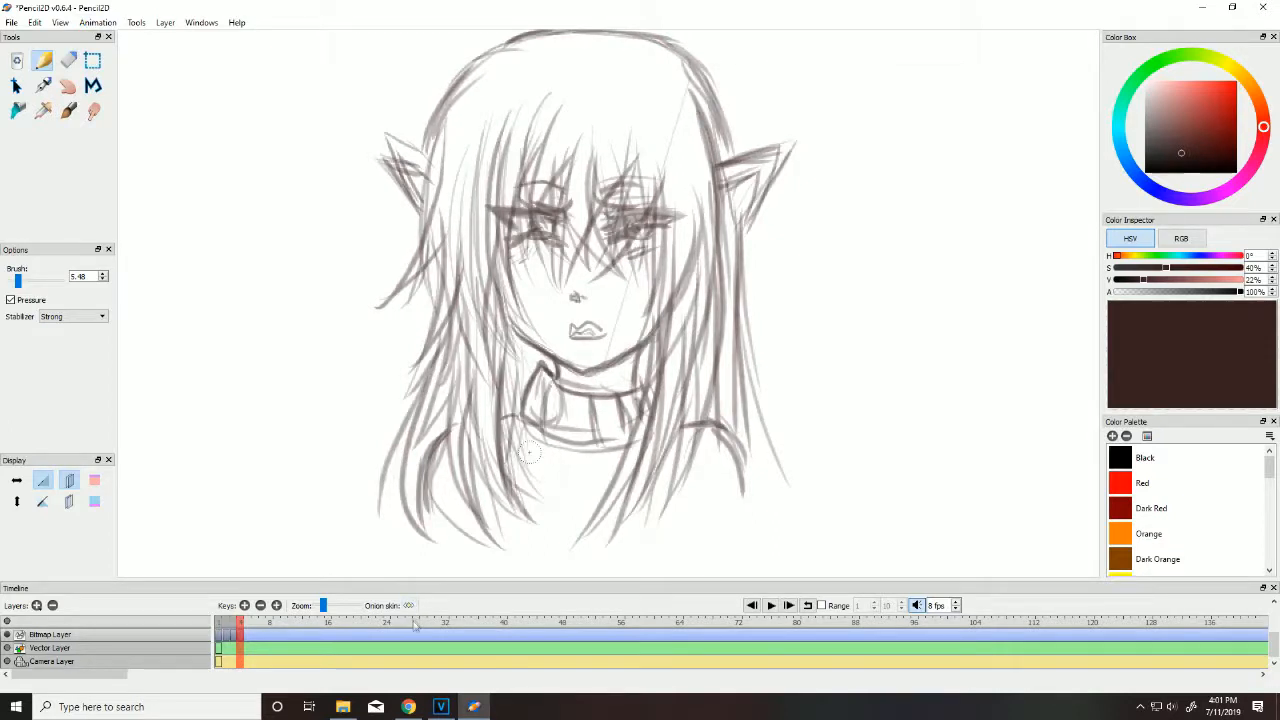
Step: Try the previous and next onion-skin display options and their color tints on the empty frame
left_click(69, 481)
left_click(69, 481)
left_click(69, 502)
left_click(95, 481)
left_click(95, 502)
left_click(95, 502)
left_click(95, 502)
left_click(69, 481)
left_click(69, 481)
left_click(69, 481)
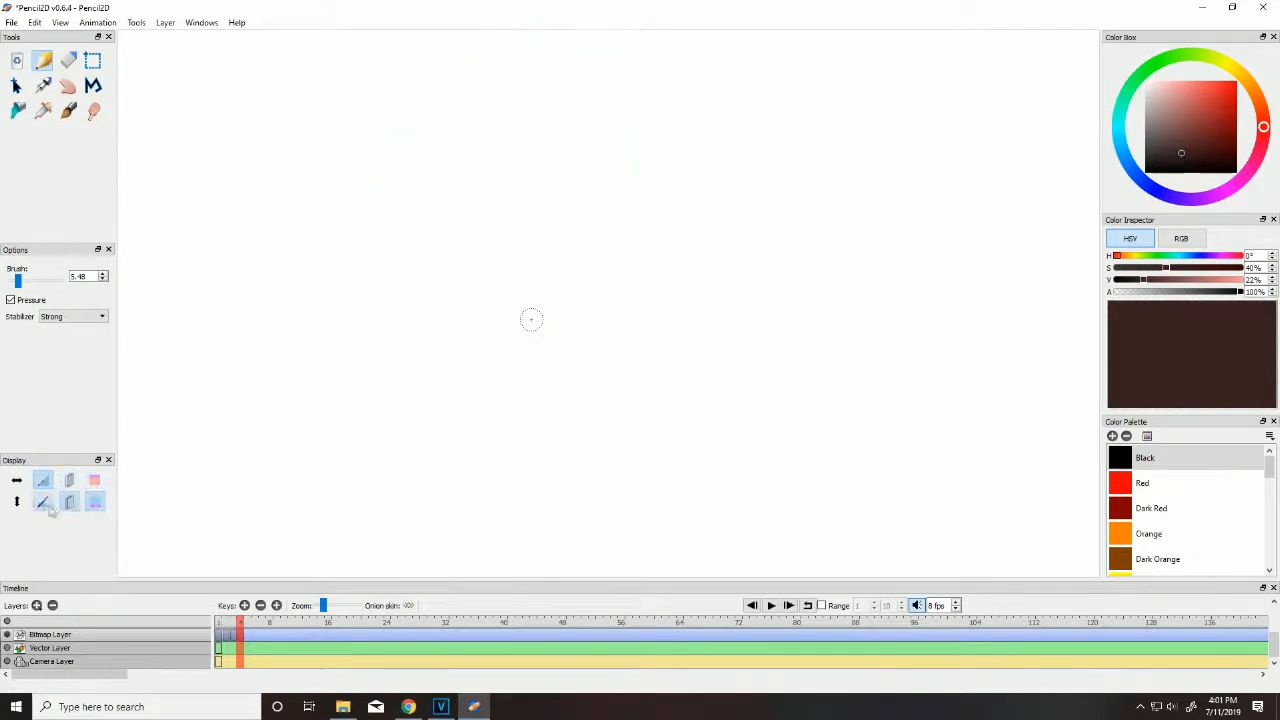
left_click(69, 502)
left_click(69, 481)
left_click(95, 481)
left_click(95, 502)
left_click(95, 481)
Step: Draw the jawline, nose and closed eyes on frame 4, undoing a stray stroke
mouse_move(500, 266)
left_mouse_down()
mouse_move(524, 341)
mouse_move(568, 368)
mouse_move(520, 332)
mouse_move(638, 348)
left_mouse_up()
left_click(35, 22)
left_click(48, 39)
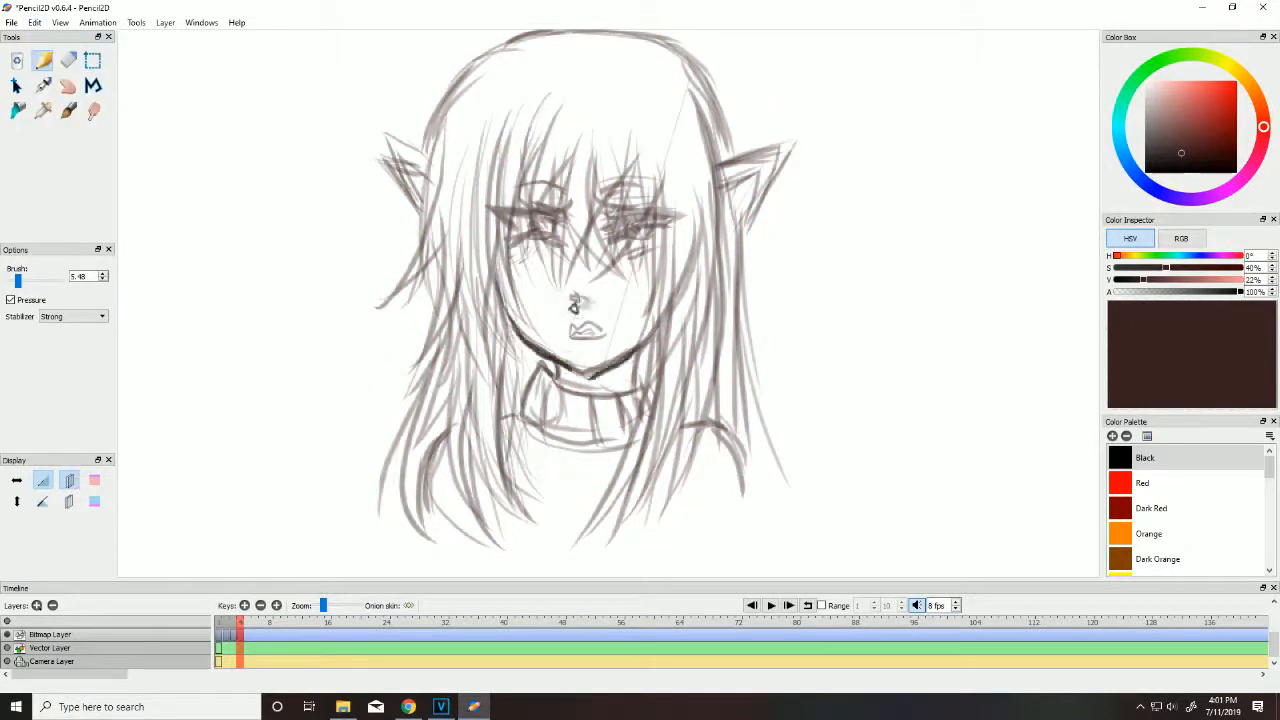
left_click_drag(604, 244, 676, 234)
left_click_drag(494, 257, 572, 242)
Step: Draw the outward-blown left hair strands and the bangs on frame 4
left_click_drag(449, 107, 337, 302)
mouse_move(421, 243)
left_mouse_down()
mouse_move(470, 393)
mouse_move(502, 413)
left_mouse_up()
left_click_drag(620, 106, 657, 68)
scroll(789, 533, "down", 2)
scroll(616, 104, "up", 2)
left_click_drag(528, 98, 560, 290)
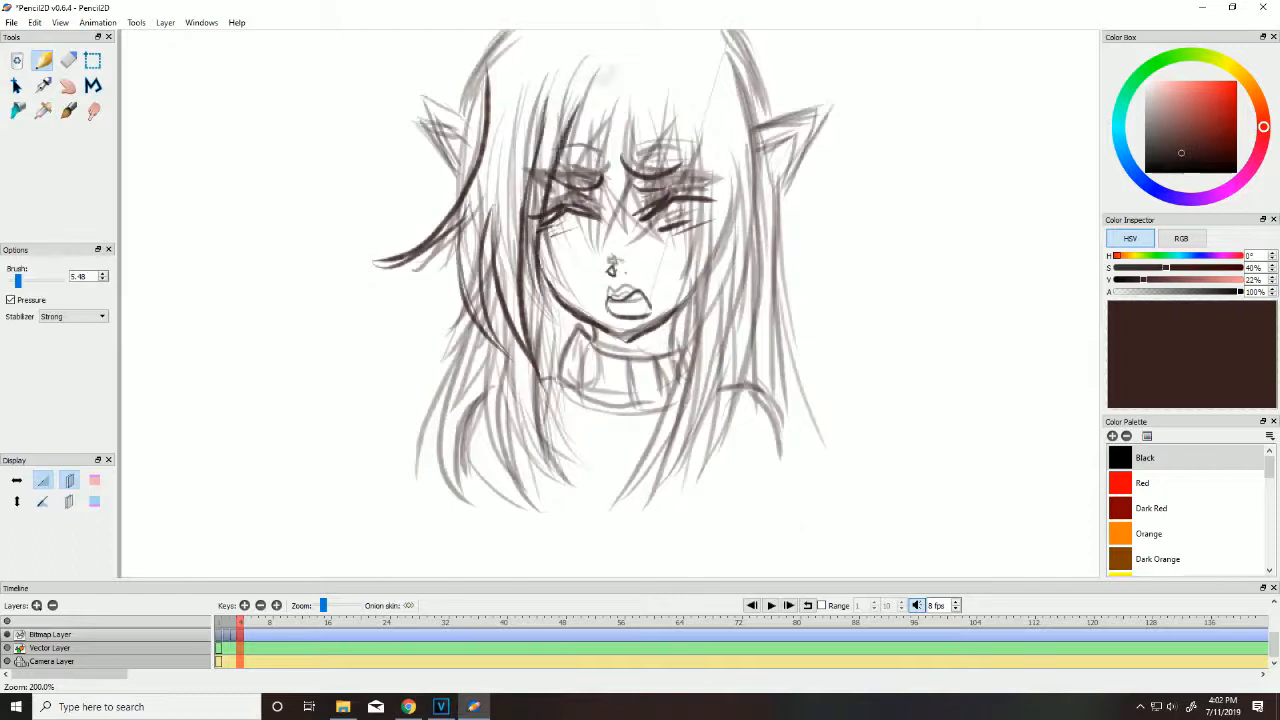
left_click_drag(575, 85, 620, 260)
left_click_drag(662, 90, 695, 345)
Step: Draw the lower left hair strands sweeping outward and the left shoulder line on frame 4
left_click_drag(462, 315, 378, 525)
left_click_drag(484, 354, 436, 525)
mouse_move(482, 360)
left_mouse_down()
mouse_move(454, 518)
mouse_move(499, 550)
left_mouse_up()
mouse_move(515, 380)
left_mouse_down()
mouse_move(549, 520)
mouse_move(458, 474)
left_mouse_up()
left_click_drag(516, 381, 560, 398)
Step: Draw the turtleneck collar and its rib lines on frame 4
left_click_drag(576, 329, 549, 390)
left_click_drag(576, 329, 669, 370)
left_click_drag(551, 388, 655, 416)
left_click_drag(586, 358, 584, 405)
left_click_drag(637, 374, 642, 411)
left_click_drag(664, 366, 674, 394)
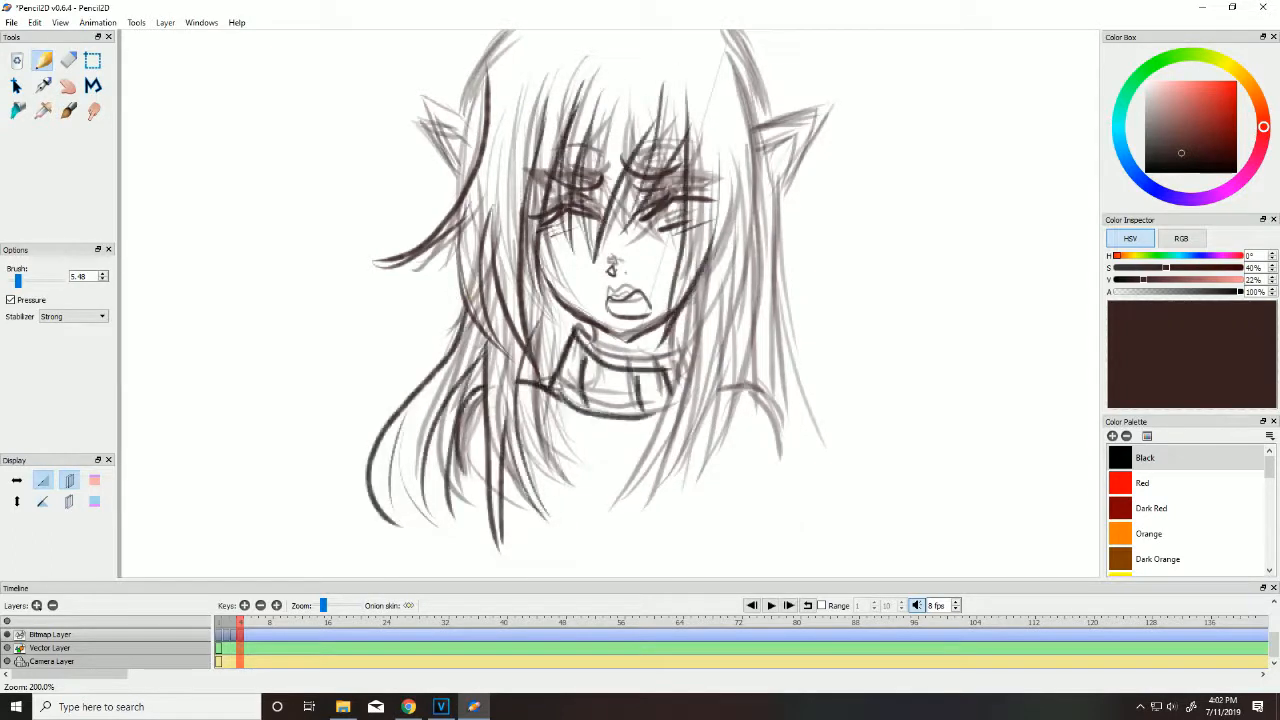
Step: Draw the long right-side hair strands on frame 4
left_click_drag(697, 268, 573, 492)
left_click_drag(706, 282, 585, 495)
left_click_drag(717, 232, 618, 529)
left_click_drag(725, 124, 712, 505)
left_click_drag(750, 142, 708, 521)
Step: Outline the right and left pointed ears on frame 4
mouse_move(757, 145)
left_mouse_down()
mouse_move(757, 514)
mouse_move(809, 124)
left_mouse_up()
left_click_drag(809, 126, 773, 194)
left_click_drag(761, 151, 797, 137)
left_click_drag(797, 137, 775, 192)
left_click_drag(432, 109, 468, 133)
left_click_drag(434, 120, 465, 175)
Step: Draw the crown of the head on frame 4
scroll(645, 95, "down", 3)
scroll(629, 51, "up", 3)
scroll(629, 51, "down", 3)
scroll(605, 40, "up", 2)
left_click_drag(588, 69, 496, 158)
mouse_move(582, 72)
left_mouse_down()
mouse_move(704, 98)
mouse_move(718, 156)
left_mouse_up()
left_click_drag(711, 130, 719, 194)
Step: Play the animation and set the frame rate to 11 fps
scroll(608, 304, "down", 1)
left_click(772, 607)
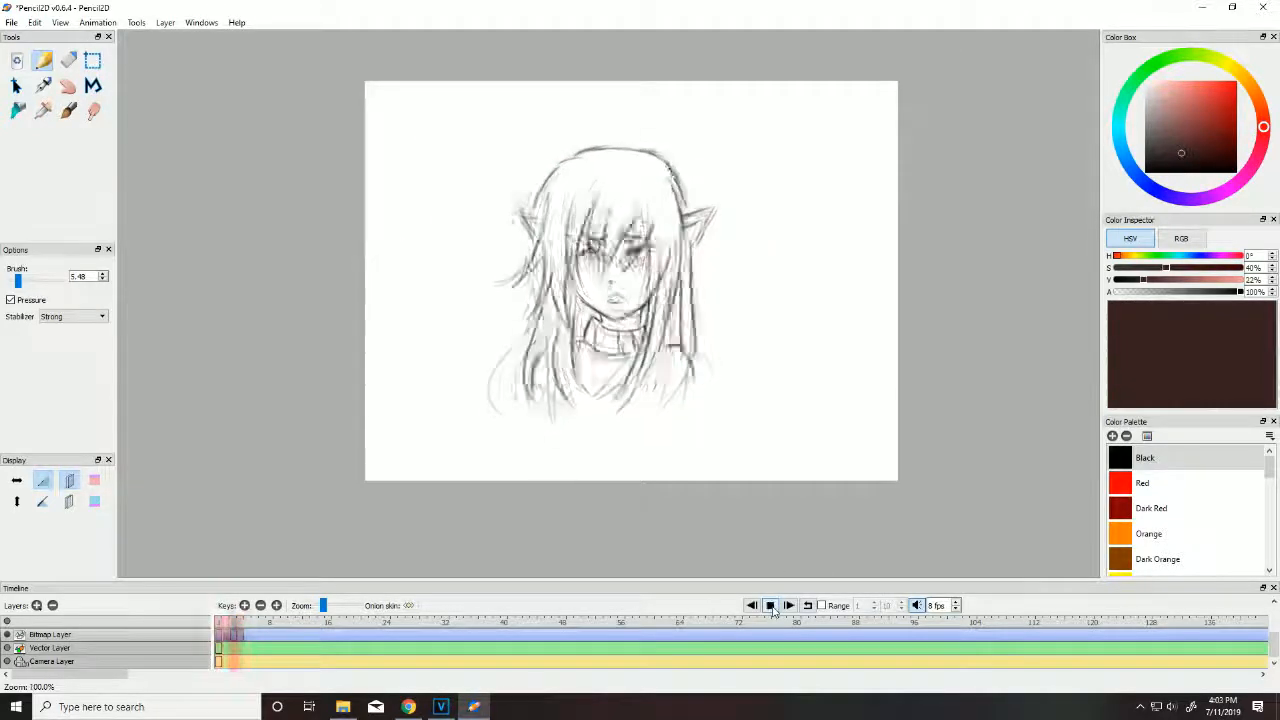
left_click(773, 609)
left_click(956, 603)
left_click(956, 603)
left_click(956, 603)
left_click(772, 607)
left_click(773, 610)
Step: Add frame 5 to the bitmap layer
left_click(62, 23)
mouse_move(102, 25)
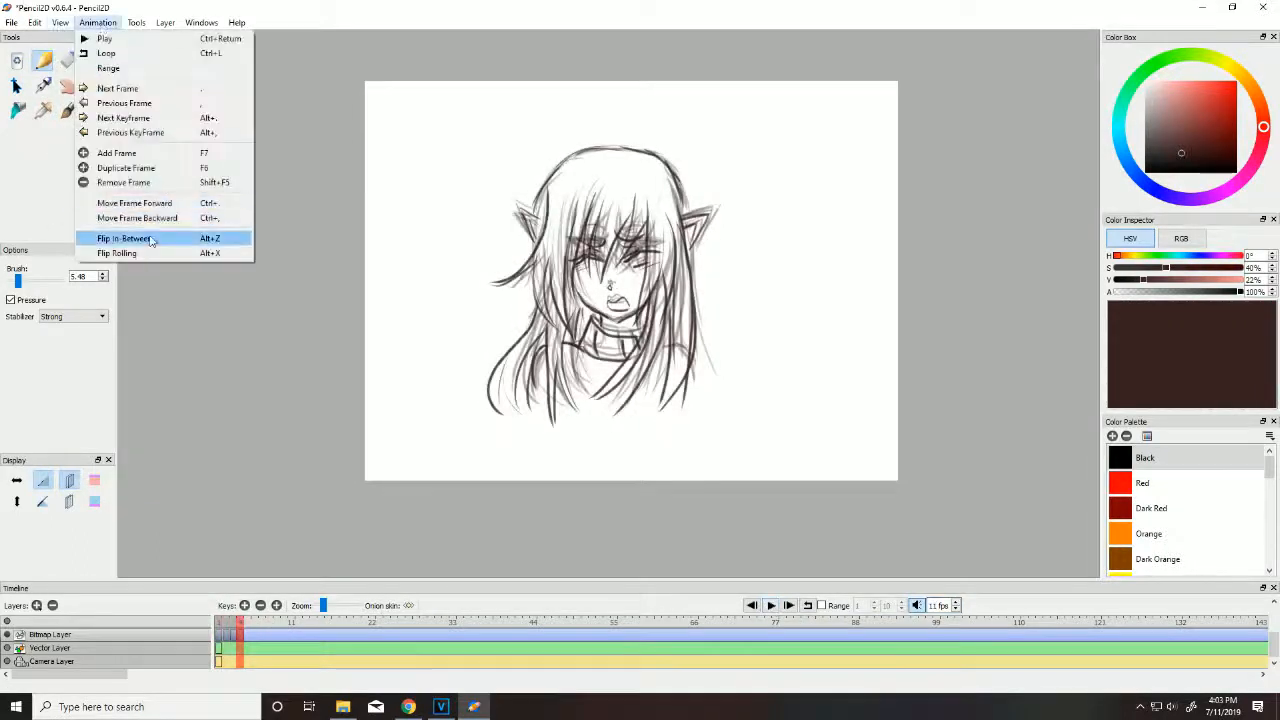
left_click(117, 153)
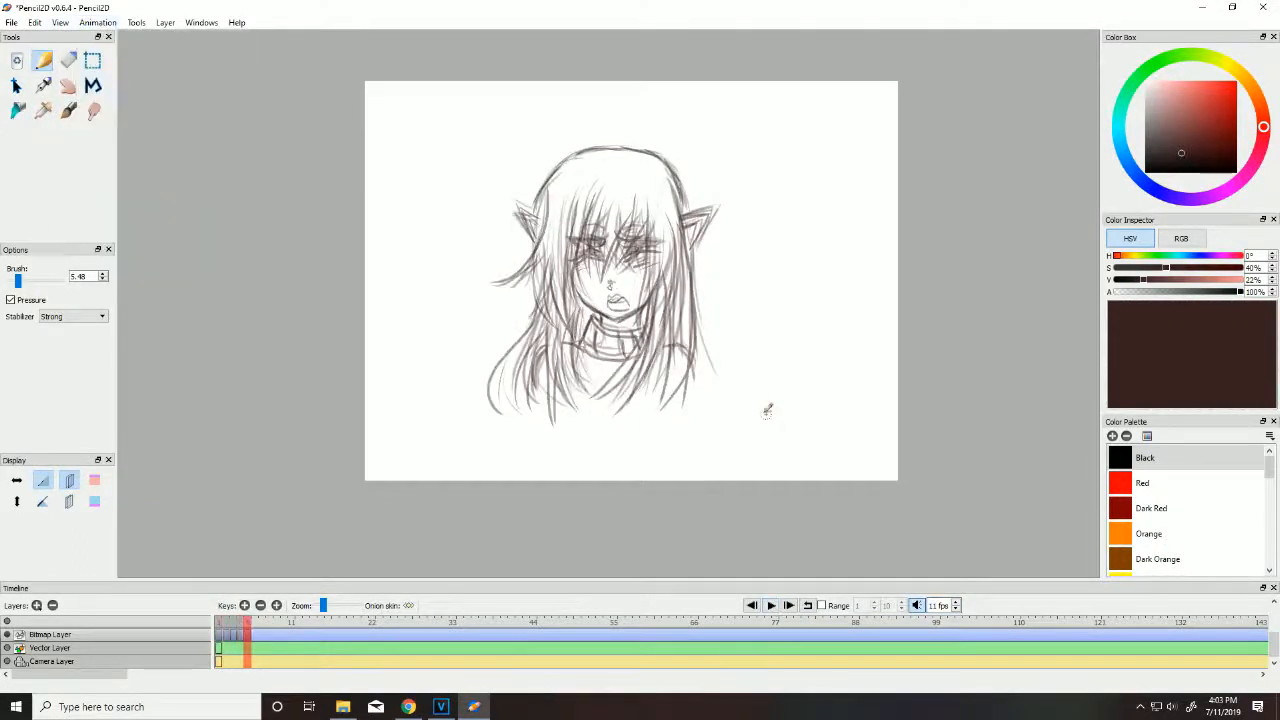
left_click(36, 22)
Step: Select the whole character drawing on frame 4, copy it and paste it onto frame 5
left_click(240, 622)
left_click(93, 61)
mouse_move(451, 123)
left_mouse_down()
mouse_move(787, 440)
mouse_move(759, 430)
left_mouse_up()
left_click(36, 22)
left_click(55, 88)
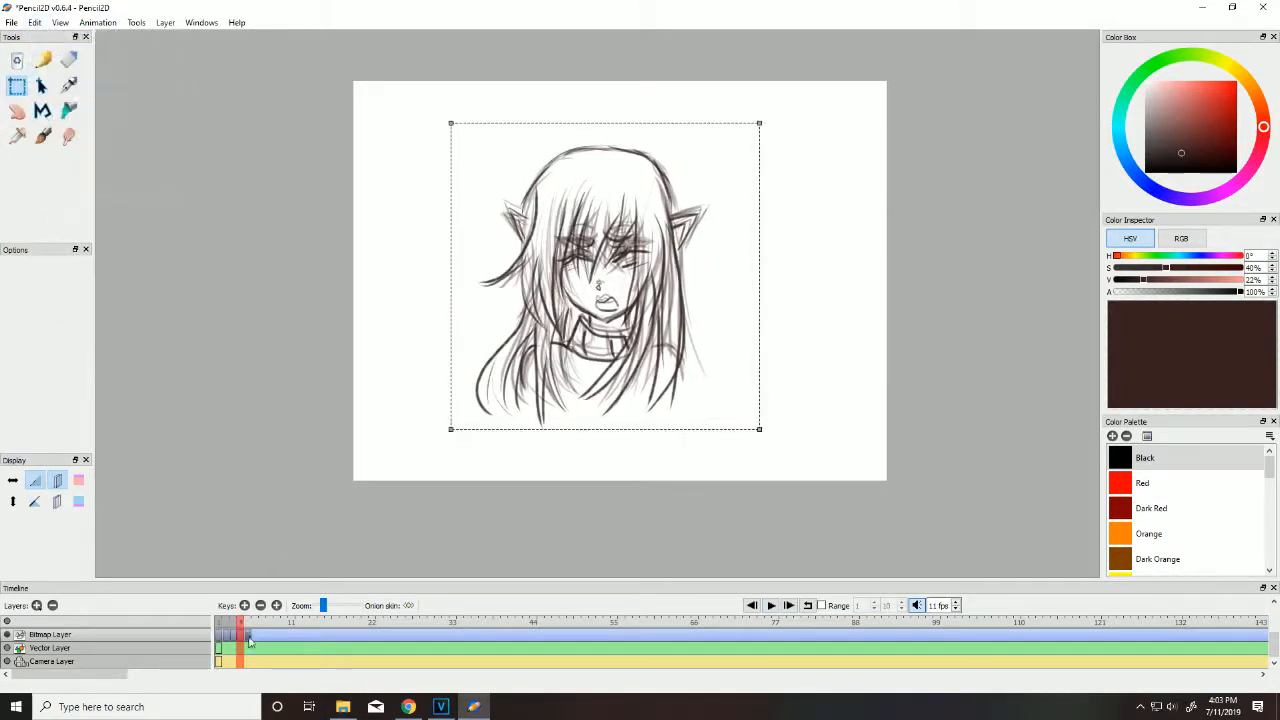
left_click(165, 22)
mouse_move(98, 22)
left_click(117, 153)
key("ctrl+v")
left_click(34, 22)
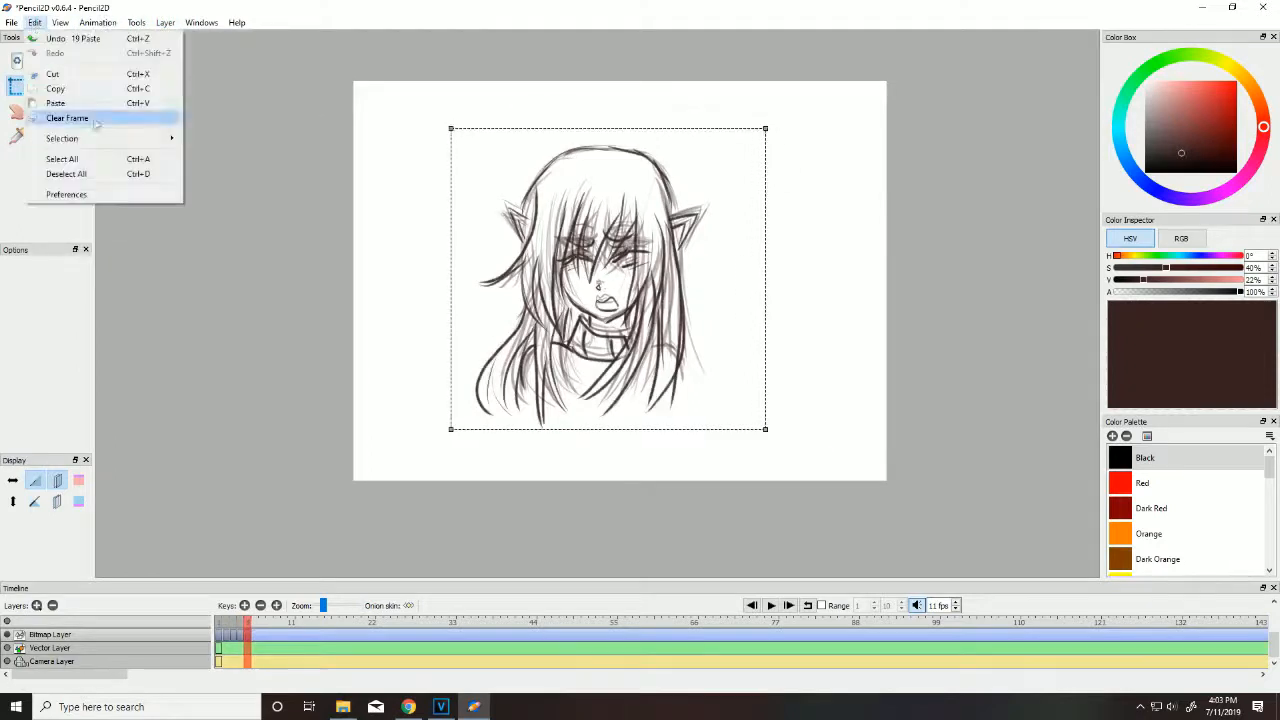
left_click(45, 114)
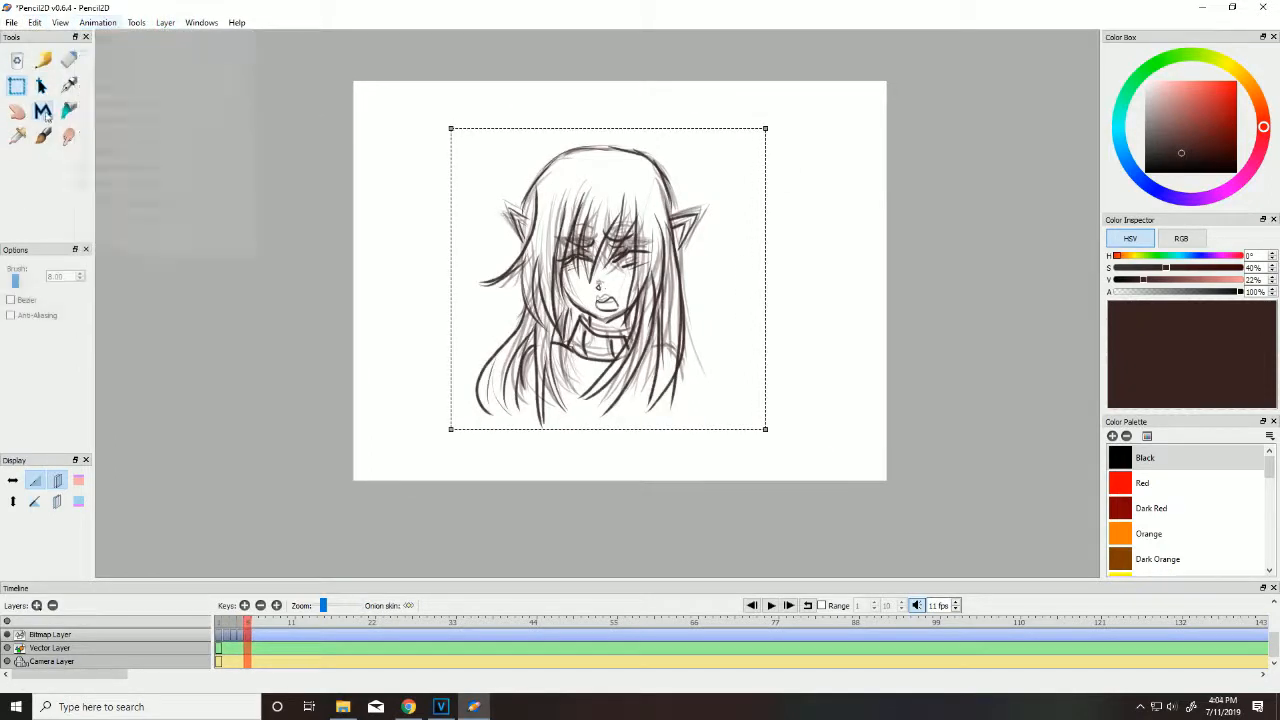
left_click(766, 129)
left_click(36, 24)
left_click(60, 38)
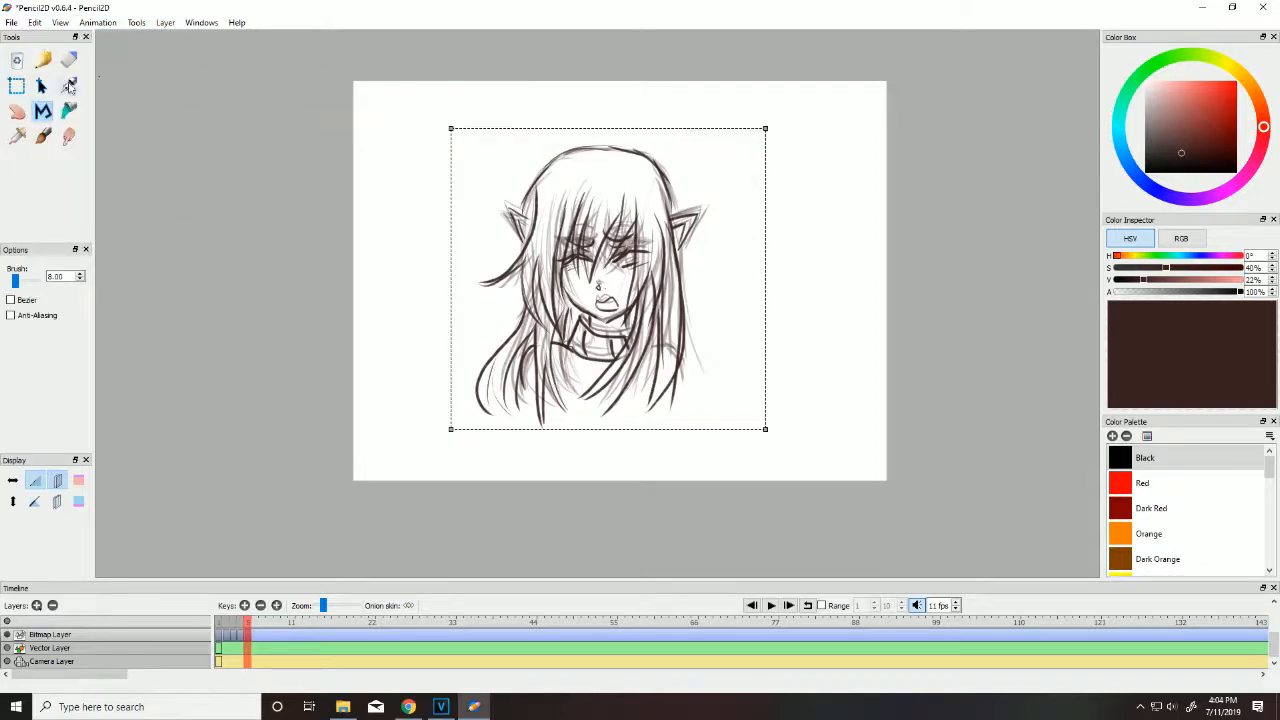
Step: Advance to frame 6 and undo the last paste
left_click(98, 22)
left_click(165, 89)
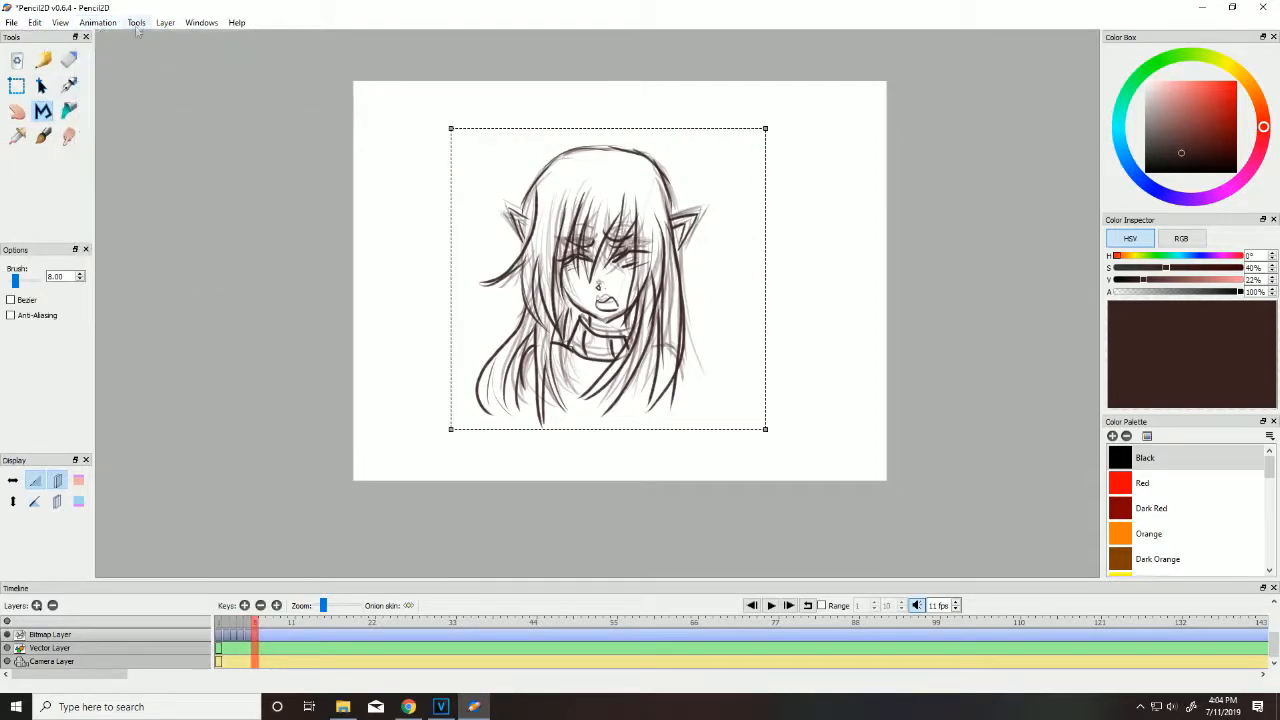
left_click(128, 23)
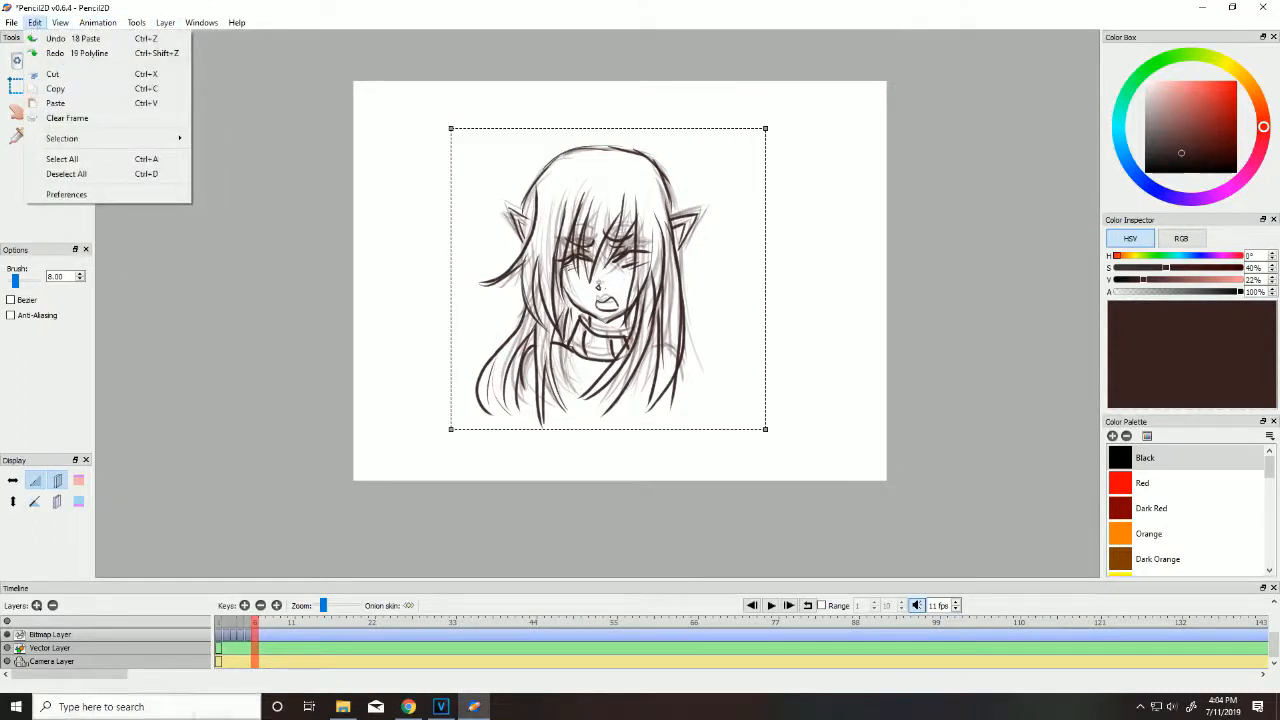
left_click(58, 38)
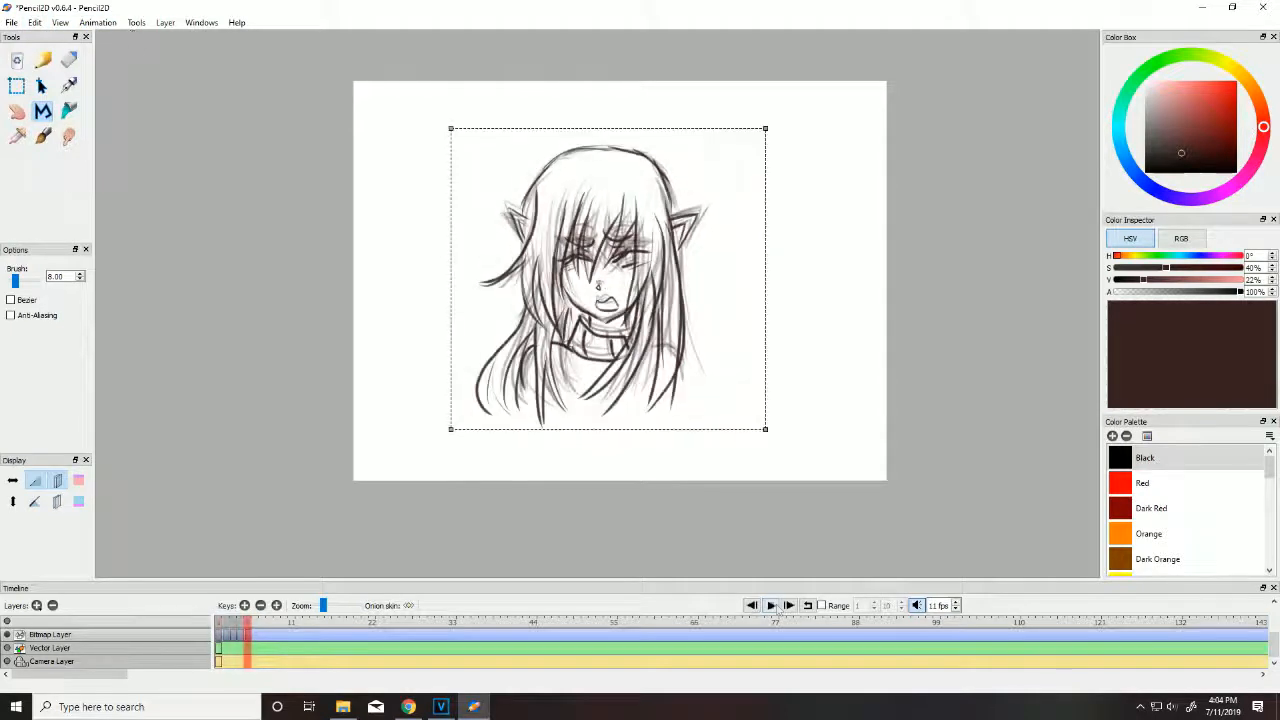
Step: Add frame 6 and draw the jawline, mouth and eyes on it with the Pencil tool
left_click(98, 22)
left_click(137, 155)
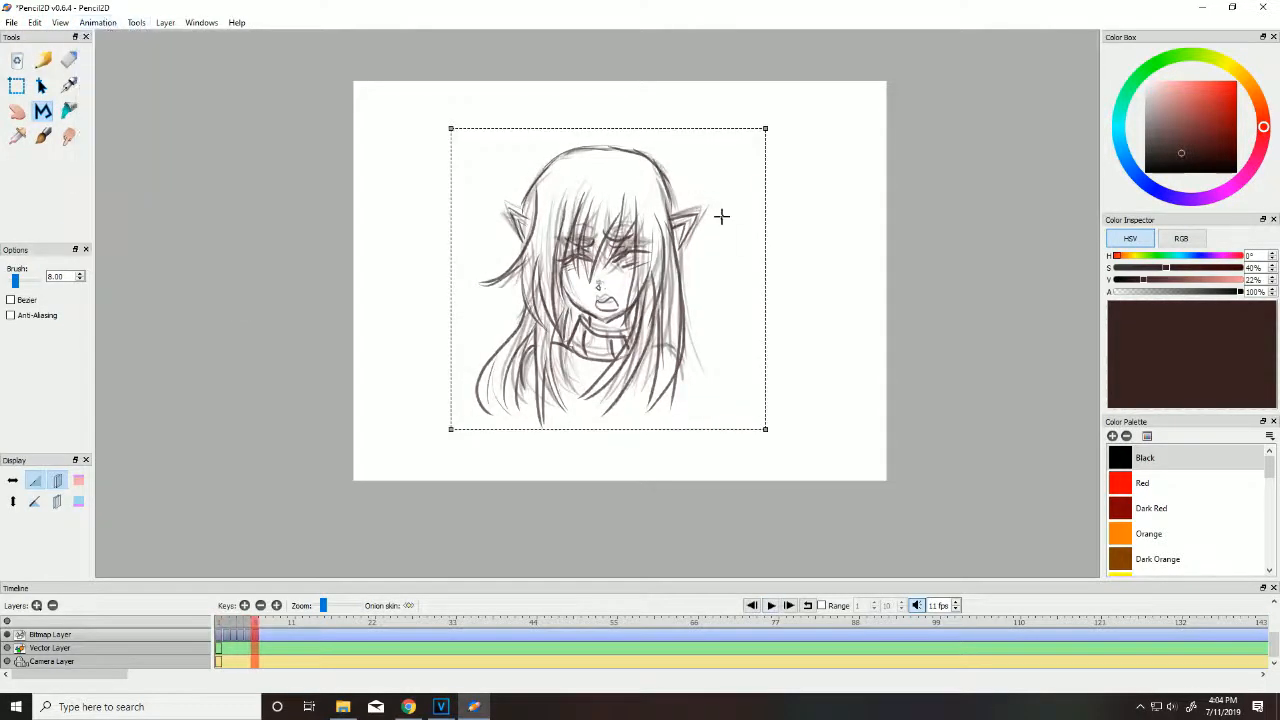
key("n")
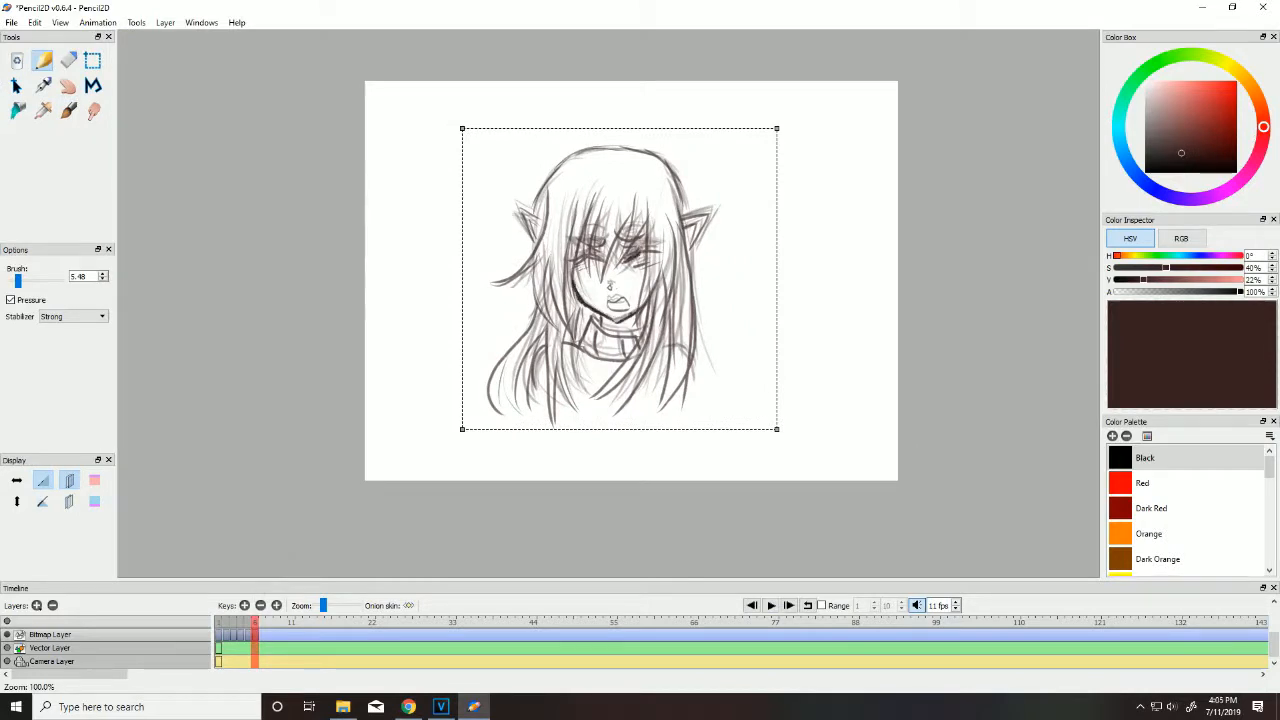
left_click_drag(608, 301, 629, 303)
left_click_drag(608, 304, 622, 308)
left_click_drag(576, 271, 587, 265)
left_click_drag(633, 269, 654, 260)
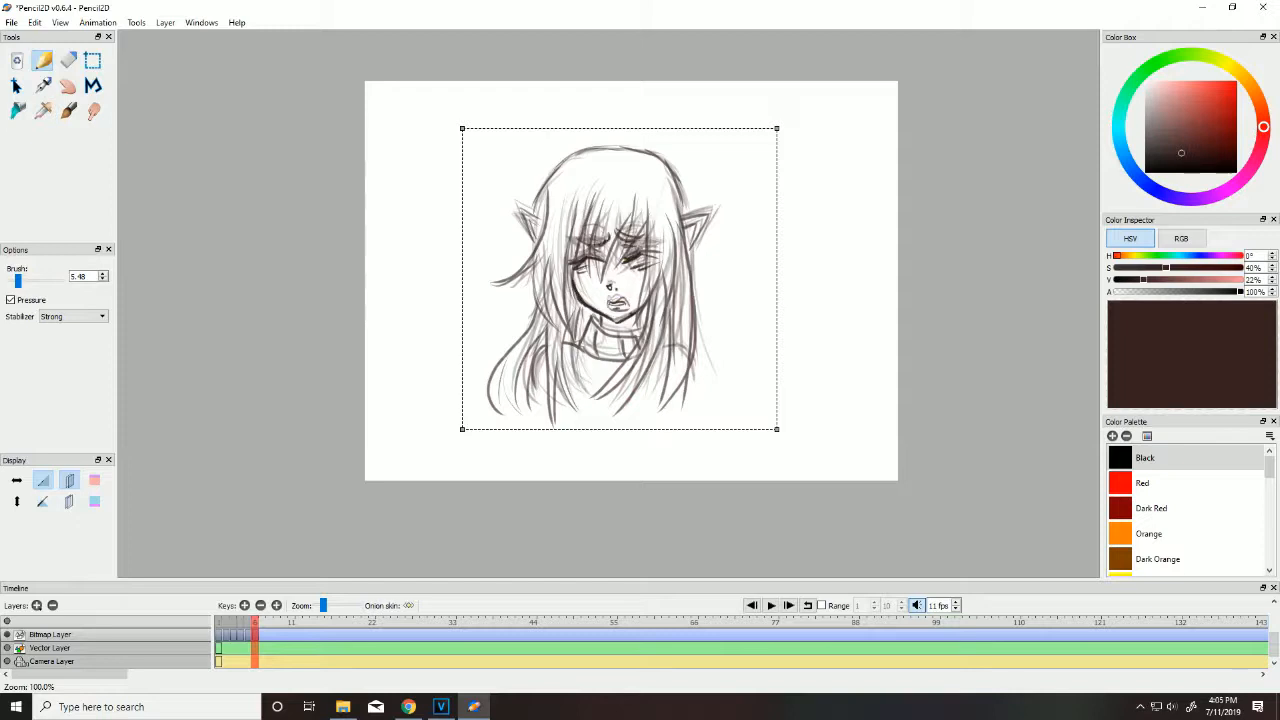
Step: Draw the right-side hair strands and the bangs on frame 6
left_click_drag(657, 288, 634, 423)
left_click_drag(664, 276, 653, 426)
left_click_drag(674, 214, 654, 424)
left_click_drag(648, 196, 662, 332)
left_click_drag(602, 192, 584, 254)
mouse_move(588, 210)
left_mouse_down()
mouse_move(598, 284)
mouse_move(617, 280)
left_mouse_up()
left_click_drag(632, 196, 616, 280)
Step: Draw the left-side hair strands and the outline of the head's crown on frame 6
left_click_drag(582, 204, 564, 324)
left_click_drag(586, 214, 566, 328)
left_click_drag(565, 234, 542, 348)
left_click_drag(544, 236, 531, 324)
left_click_drag(546, 190, 522, 330)
left_click_drag(536, 199, 666, 172)
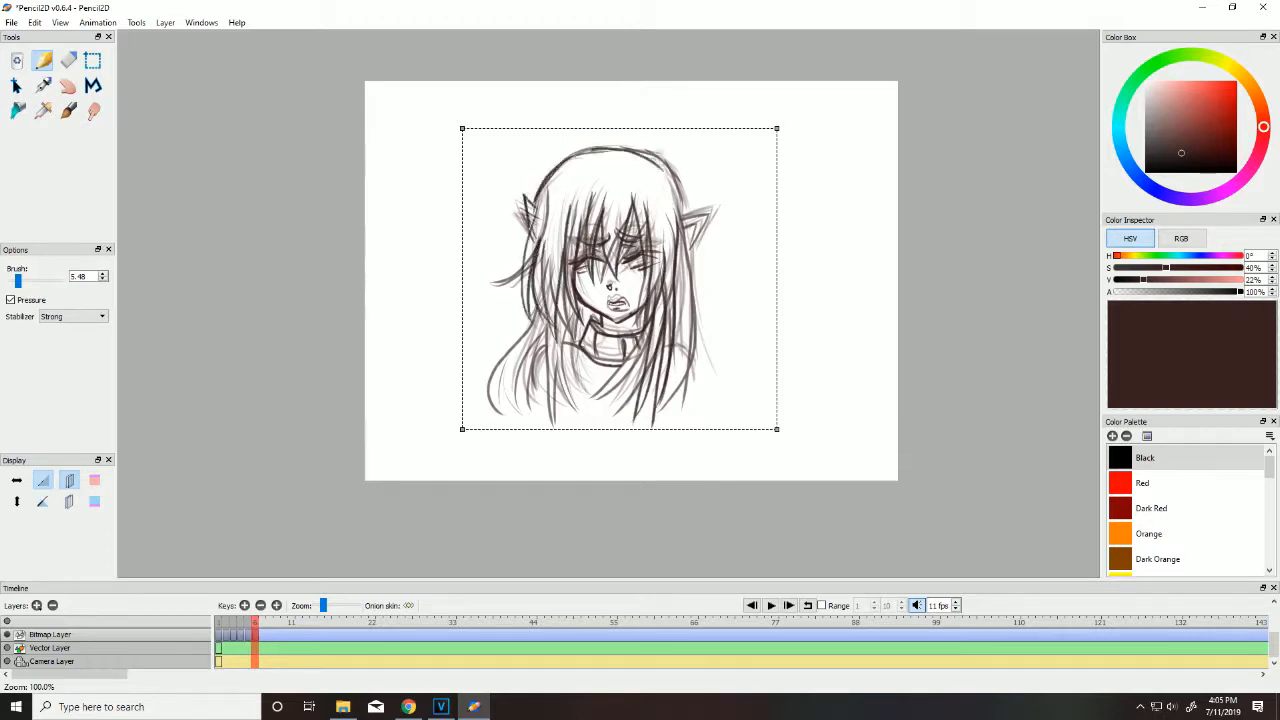
Step: Draw the remaining long hair strands on both sides of the head on frame 6 and play the animation
left_click_drag(681, 226, 683, 360)
left_click_drag(688, 246, 693, 382)
left_click_drag(692, 318, 682, 414)
left_click_drag(566, 290, 599, 437)
mouse_move(560, 315)
left_mouse_down()
mouse_move(582, 428)
mouse_move(543, 431)
left_mouse_up()
left_click_drag(544, 324, 553, 416)
left_click_drag(545, 348, 525, 388)
left_click_drag(595, 352, 578, 394)
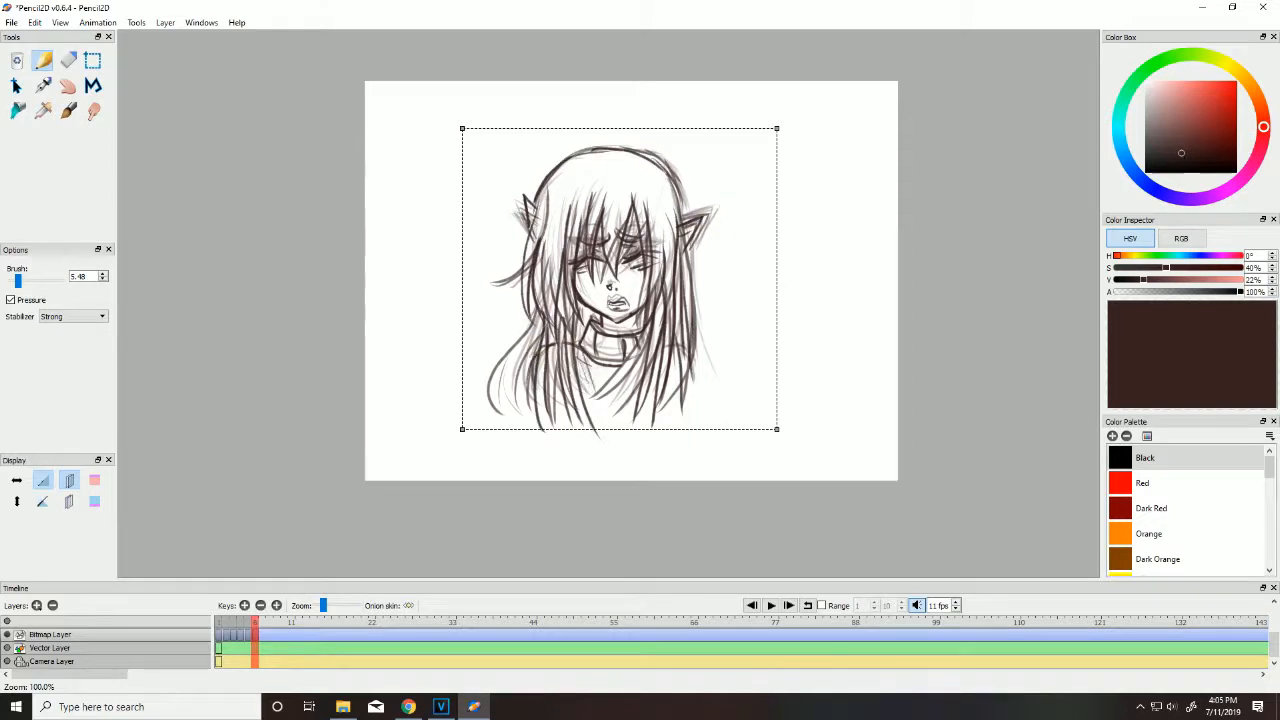
left_click(771, 606)
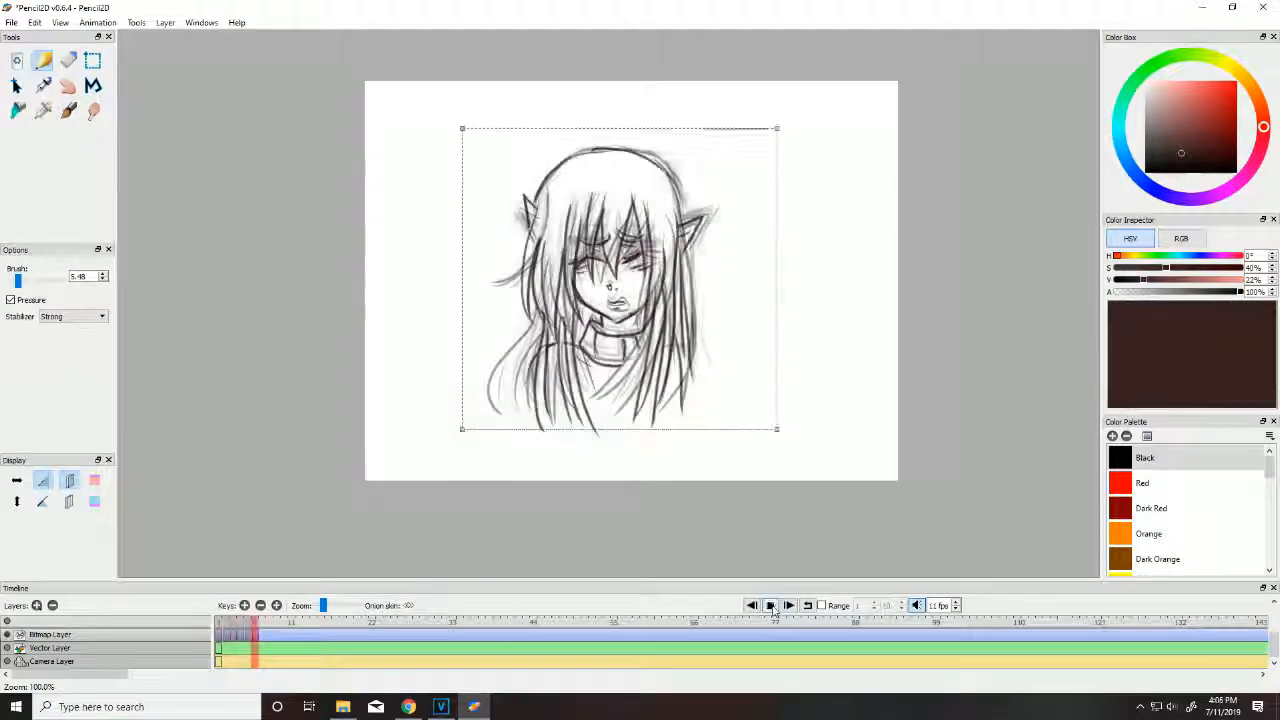
left_click(771, 606)
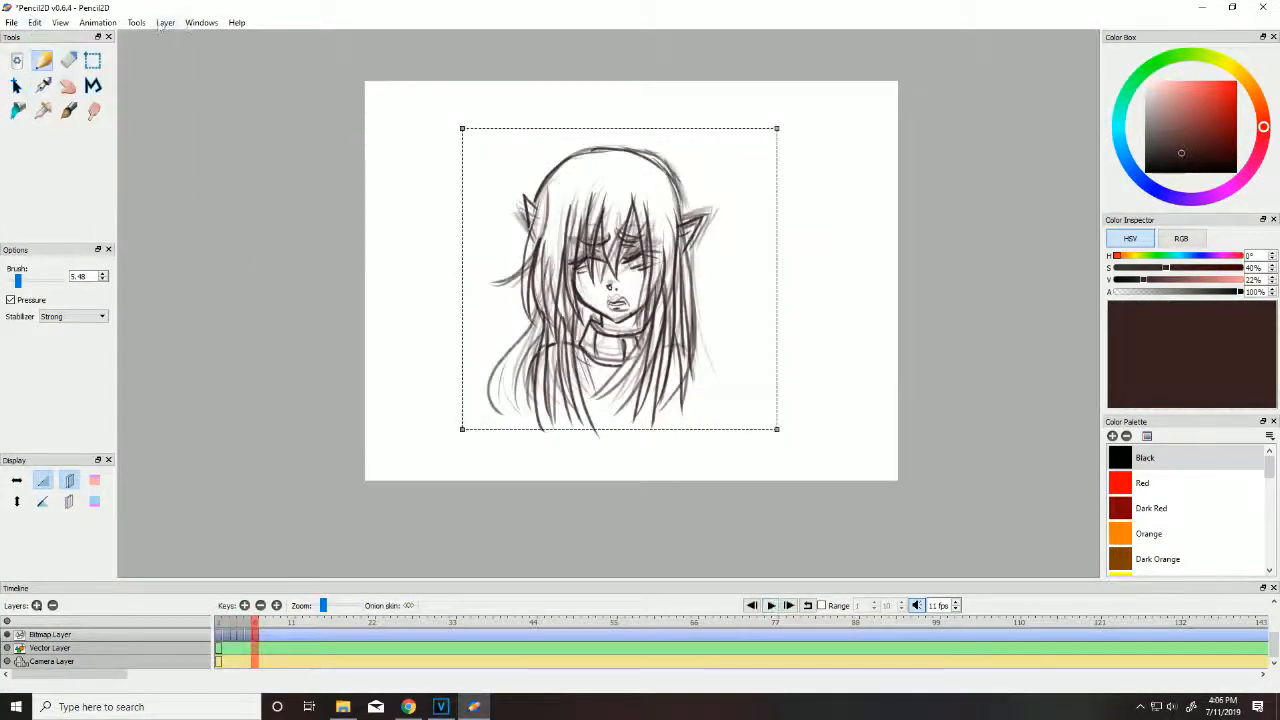
Step: Add frame 7, paste the copied drawing into it and play the animation
left_click(97, 22)
left_click(100, 154)
left_click(34, 22)
left_click(77, 104)
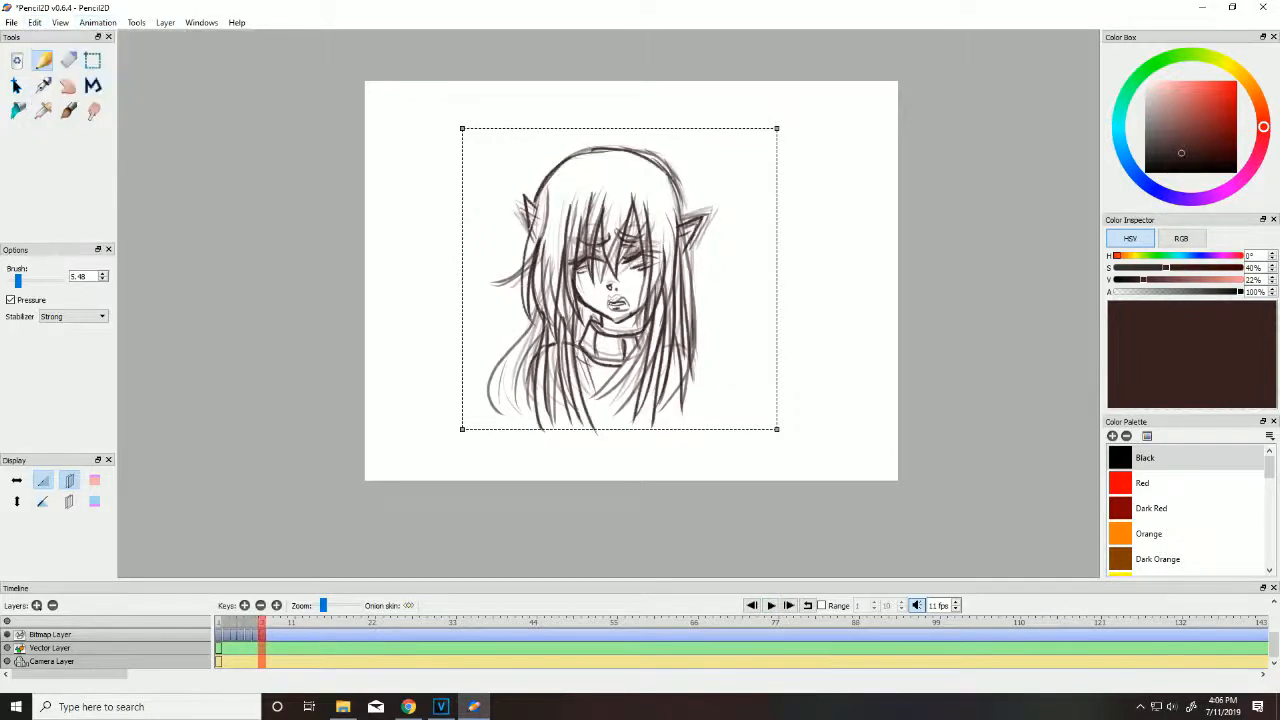
left_click(771, 606)
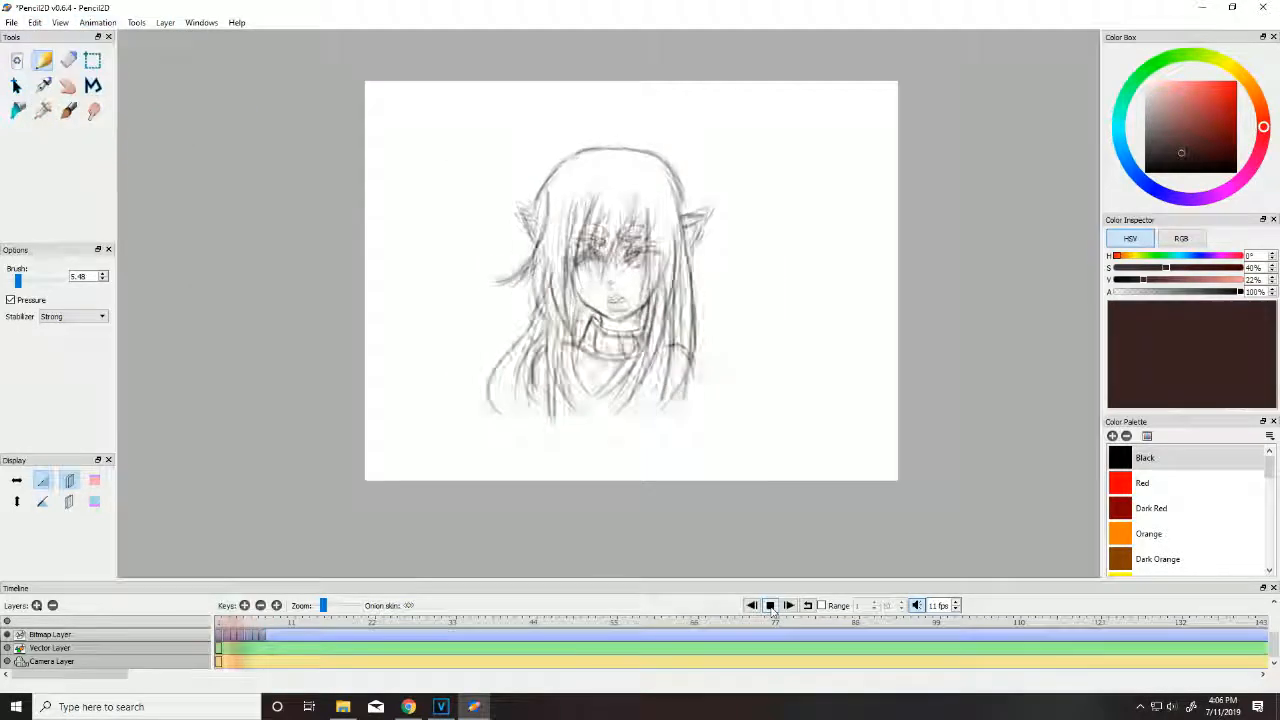
left_click(771, 606)
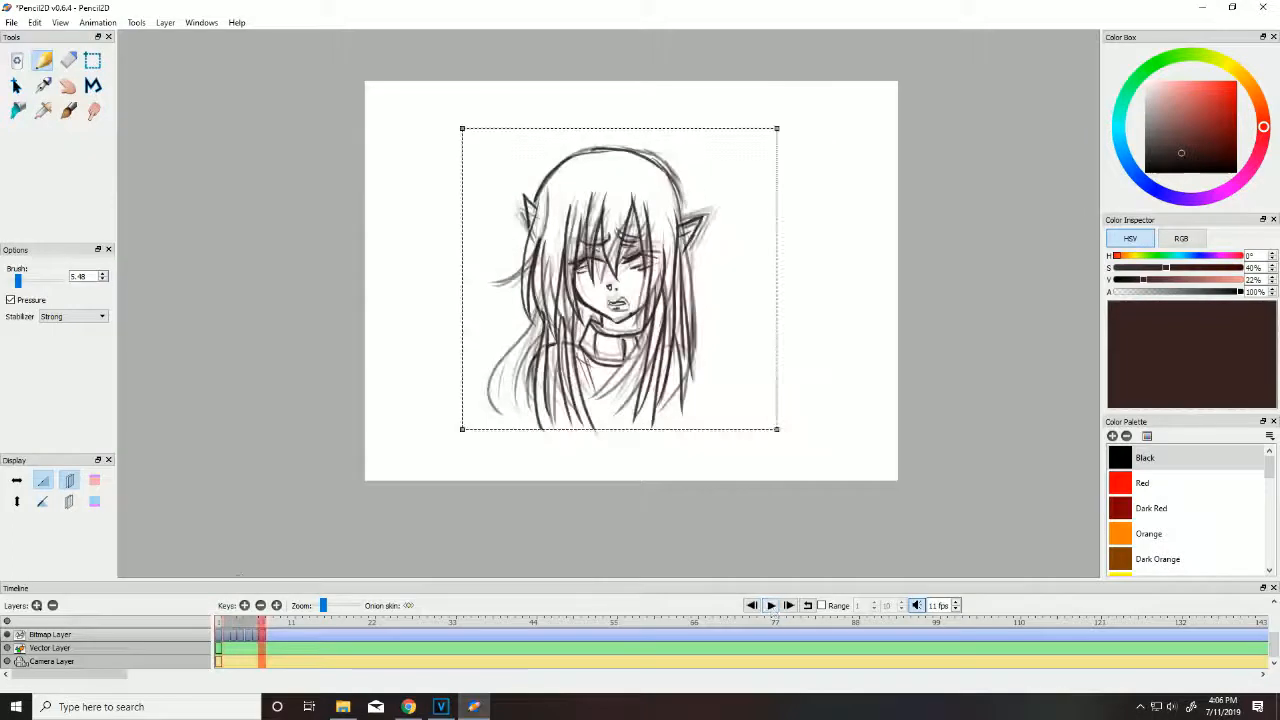
Step: Duplicate frame 7 as frame 8 and redraw the eyes and the jawline on it with the Pencil tool
left_click(136, 22)
mouse_move(98, 22)
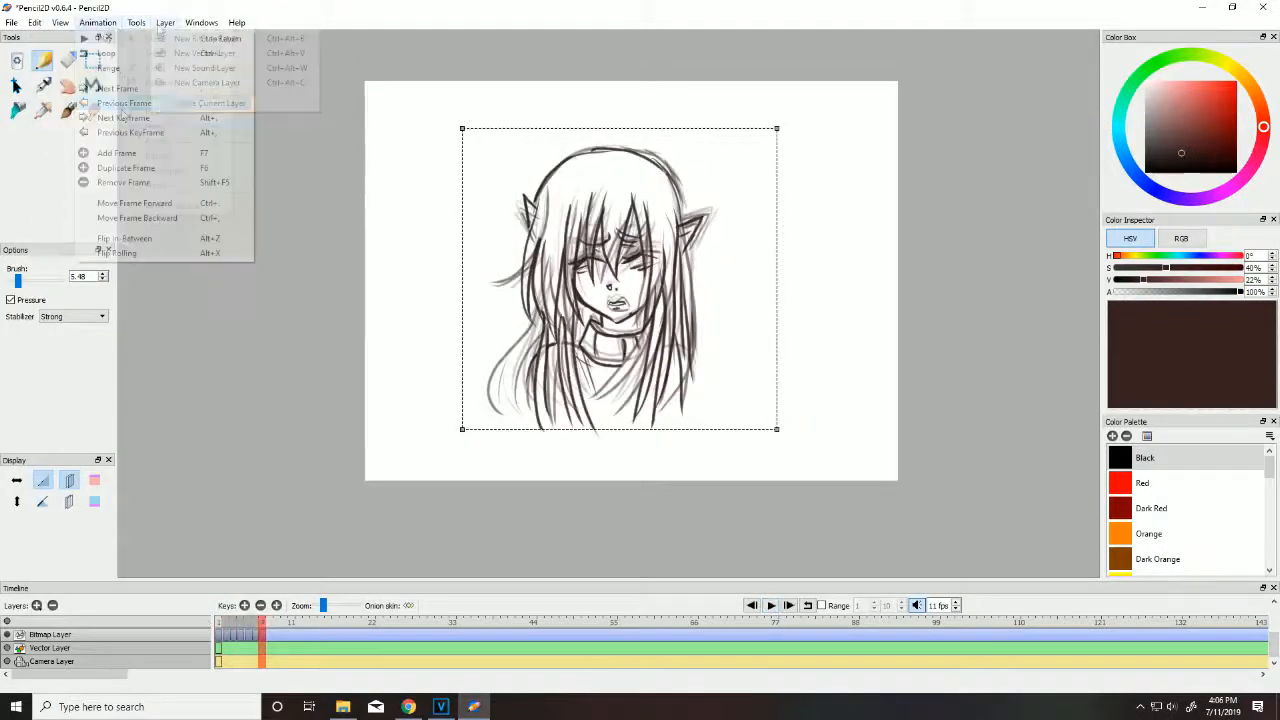
left_click(122, 168)
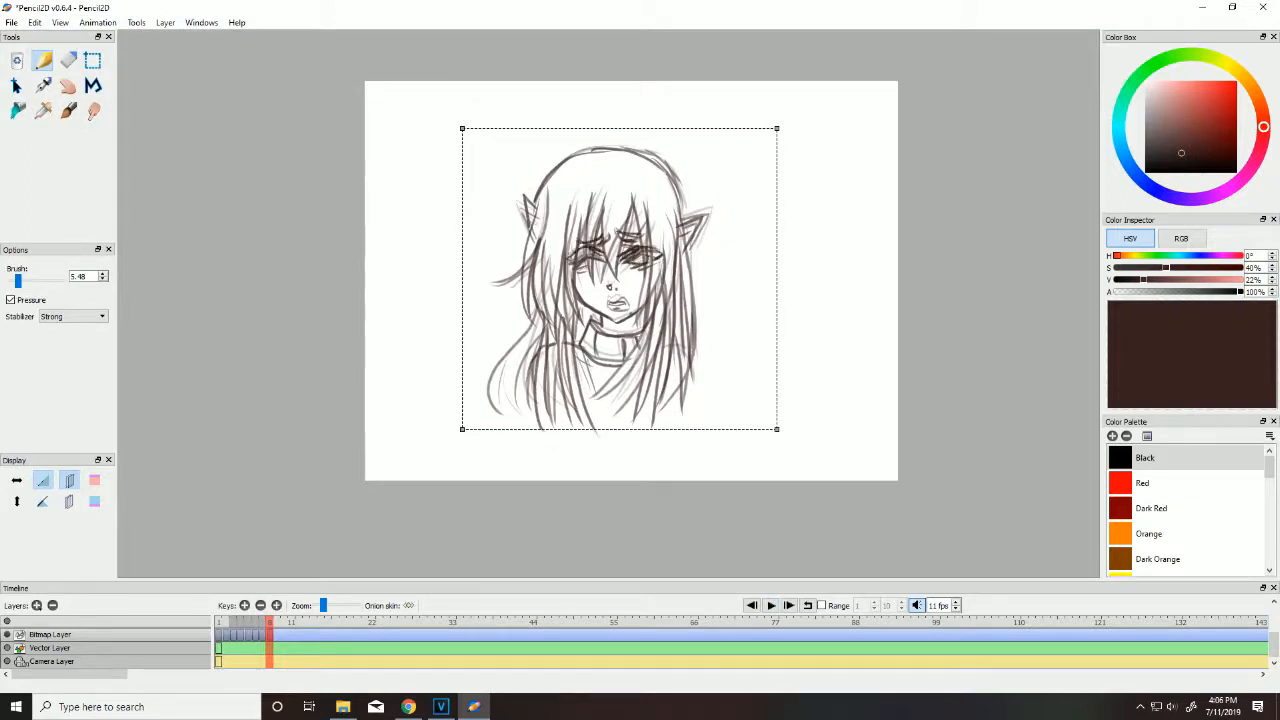
left_click(35, 22)
left_click(58, 38)
left_click_drag(591, 252, 588, 256)
left_click_drag(575, 285, 634, 314)
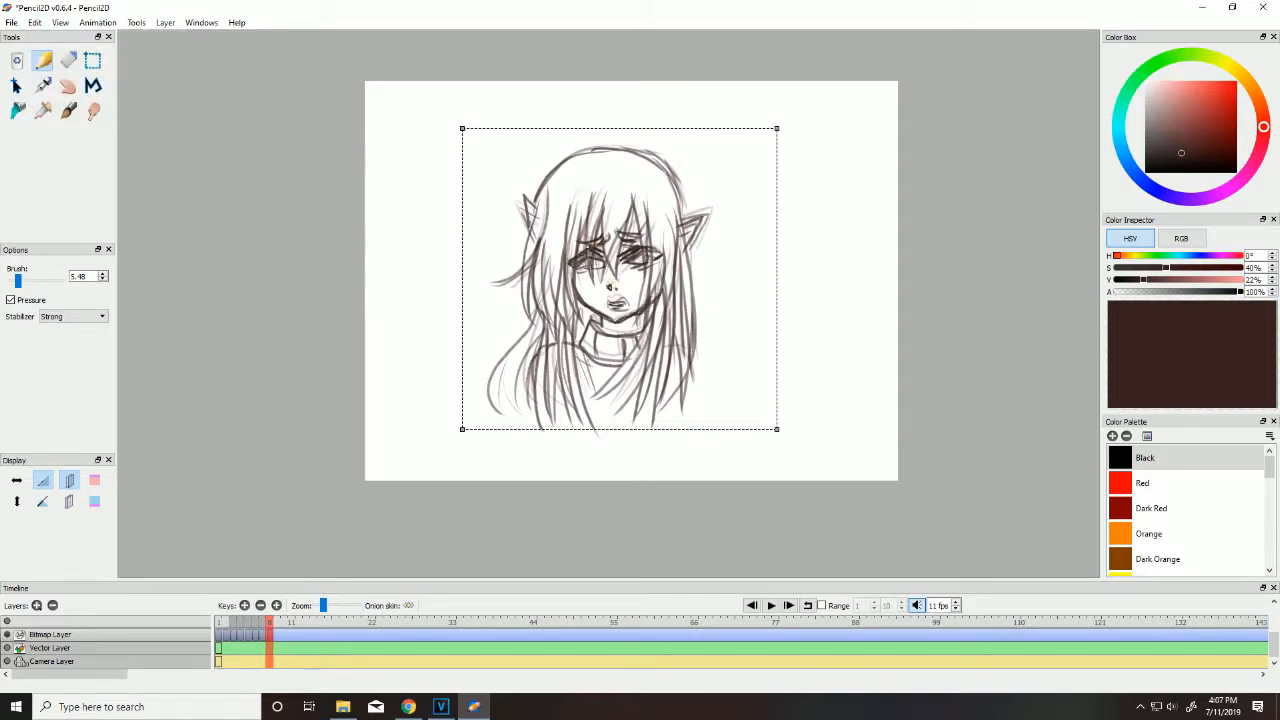
Step: Draw the bangs and the left-side hair strands on frame 8
left_click_drag(540, 186, 526, 332)
left_click_drag(538, 228, 572, 342)
mouse_move(586, 204)
left_mouse_down()
mouse_move(570, 330)
mouse_move(596, 286)
left_mouse_up()
left_click_drag(622, 194, 640, 282)
mouse_move(648, 204)
left_mouse_down()
mouse_move(636, 296)
mouse_move(570, 436)
left_mouse_up()
left_click_drag(578, 322, 562, 428)
mouse_move(562, 326)
left_mouse_down()
mouse_move(550, 422)
mouse_move(532, 428)
left_mouse_up()
left_click_drag(534, 306, 501, 421)
left_click_drag(531, 337, 514, 411)
Step: Draw the collar details and the long right-side hair strands on frame 8
mouse_move(592, 321)
left_mouse_down()
mouse_move(602, 366)
mouse_move(598, 356)
left_mouse_up()
left_click_drag(622, 340, 622, 360)
left_click_drag(580, 347, 600, 408)
left_click_drag(662, 282, 616, 392)
left_click_drag(662, 298, 634, 415)
left_click_drag(662, 226, 664, 386)
left_click_drag(678, 250, 670, 400)
left_click_drag(686, 342, 674, 372)
left_click_drag(700, 242, 684, 406)
left_click_drag(686, 182, 666, 254)
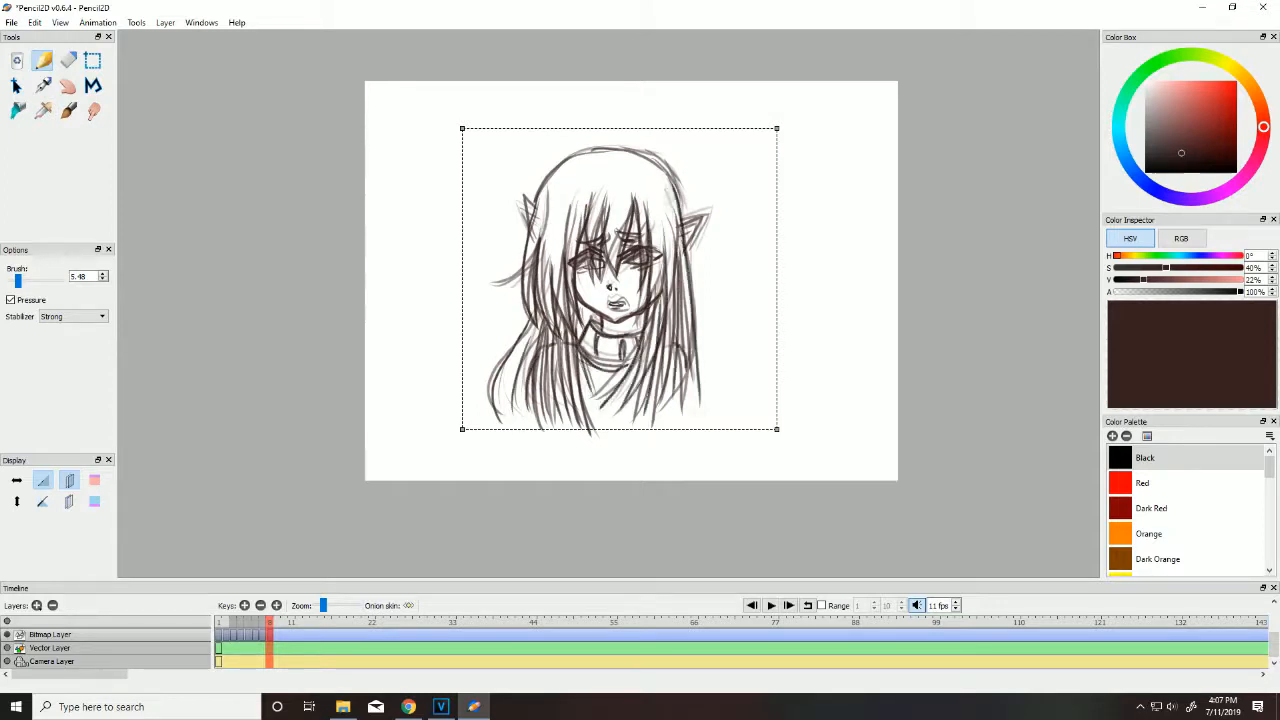
Step: Draw the left ear and the outline of the head's crown on frame 8, and play the animation
left_click_drag(524, 196, 538, 228)
mouse_move(534, 204)
left_mouse_down()
mouse_move(564, 165)
mouse_move(668, 164)
left_mouse_up()
left_click_drag(632, 150, 684, 210)
left_click(773, 606)
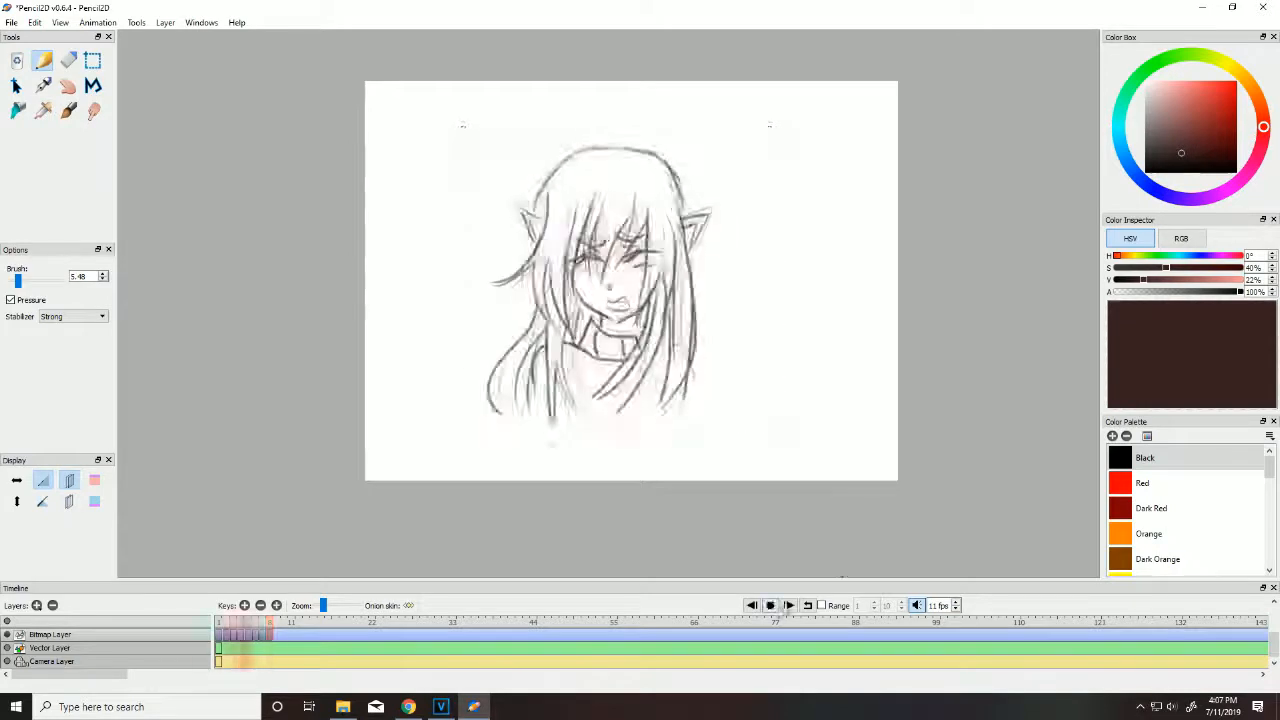
Step: Copy the drawing on frame 8, add frame 9 and paste the drawing into it
left_click(35, 22)
left_click(56, 88)
left_click(165, 22)
mouse_move(98, 22)
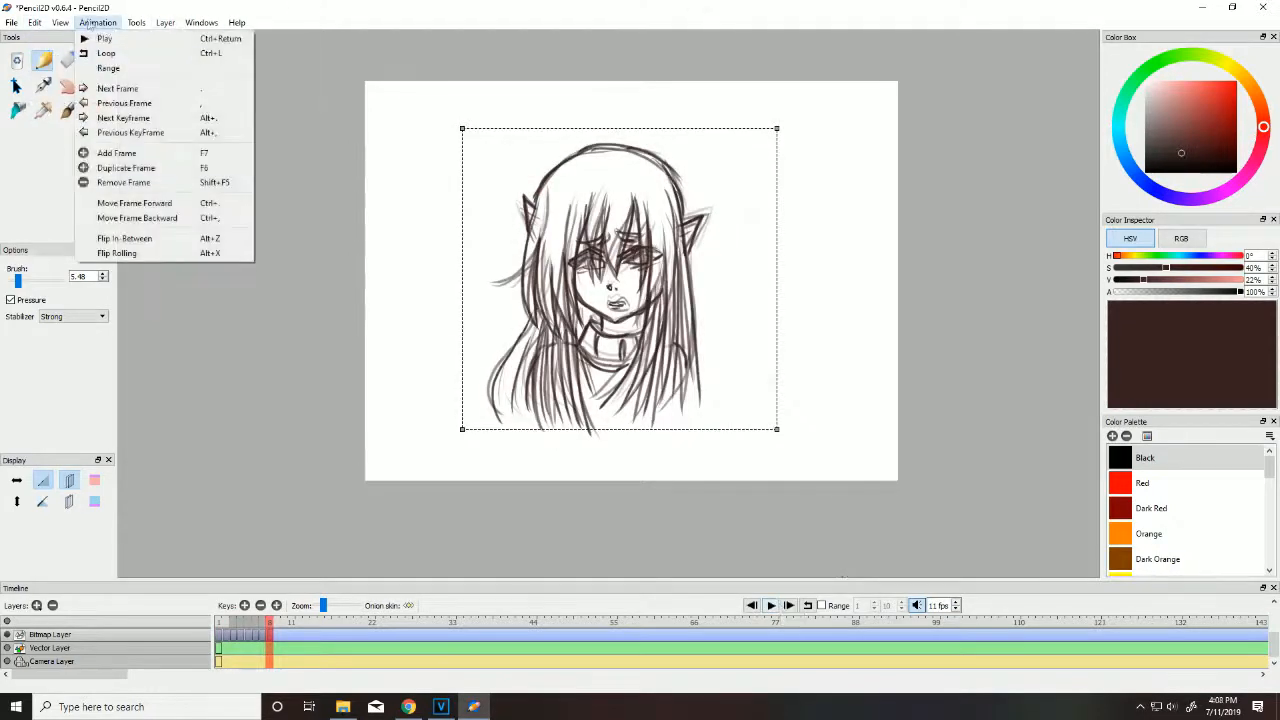
left_click(112, 153)
left_click(35, 22)
left_click(55, 103)
Step: Play the nine-frame animation twice to review its motion
left_click(770, 606)
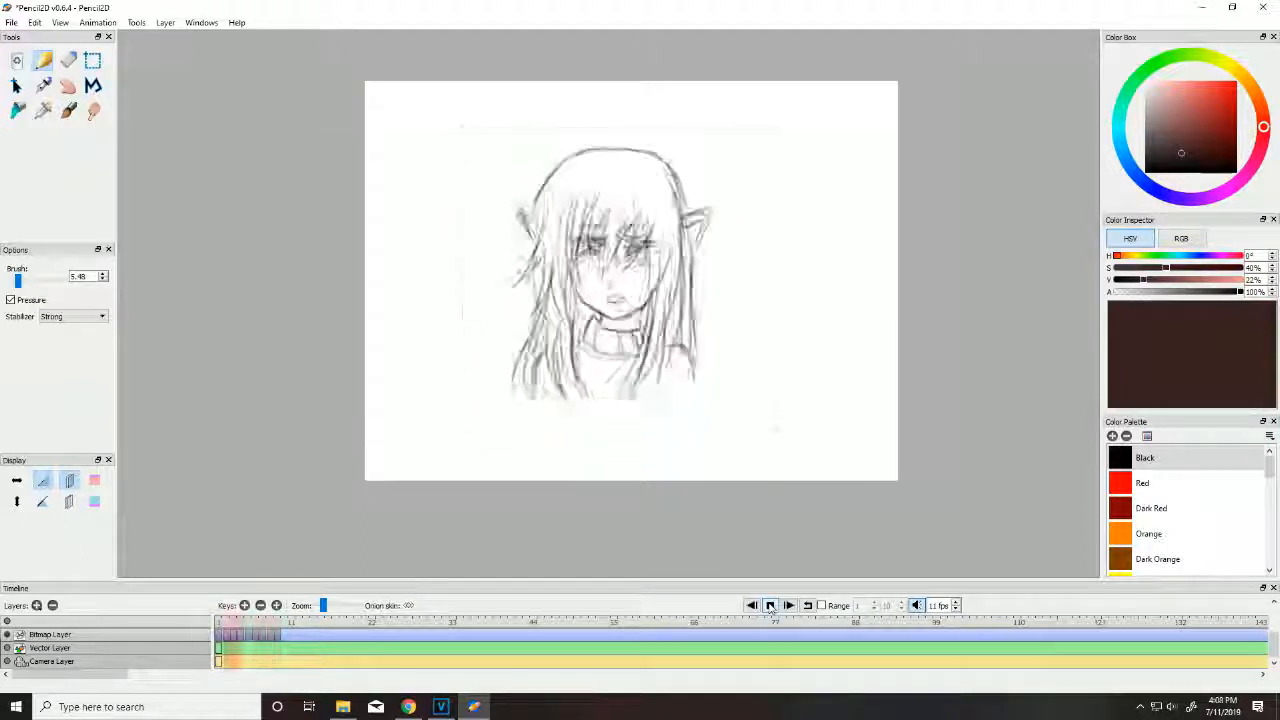
left_click(770, 606)
left_click(98, 22)
left_click(774, 608)
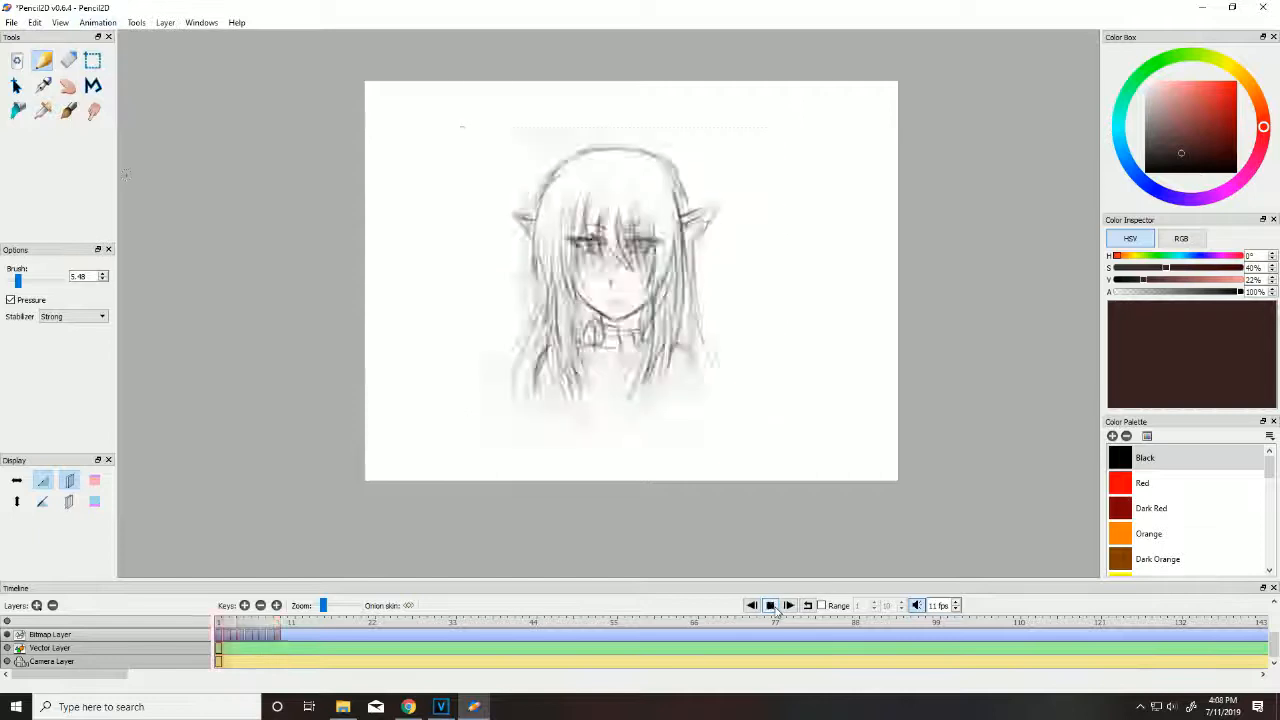
left_click(774, 608)
Step: Add frame 10 and paste the copied drawing into it
left_click(98, 22)
left_click(114, 152)
left_click(35, 22)
left_click(56, 103)
Step: Open the export options for the animation
left_click(98, 22)
left_click(11, 22)
mouse_move(80, 132)
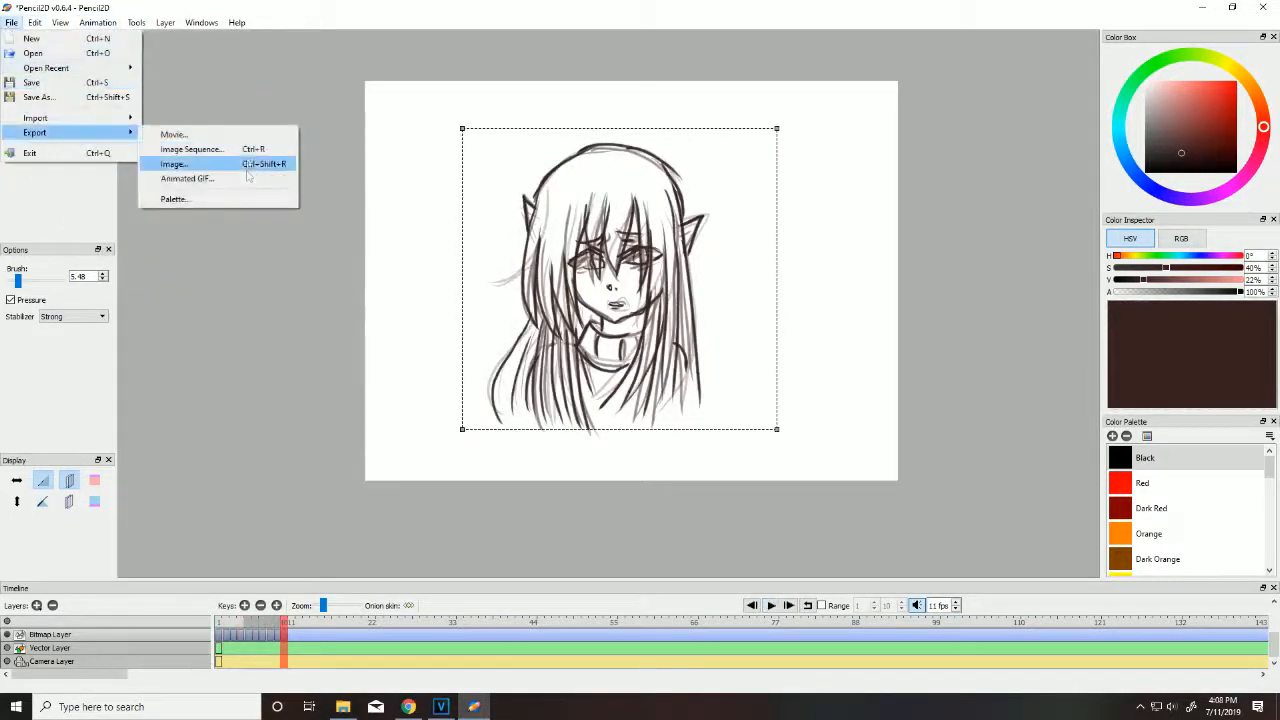